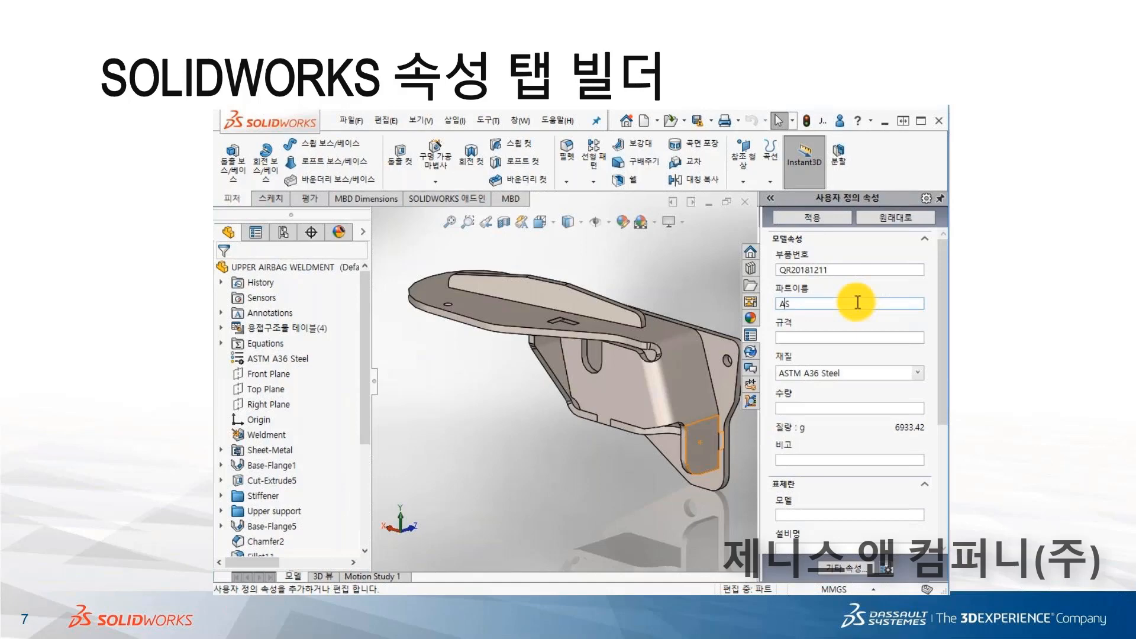
- Set the weldment's part name to AS7894, its specification to Weldment and its material to Cast Alloy Steel
{"action": "type", "text": "7894"}
{"action": "left_click", "coordinate": [827, 336]}
{"action": "type", "text": "Weldment"}
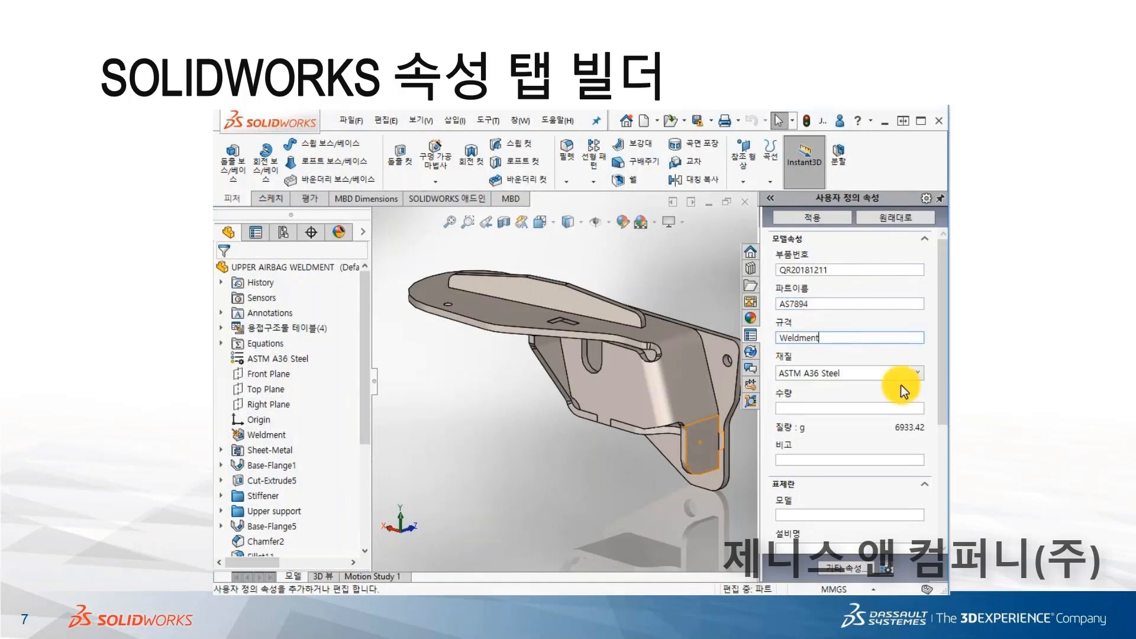
{"action": "left_click", "coordinate": [917, 373]}
{"action": "left_click", "coordinate": [837, 460]}
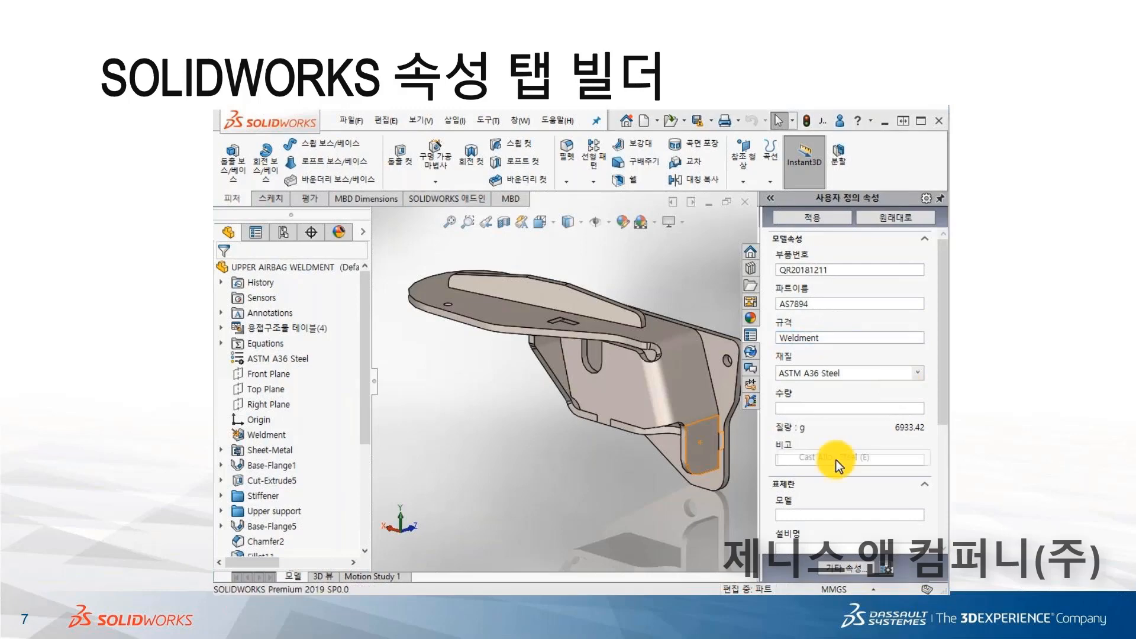
- Complete the weldment's properties with quantity 4, remark "TS file" and model "UPPER AIRBAG", and apply them
{"action": "left_click", "coordinate": [831, 460]}
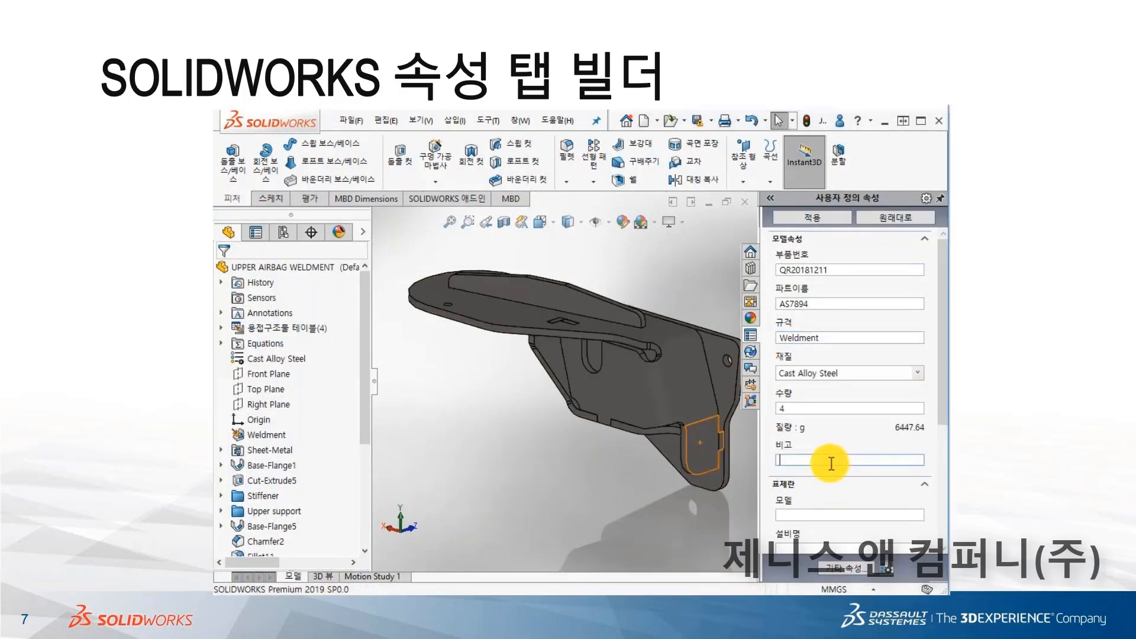
{"action": "type", "text": "TS file"}
{"action": "left_click", "coordinate": [837, 515]}
{"action": "type", "text": "U"}
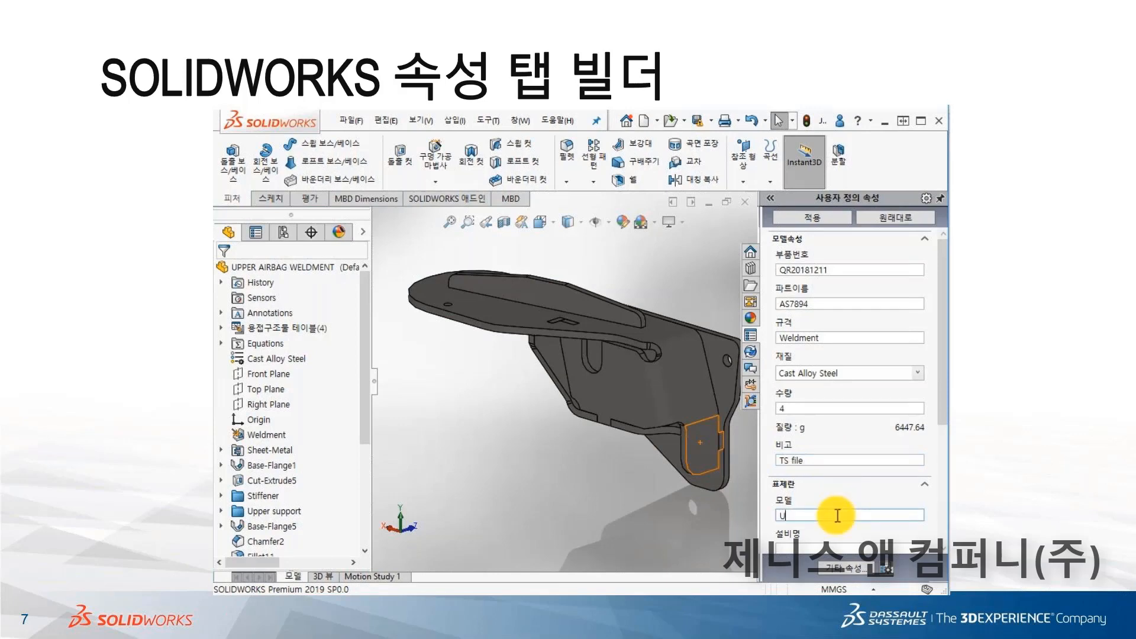
{"action": "type", "text": "PPER AIRBAG"}
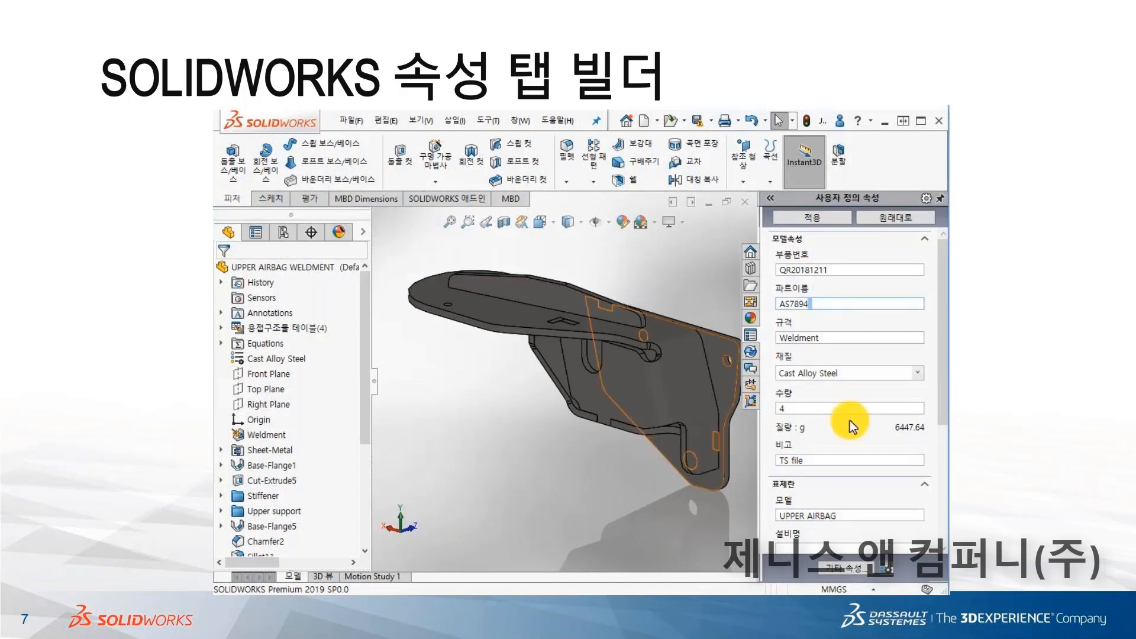
{"action": "left_click", "coordinate": [796, 213]}
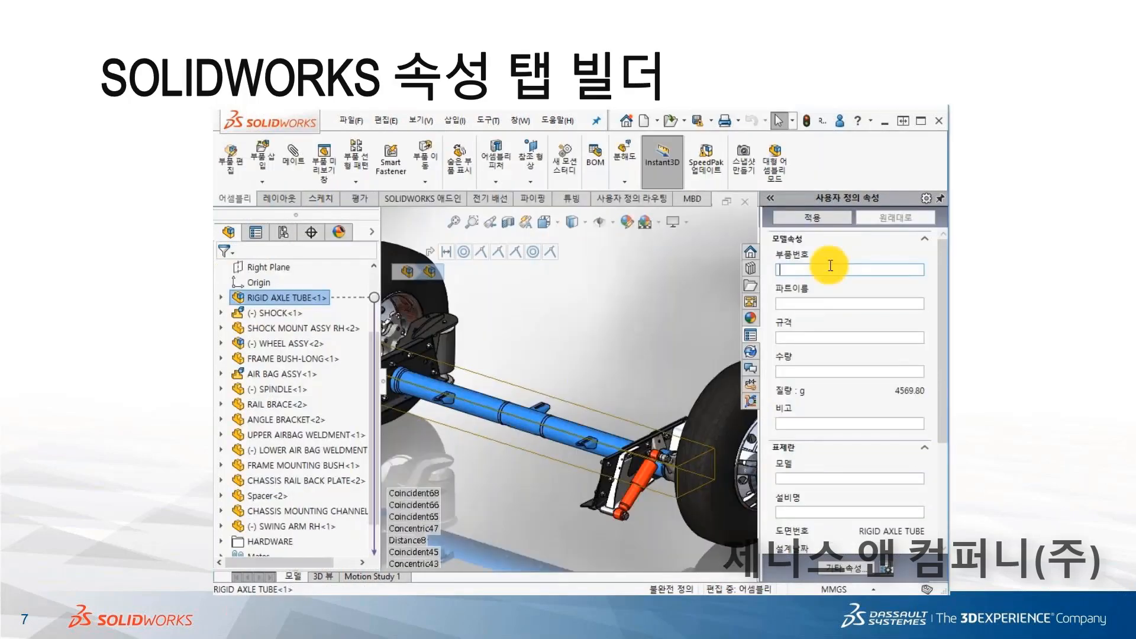
- Fill in the rigid axle tube's properties: part number "rigid axle 20181211", part name "axle", specification "test", quantity 2 and remark "test file"
{"action": "type", "text": "rigid axle 20"}
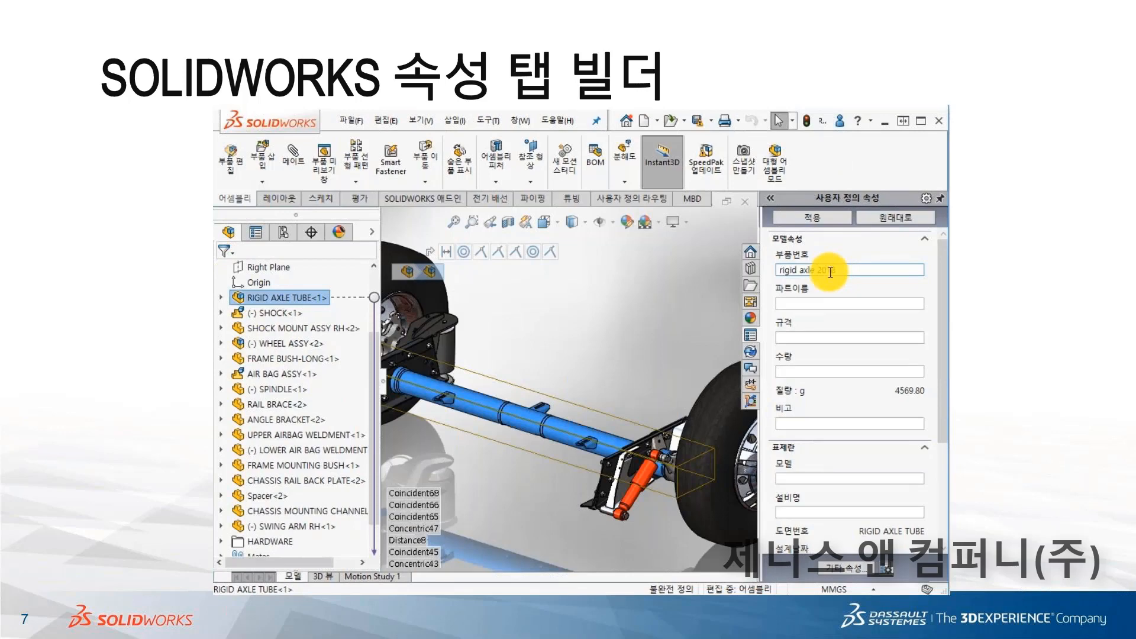
{"action": "type", "text": "181211"}
{"action": "key", "text": "Tab"}
{"action": "type", "text": "axle"}
{"action": "key", "text": "Tab"}
{"action": "type", "text": "test"}
{"action": "key", "text": "Tab"}
{"action": "type", "text": "2"}
{"action": "key", "text": "Tab"}
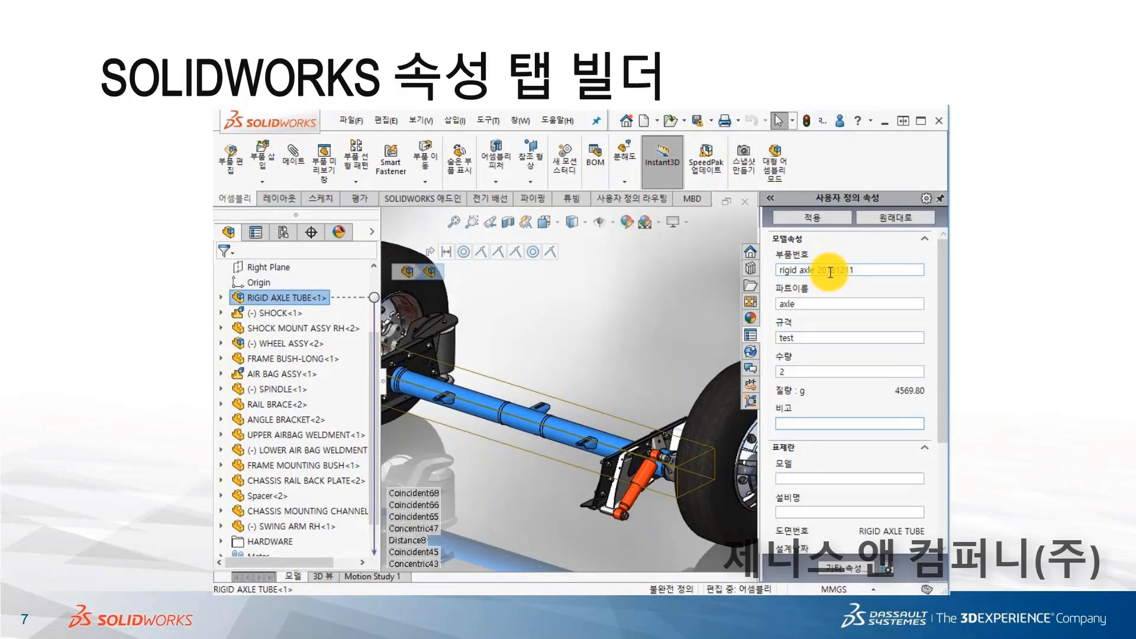
{"action": "type", "text": "test file"}
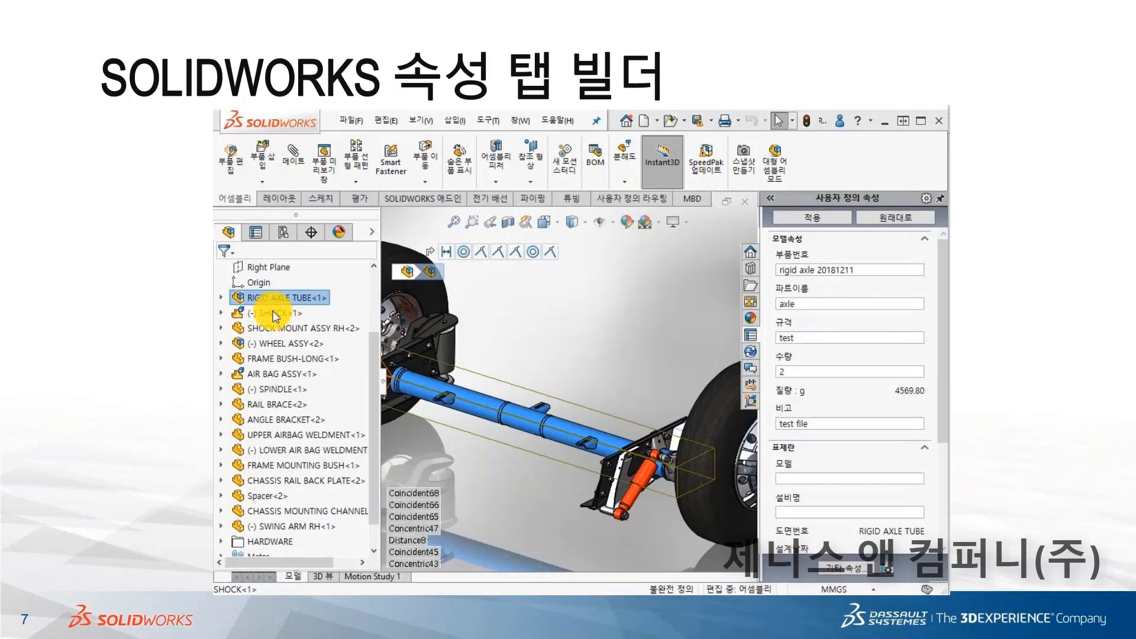
- Fill in SHOCK MOUNT ASSY RH's properties: part number "shock mount 20181211", name "mount", specification "test", material ABS PC, quantity 3, remark "test file"
{"action": "left_click", "coordinate": [284, 326]}
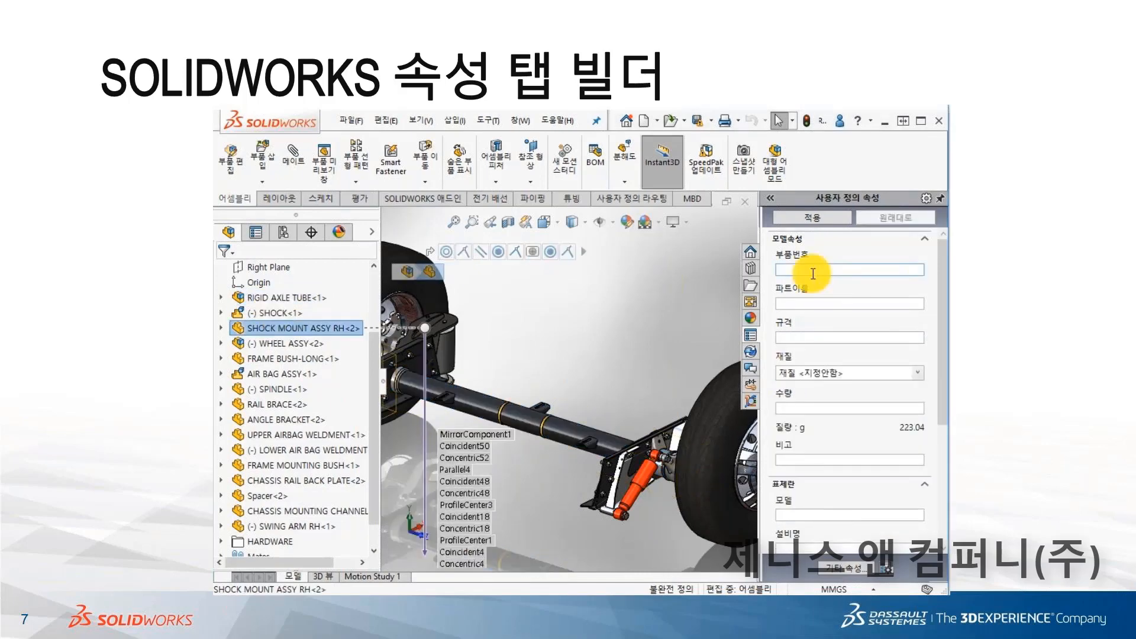
{"action": "left_click", "coordinate": [814, 270]}
{"action": "type", "text": "shock mount 2018"}
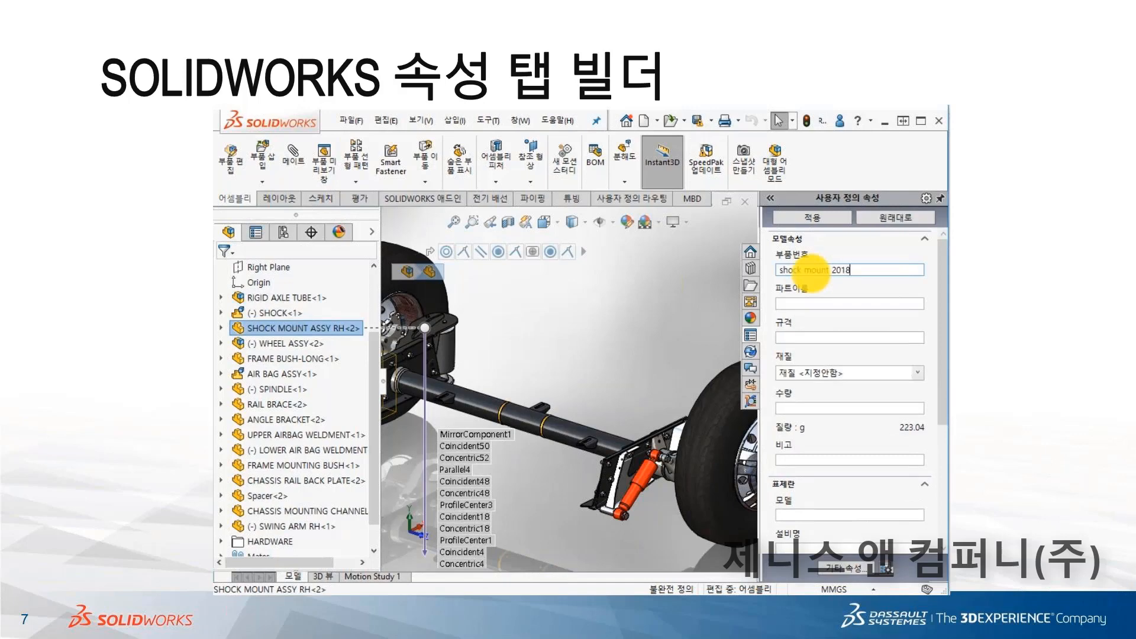
{"action": "type", "text": "1211"}
{"action": "left_click", "coordinate": [852, 305]}
{"action": "type", "text": "mount"}
{"action": "key", "text": "Tab"}
{"action": "type", "text": "tes"}
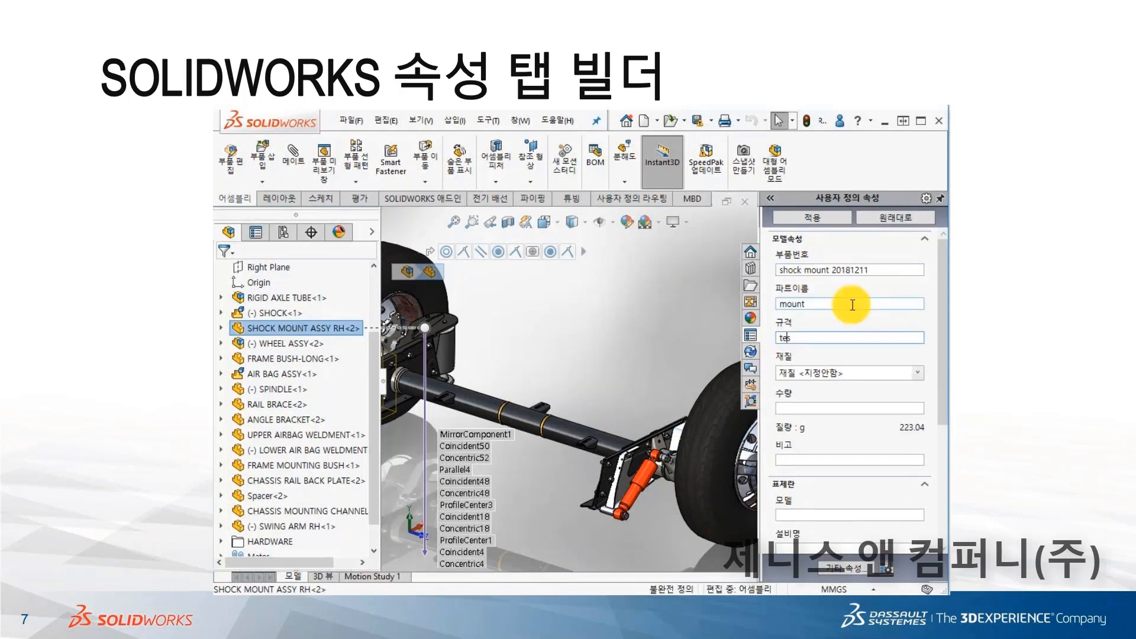
{"action": "type", "text": "t"}
{"action": "left_click", "coordinate": [849, 373]}
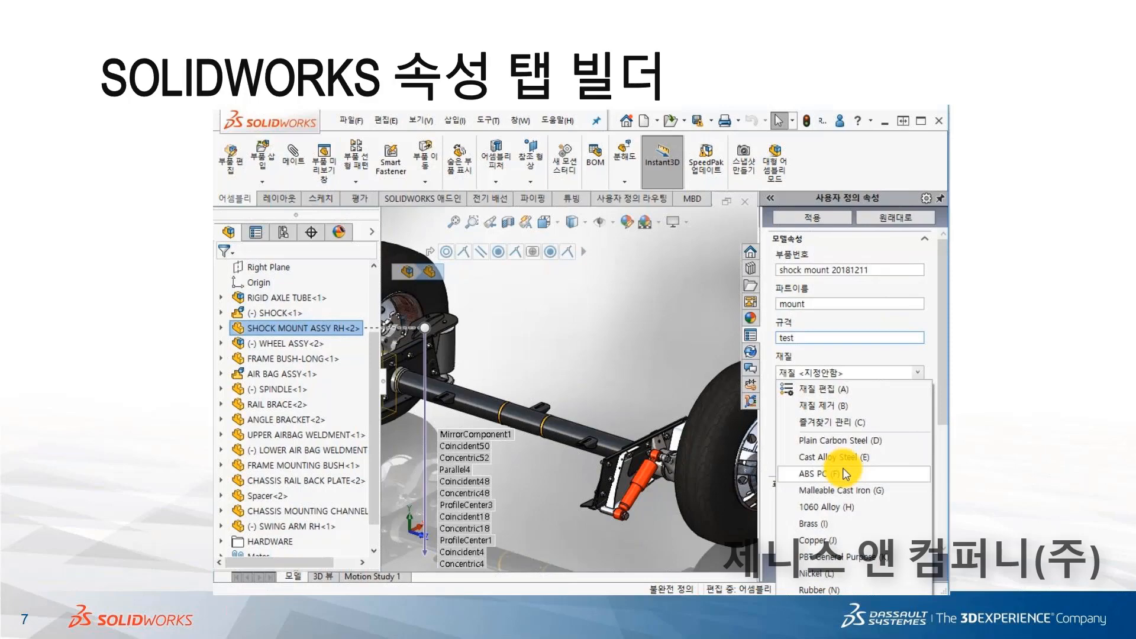
- Examine the shock mount part's custom file properties, checking the rows from PART NAME to REMARK
{"action": "left_click", "coordinate": [351, 120]}
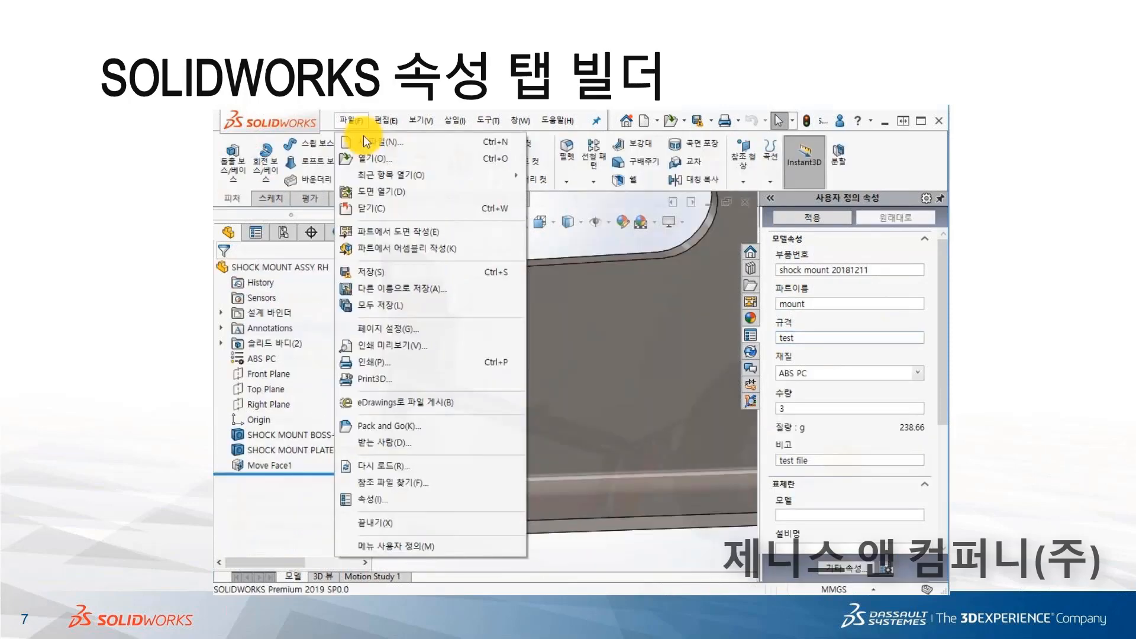
{"action": "left_click", "coordinate": [373, 499]}
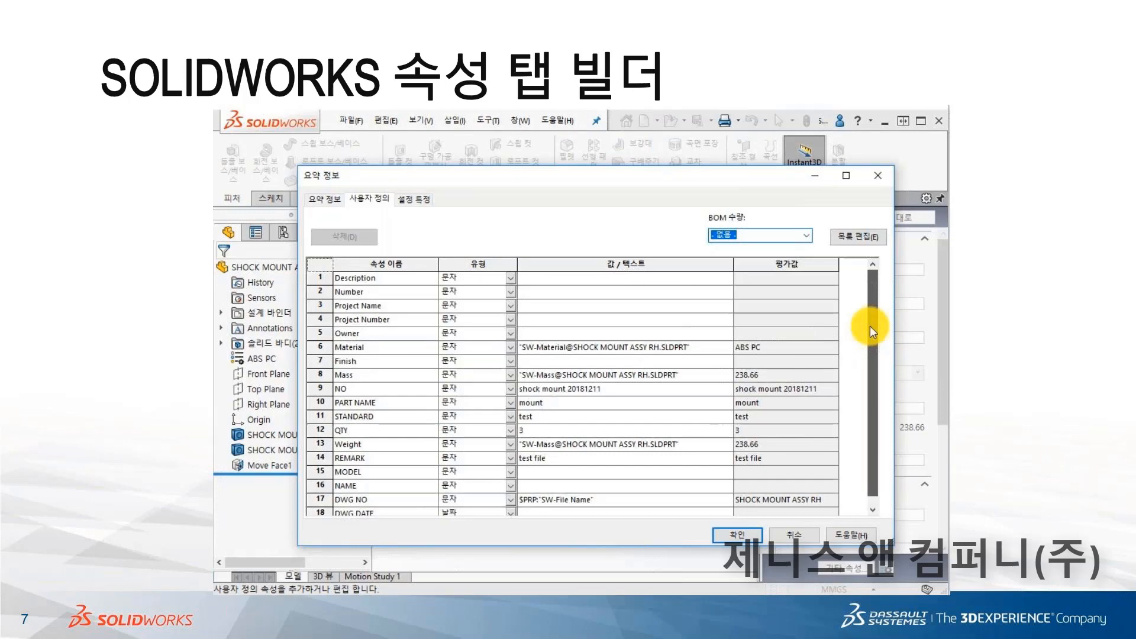
{"action": "left_click", "coordinate": [319, 403]}
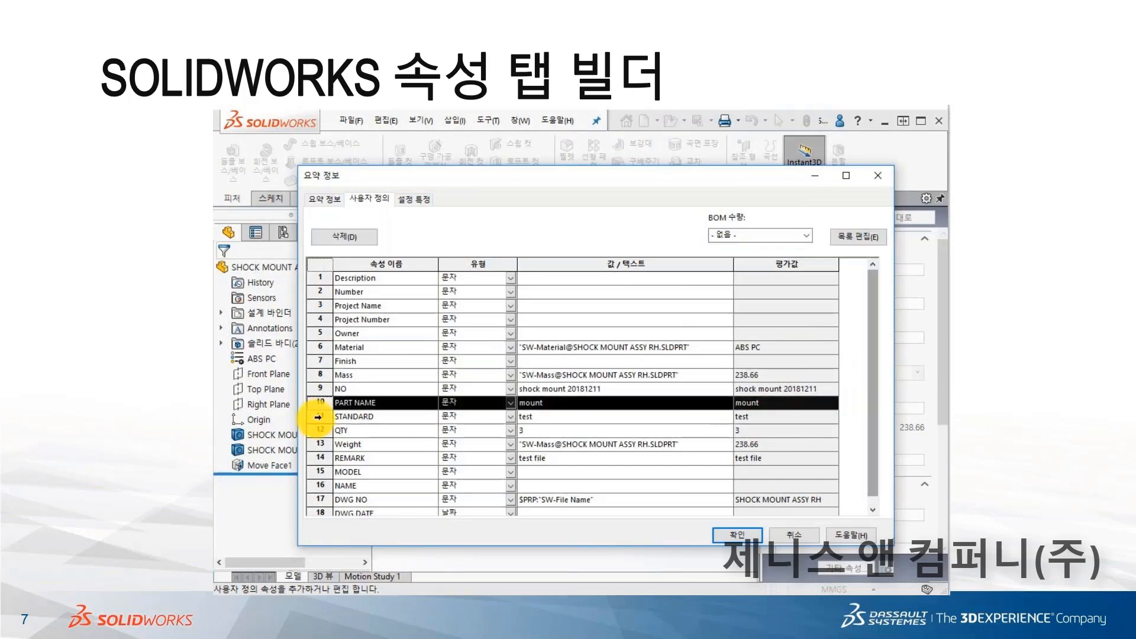
{"action": "left_click", "coordinate": [320, 458]}
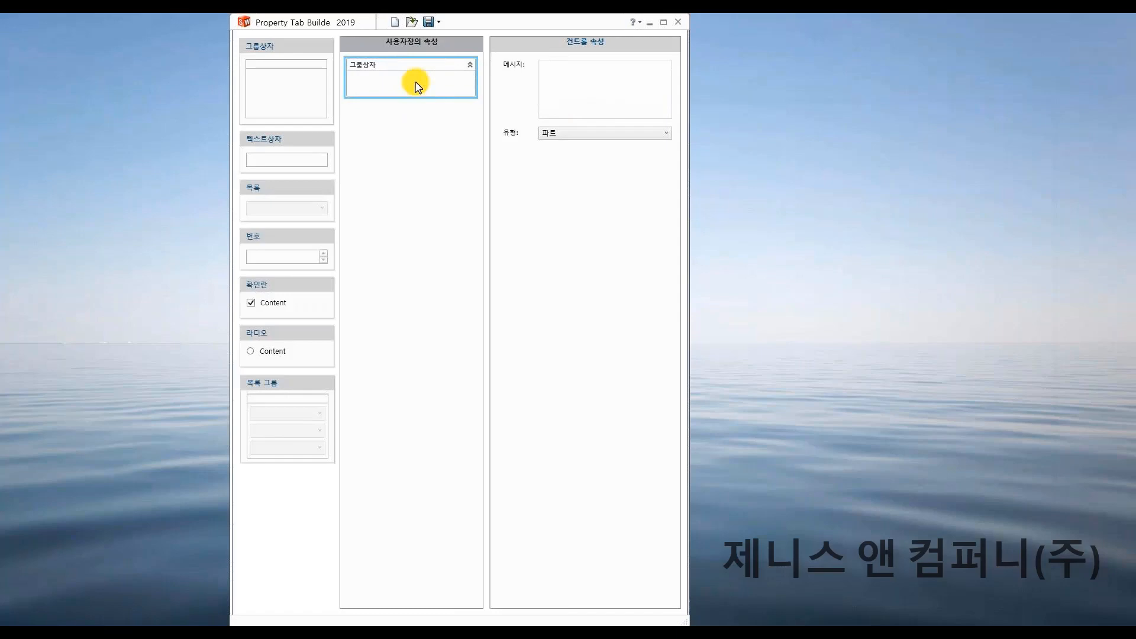
- In Property Tab Builder, enter the message "파트의 속성 정보를 입력하세요. 누락되는 항목이나 오타가 없는지 확인 하세요."
{"action": "left_click", "coordinate": [566, 93]}
{"action": "type", "text": "파트의 속성 정"}
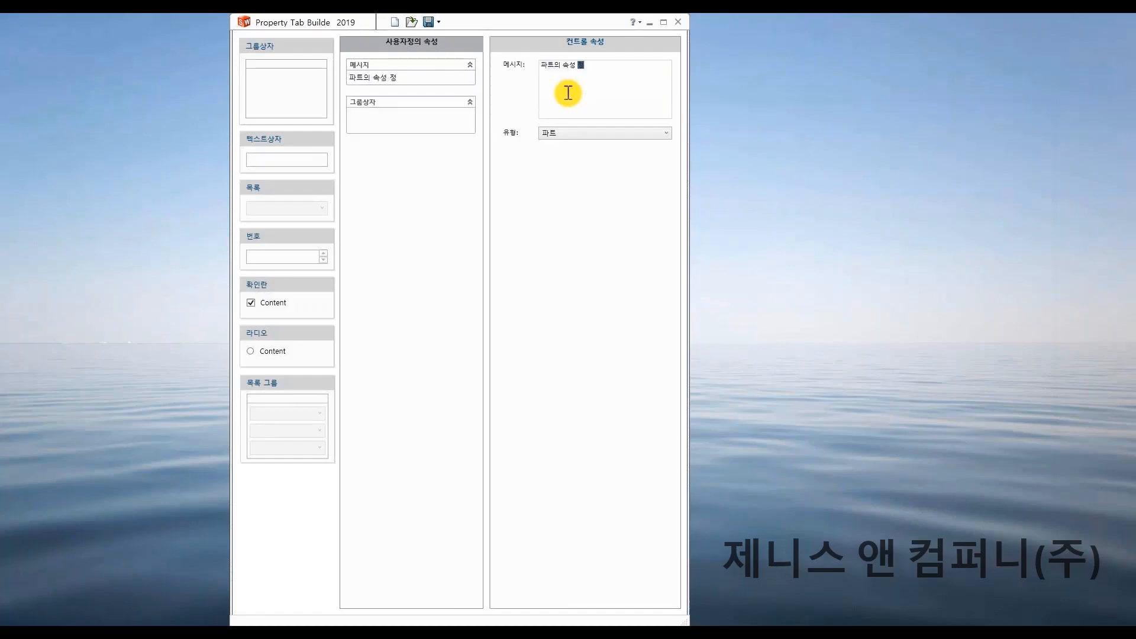
{"action": "type", "text": "보르ㄹ 이"}
{"action": "type", "text": "ㅂㄹ"}
{"action": "type", "text": "ㅕㄱ하세요. 누락되는 항ㅁ"}
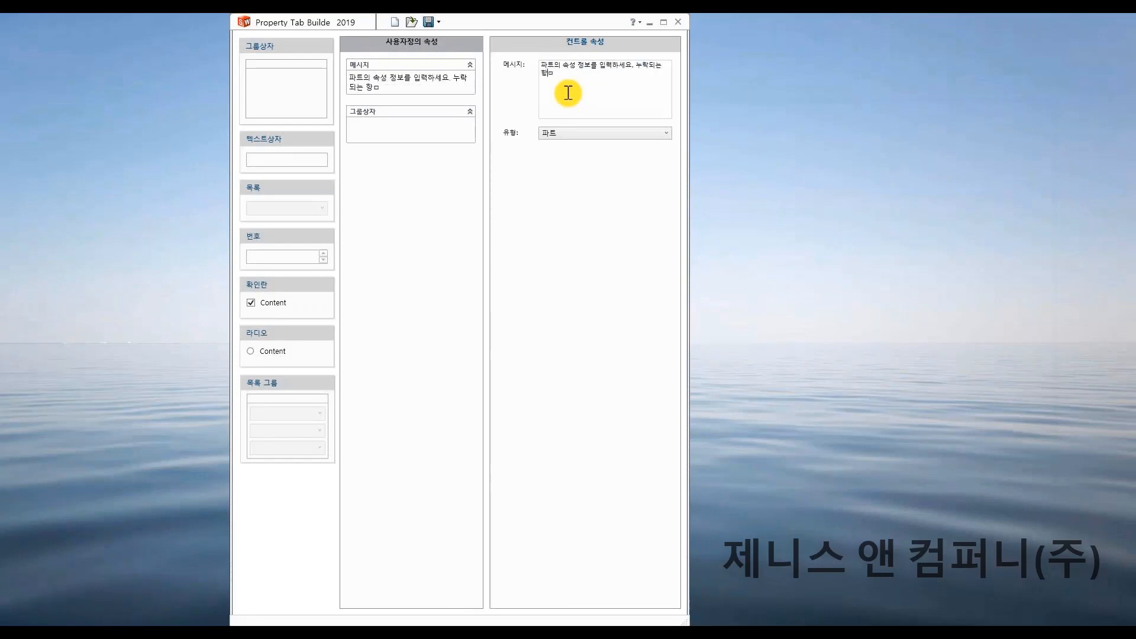
{"action": "type", "text": "ㅗㄱ이나 오타가 없는지 확인 하"}
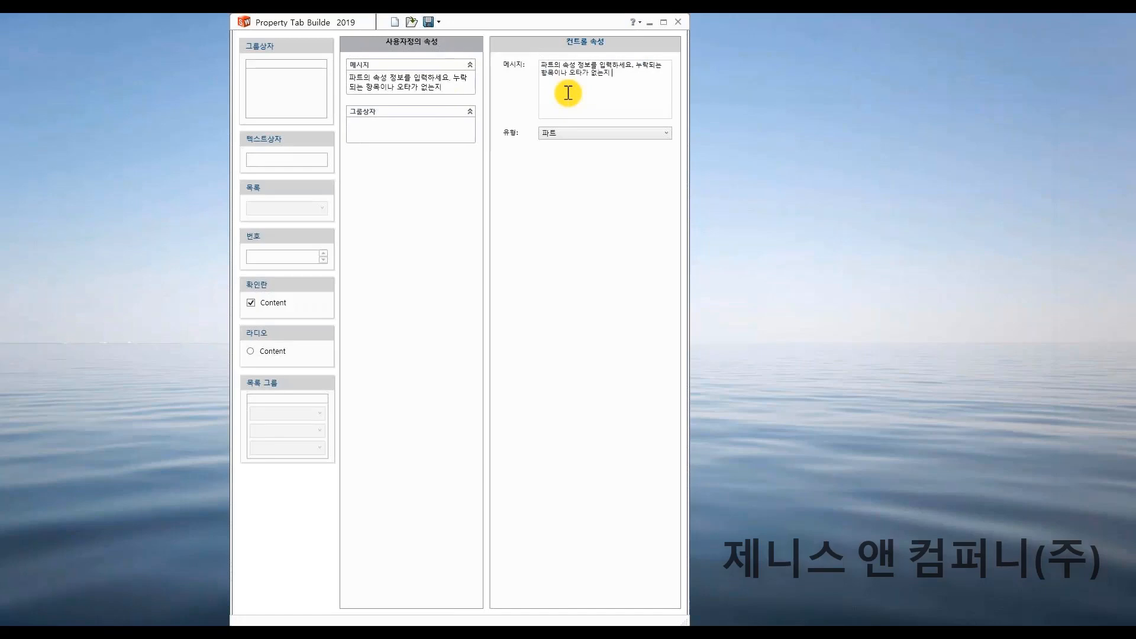
{"action": "type", "text": "세"}
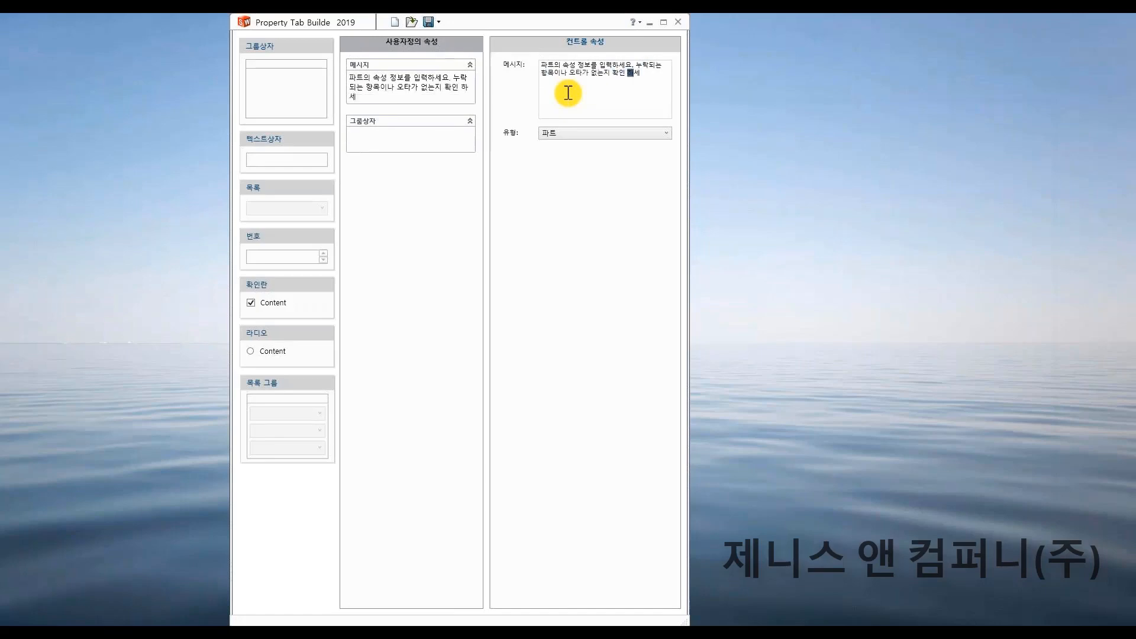
{"action": "type", "text": "요."}
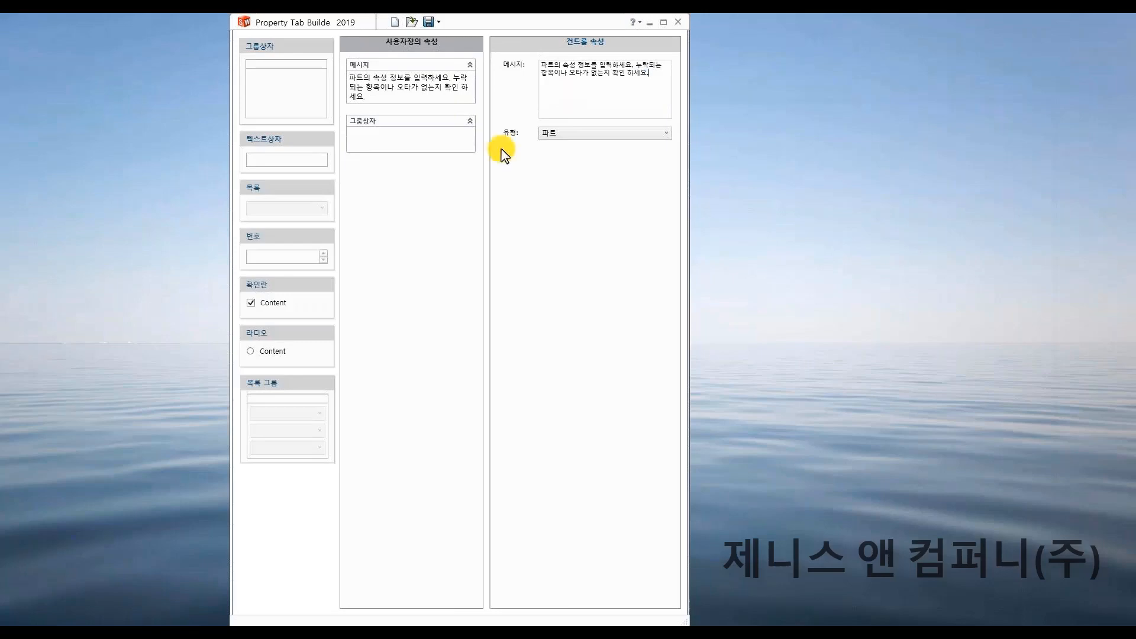
- Choose 파트 (part) as the template type for the property form's message section
{"action": "left_click", "coordinate": [422, 79]}
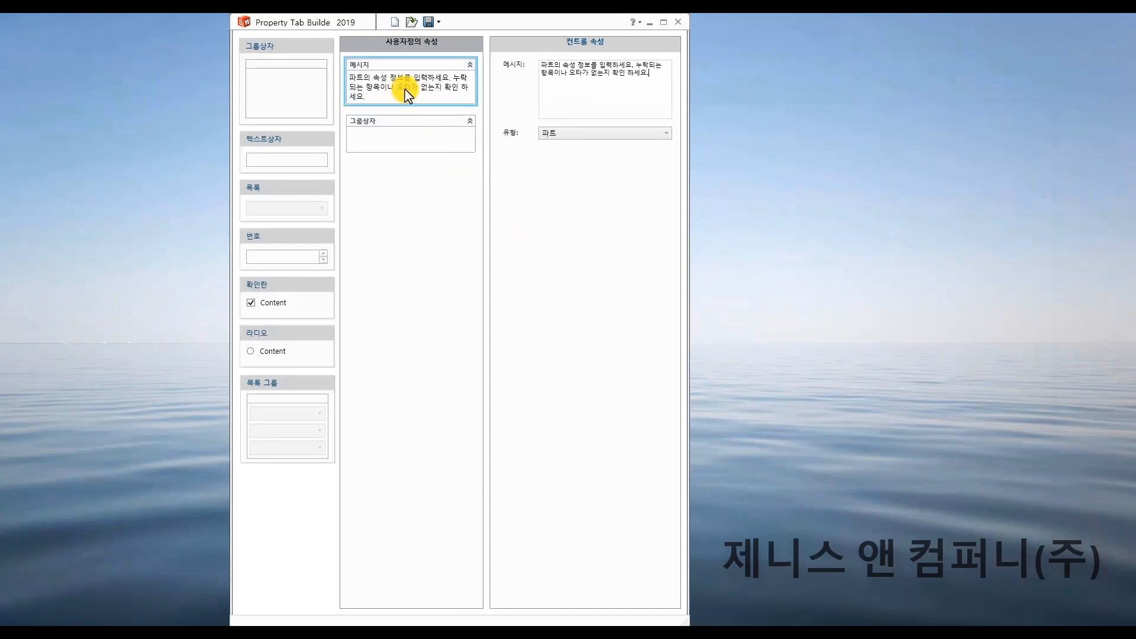
{"action": "left_click", "coordinate": [553, 133]}
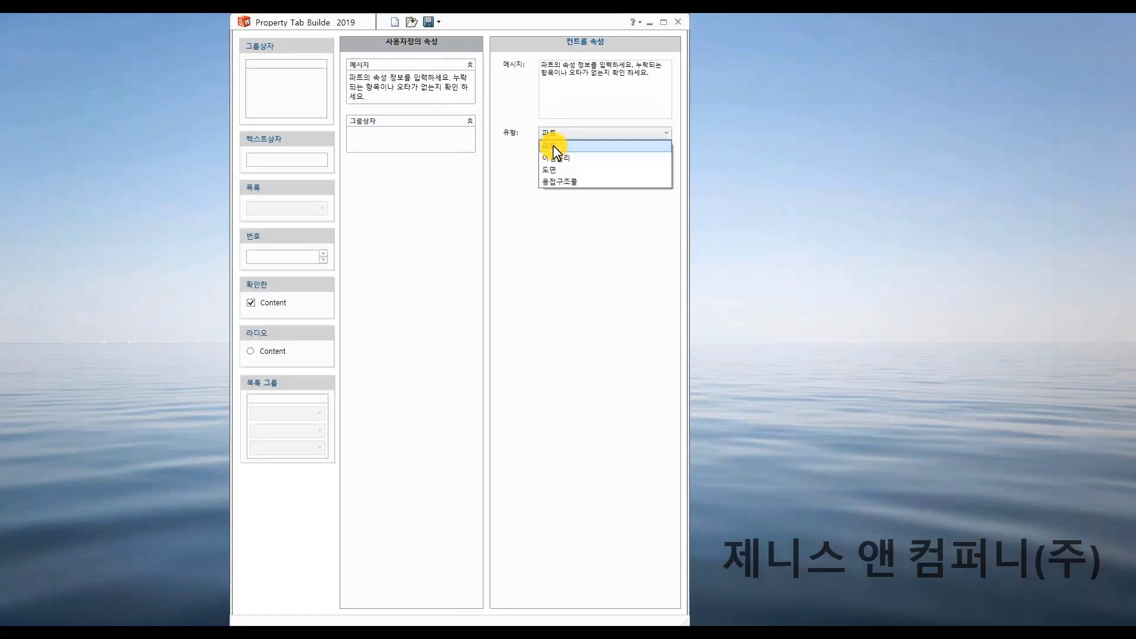
{"action": "left_click", "coordinate": [554, 145]}
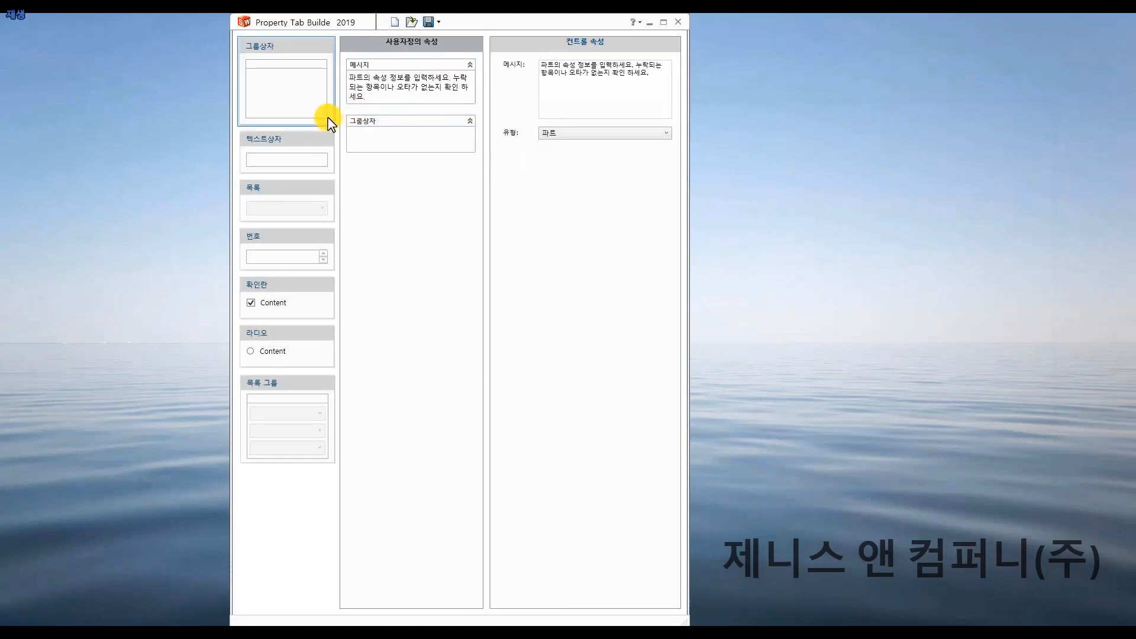
- Set the caption of the form's group box to 모델정보
{"action": "left_click", "coordinate": [415, 131]}
{"action": "type", "text": "몸"}
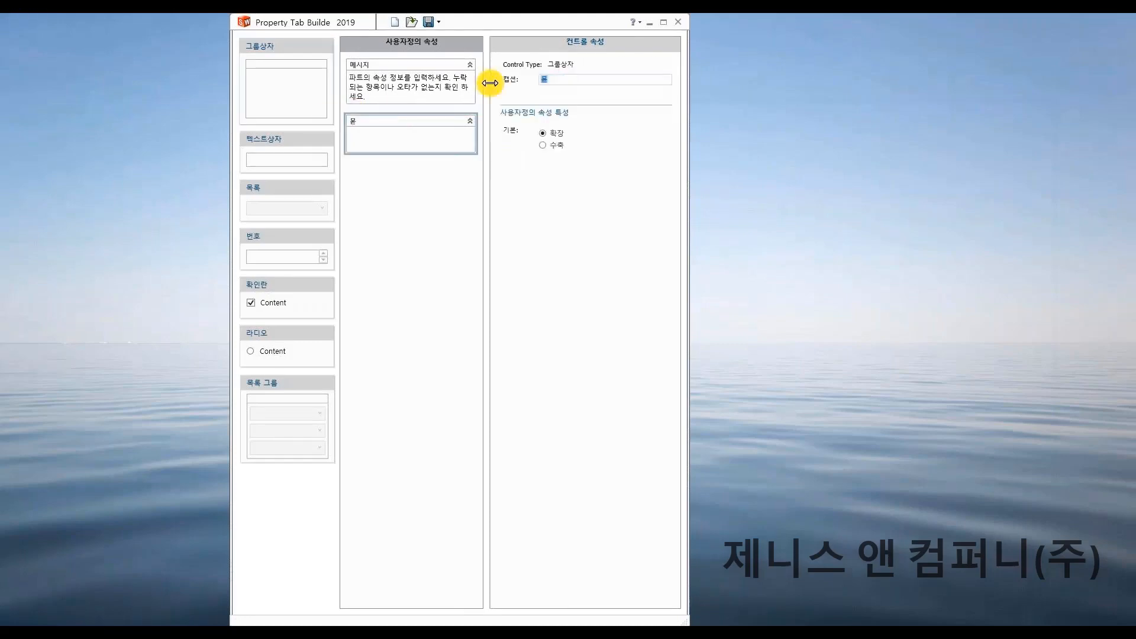
{"action": "type", "text": "델정보"}
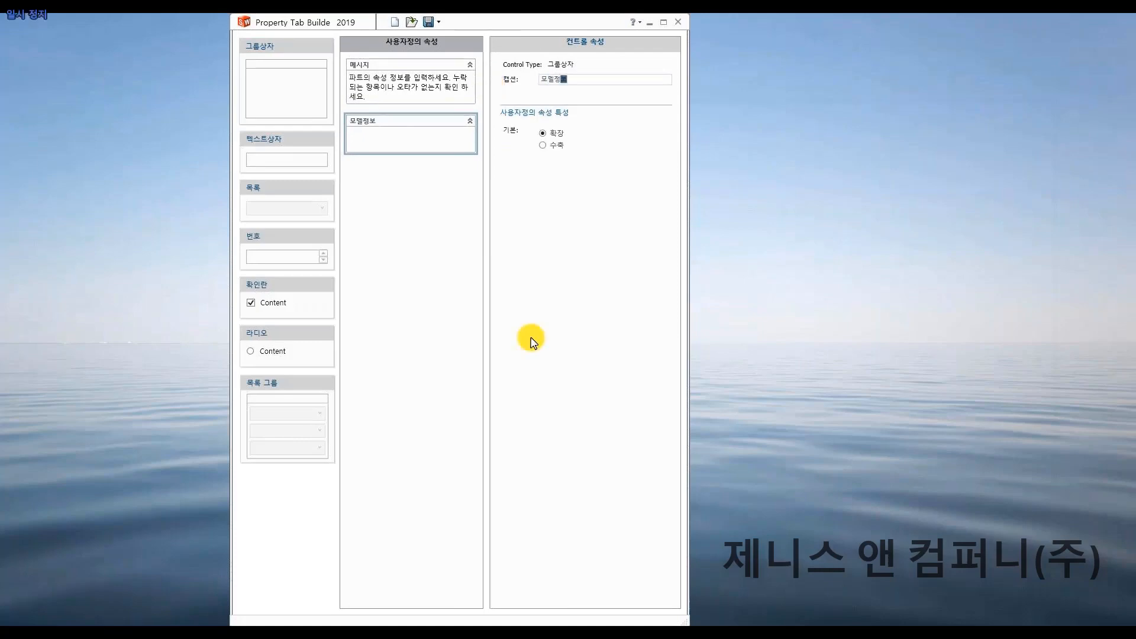
{"action": "left_click", "coordinate": [572, 321]}
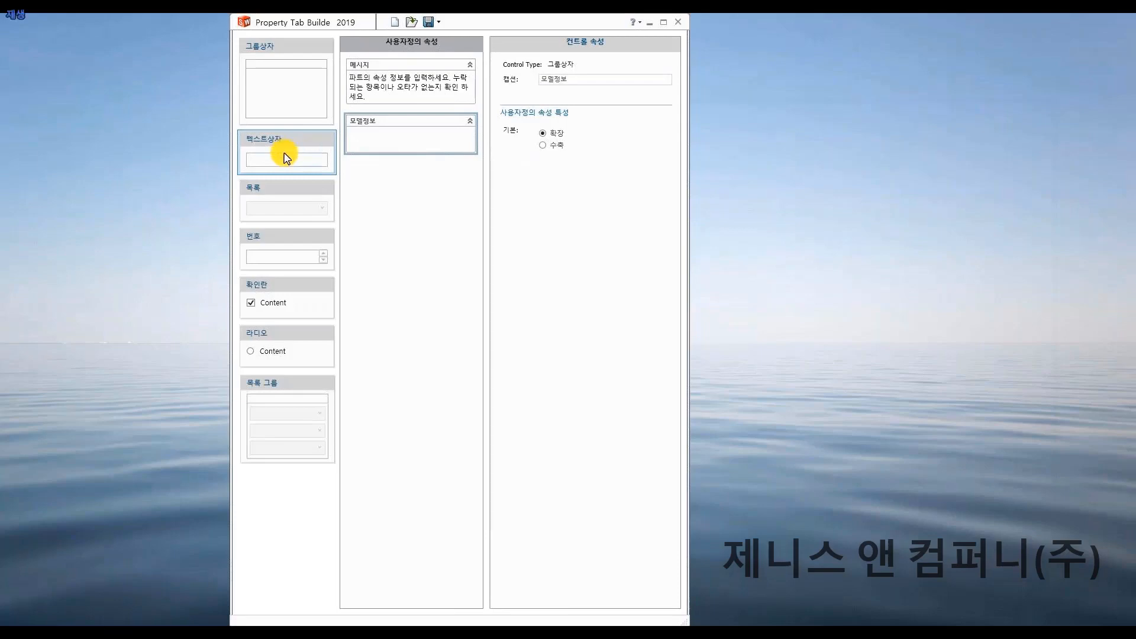
- Add a text box to the 모델정보 group and caption it 프로젝트
{"action": "left_click_drag", "start_coordinate": [286, 157], "coordinate": [422, 152]}
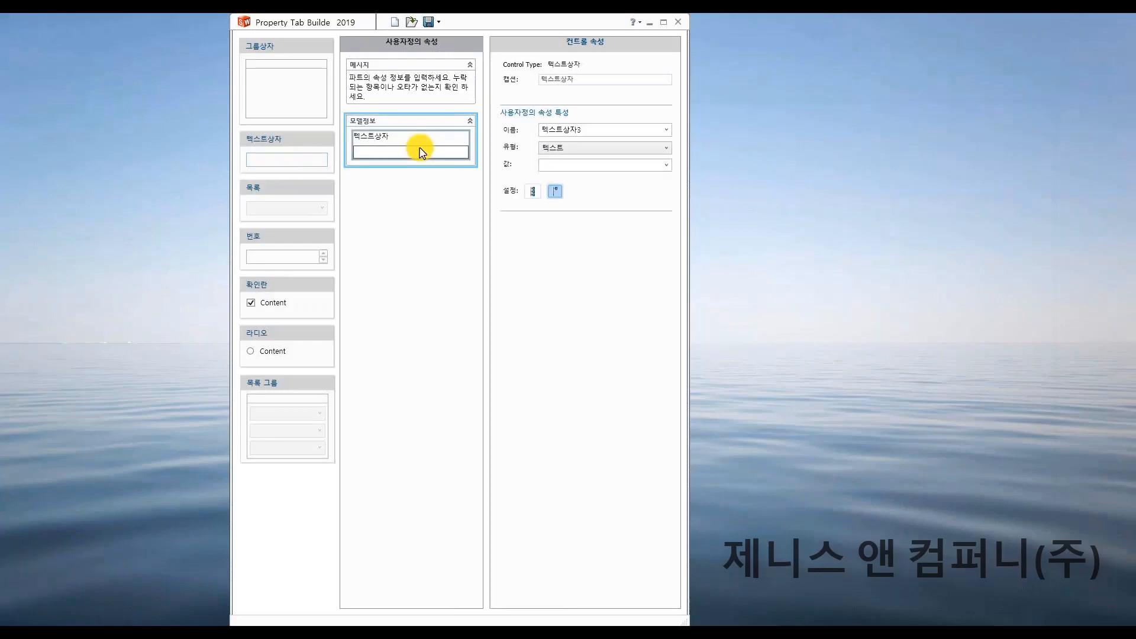
{"action": "left_click_drag", "start_coordinate": [591, 78], "coordinate": [519, 72]}
{"action": "type", "text": "ㅍ"}
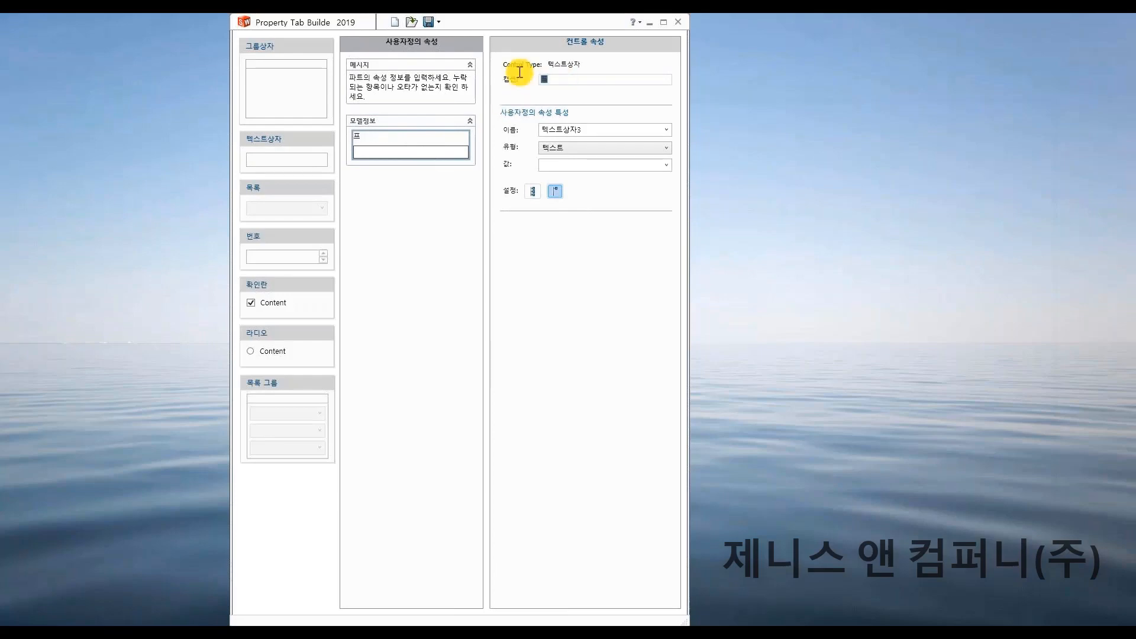
{"action": "type", "text": "로젝트"}
- Name the text box's custom property 프로젝트, keep its type as 텍스트, and switch its configuration scope to custom
{"action": "left_click_drag", "start_coordinate": [579, 130], "coordinate": [490, 130]}
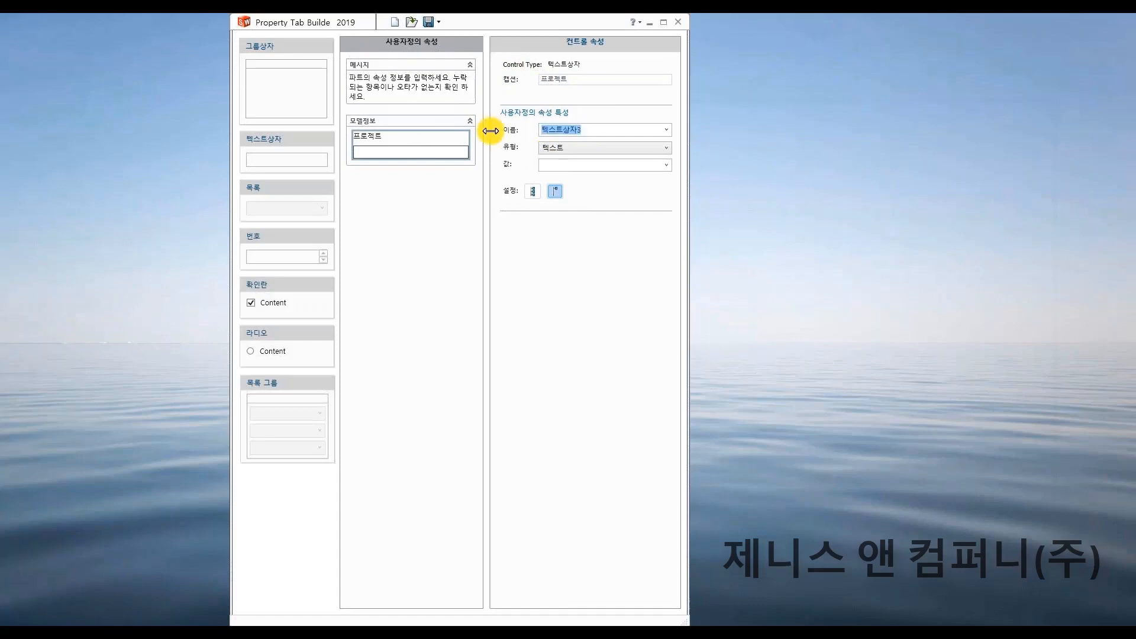
{"action": "type", "text": "ㅍ"}
{"action": "type", "text": "로젝트"}
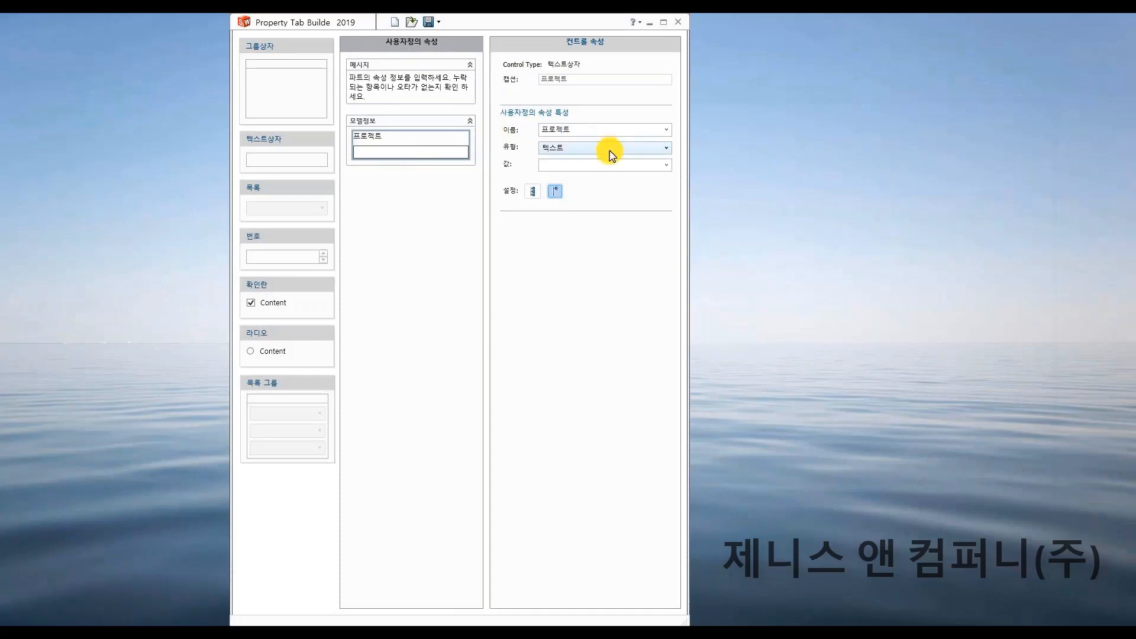
{"action": "left_click", "coordinate": [612, 155]}
{"action": "left_click", "coordinate": [609, 152]}
{"action": "left_click", "coordinate": [533, 192]}
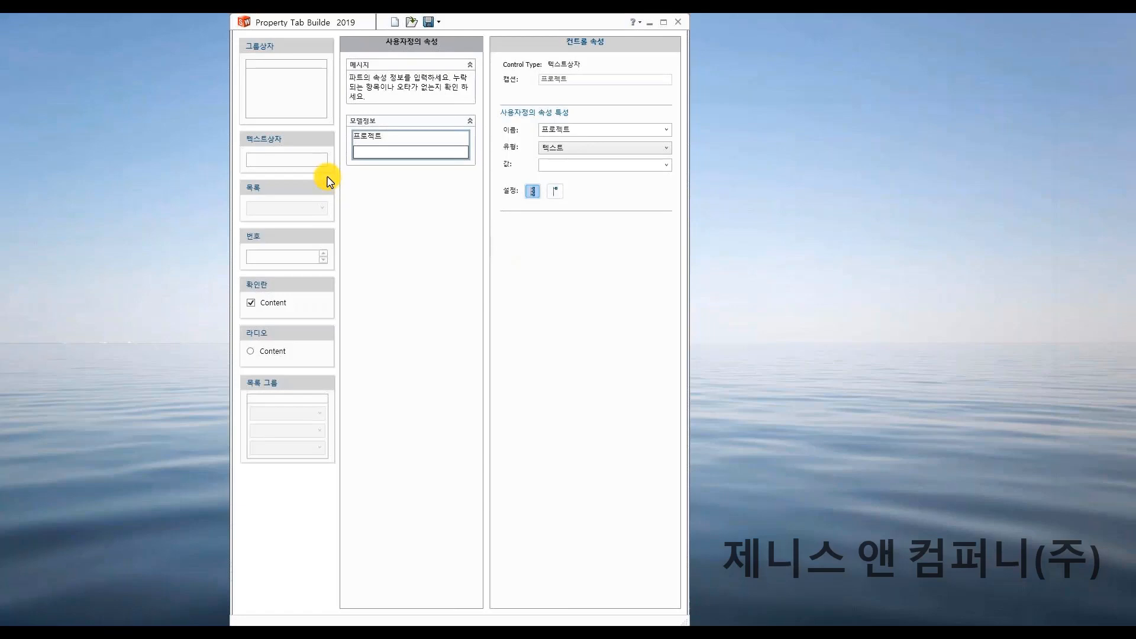
- Add a text box below 프로젝트 in the 모델정보 group and caption it 재질
{"action": "left_click_drag", "start_coordinate": [267, 142], "coordinate": [411, 164]}
{"action": "left_click", "coordinate": [428, 188]}
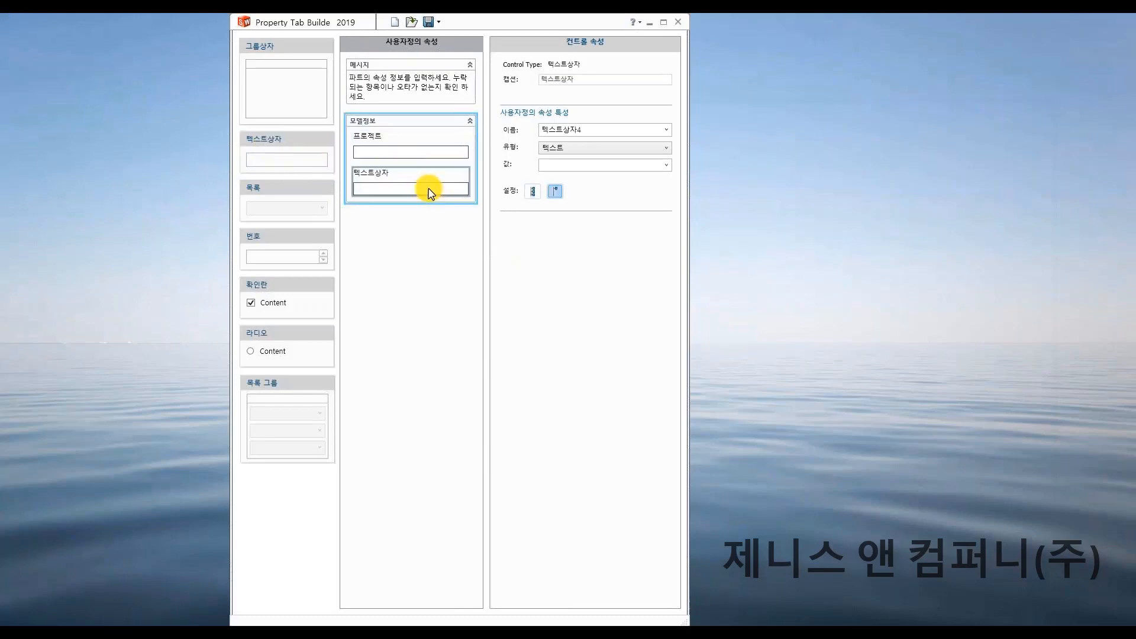
{"action": "double_click", "coordinate": [542, 78]}
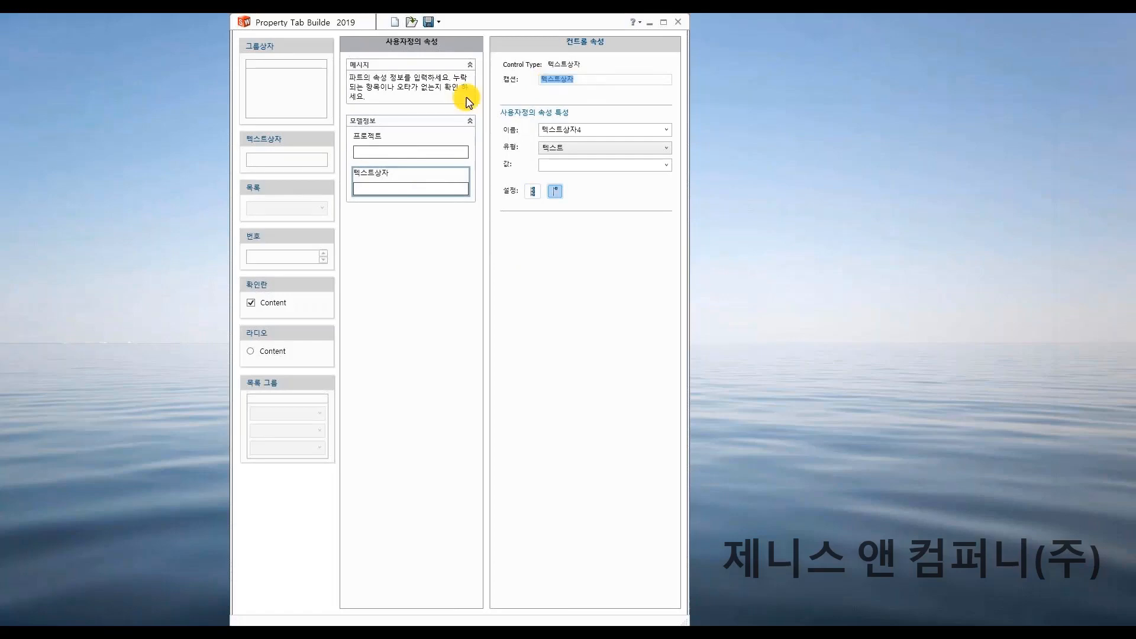
{"action": "type", "text": "재질"}
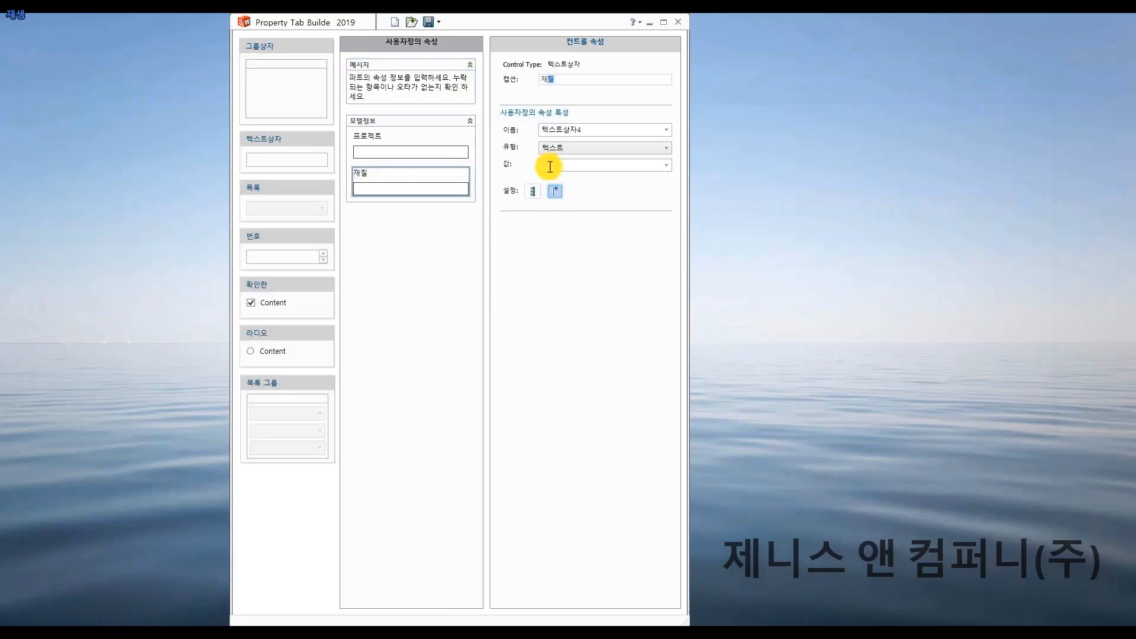
- Link the 재질 text box to the Material property with value [SW-재질] and set its configuration scope to custom
{"action": "left_click", "coordinate": [665, 131]}
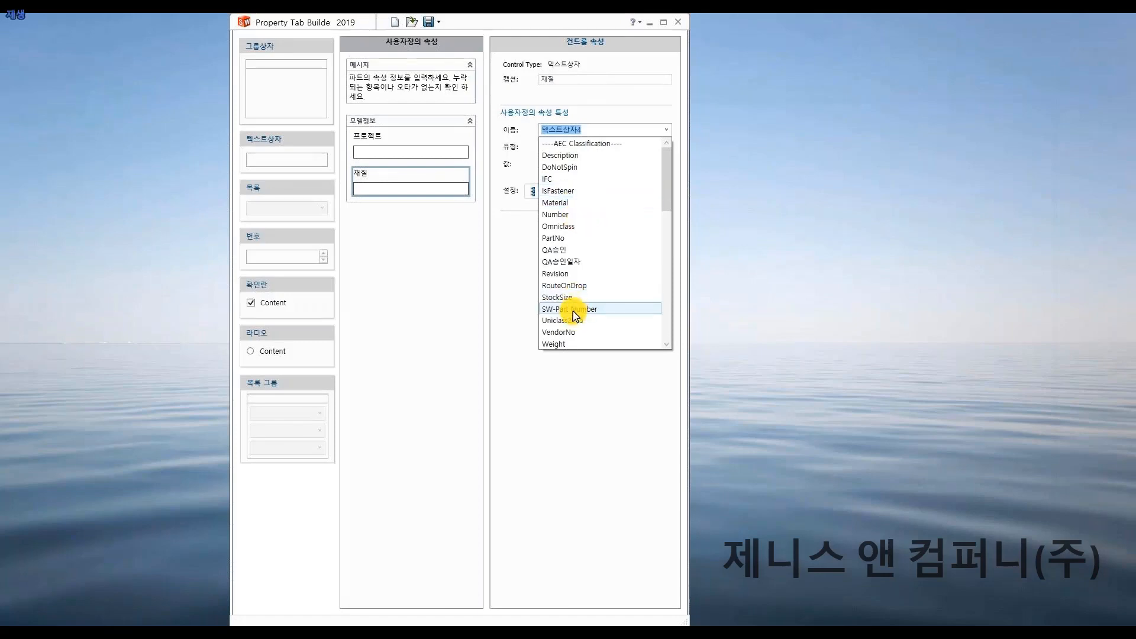
{"action": "left_click", "coordinate": [556, 203]}
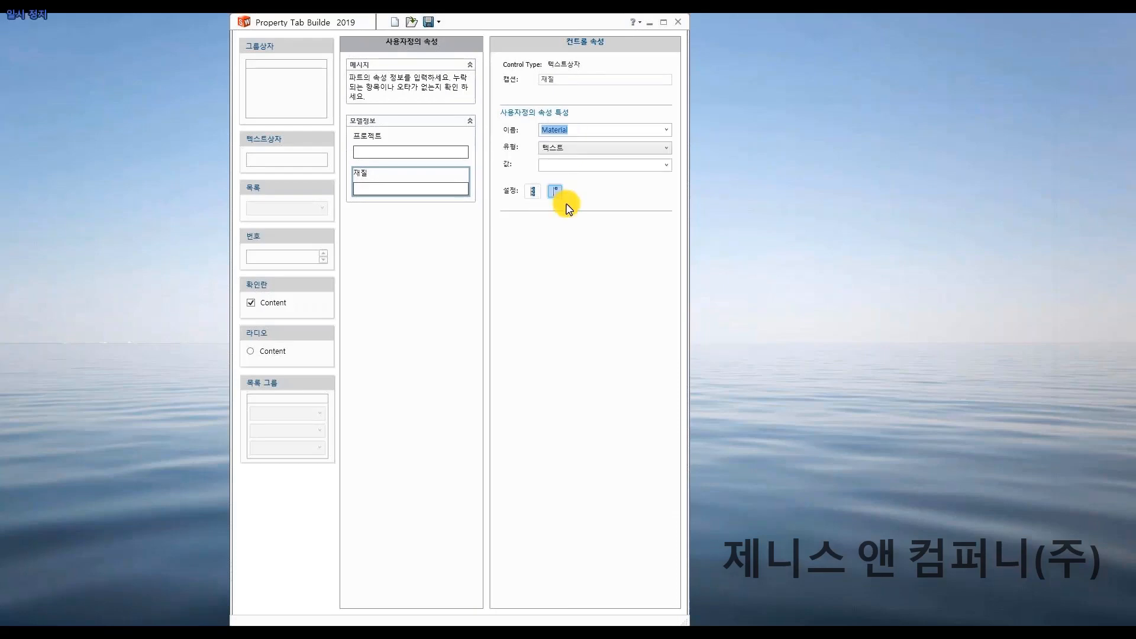
{"action": "left_click", "coordinate": [646, 163]}
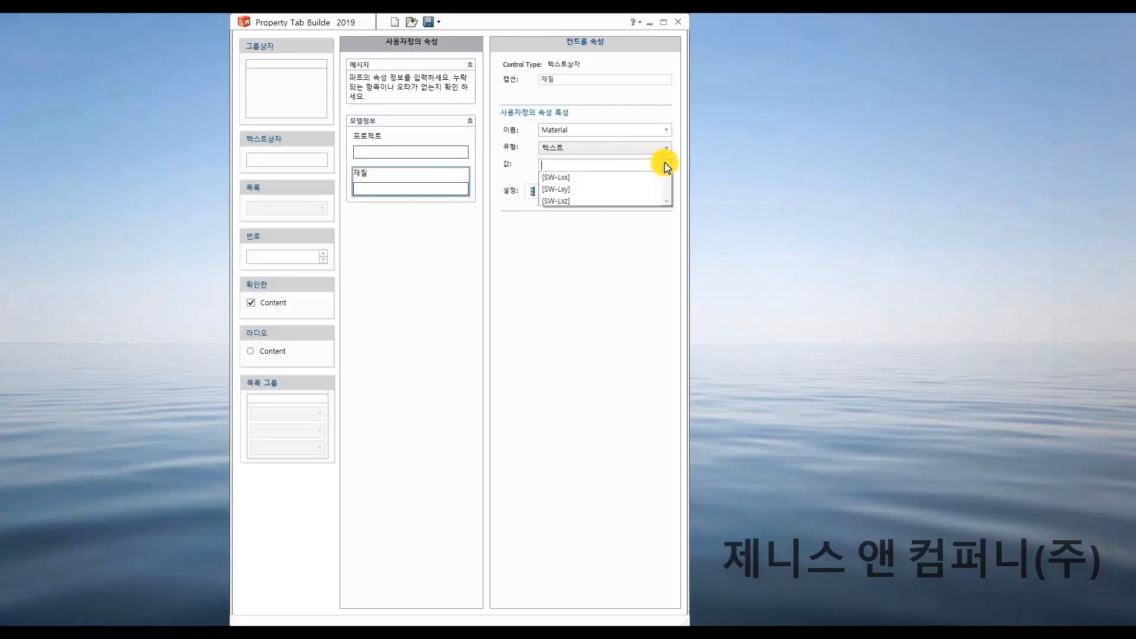
{"action": "left_click", "coordinate": [601, 179]}
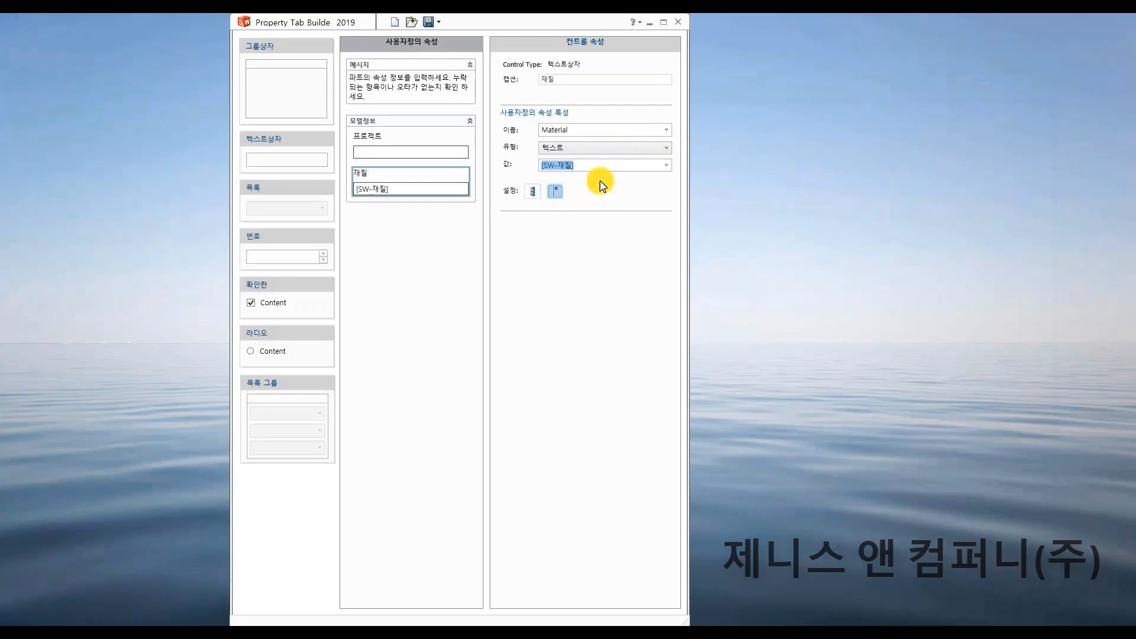
{"action": "left_click", "coordinate": [532, 199]}
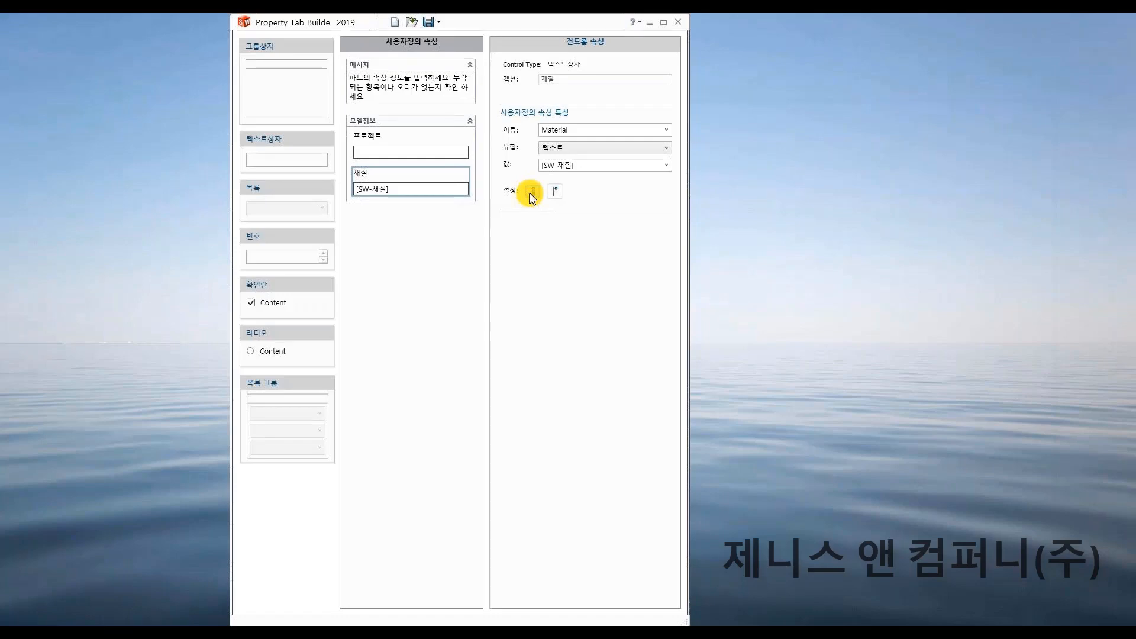
- Add a text box below 재질 in the 모델정보 group and caption it 무게
{"action": "left_click_drag", "start_coordinate": [287, 159], "coordinate": [371, 207]}
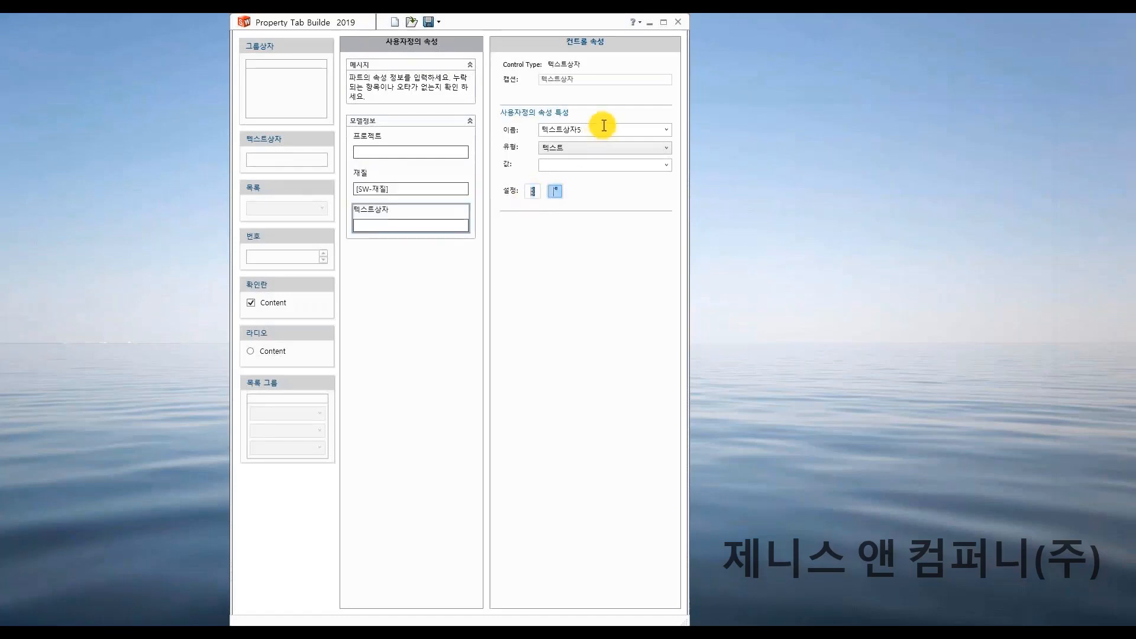
{"action": "left_click", "coordinate": [434, 90]}
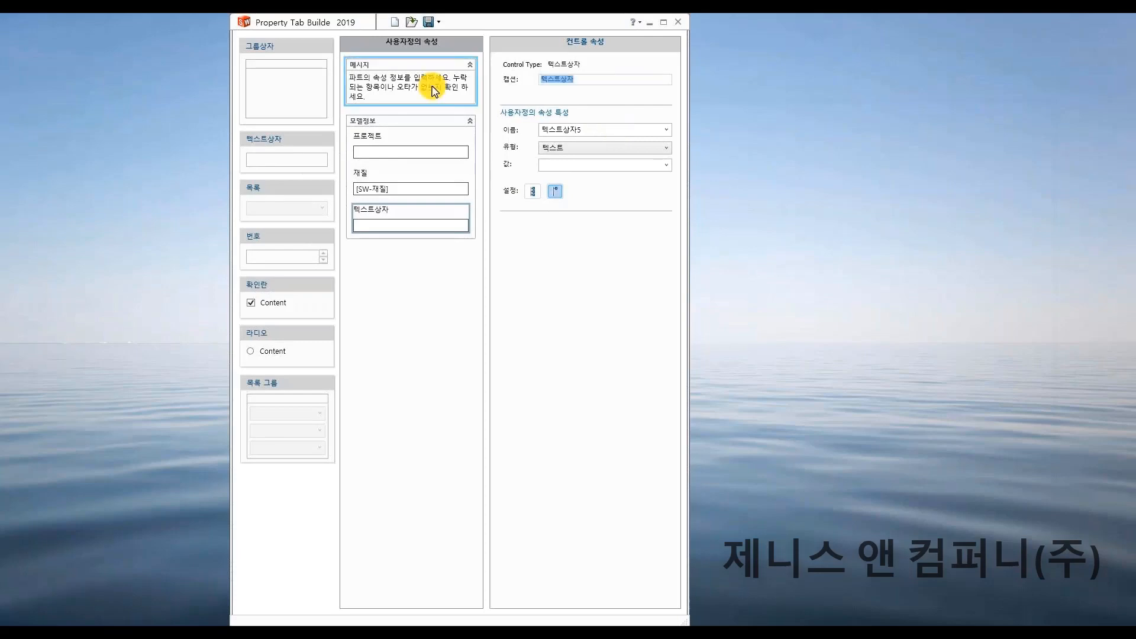
{"action": "type", "text": "무게"}
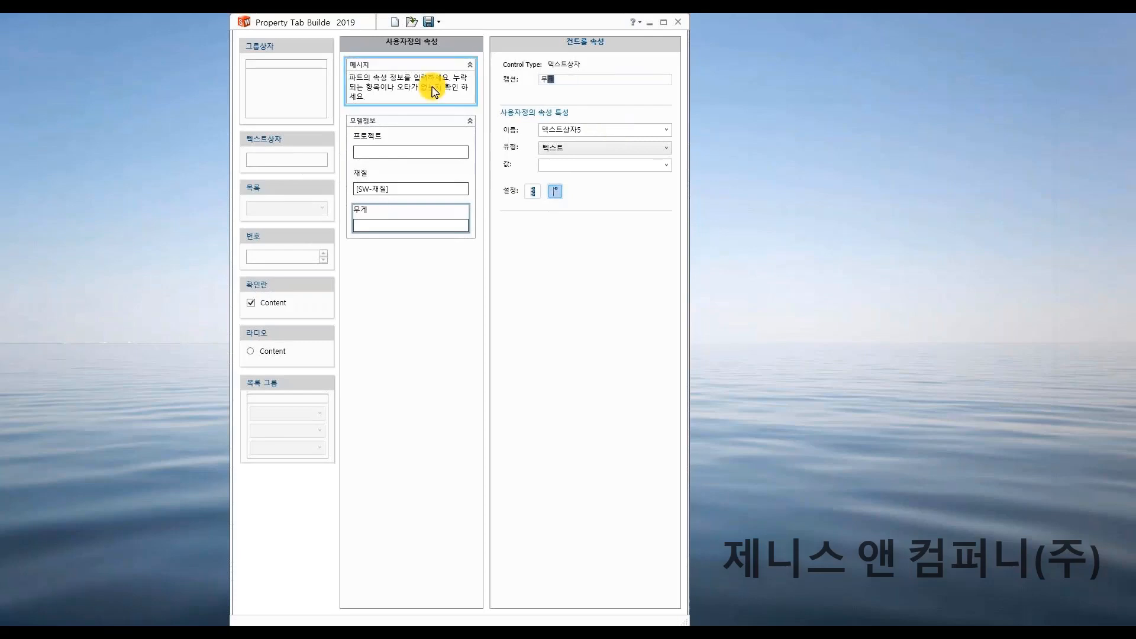
- Link the 무게 text box to the Weight property with value [SW-질량] and set its configuration scope to custom
{"action": "left_click", "coordinate": [667, 130]}
{"action": "left_click", "coordinate": [595, 341]}
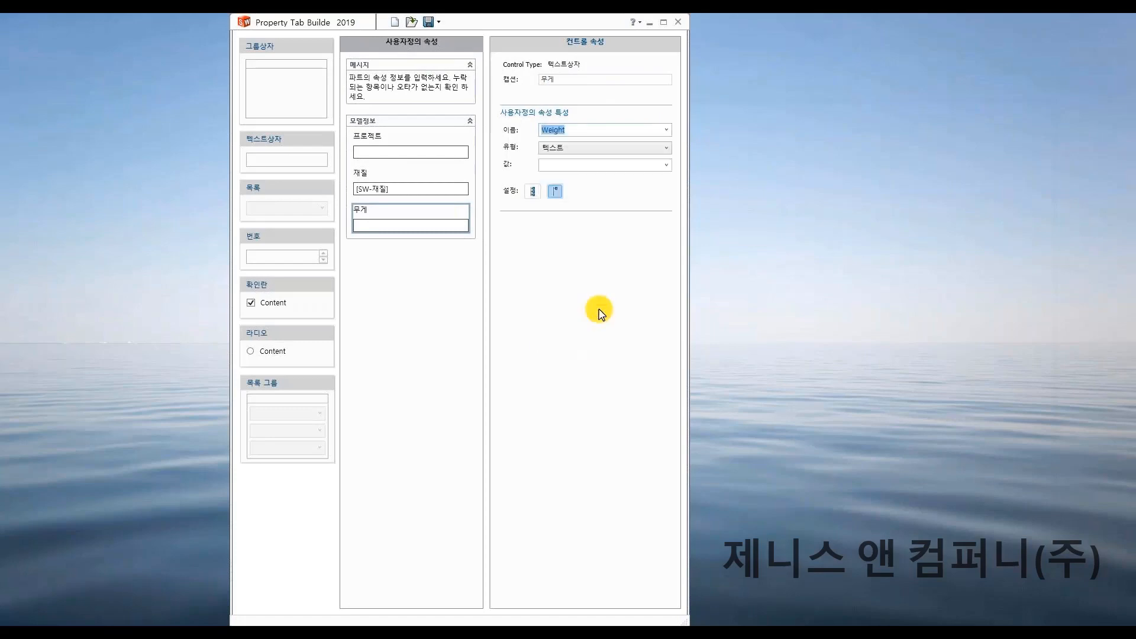
{"action": "left_click", "coordinate": [666, 166]}
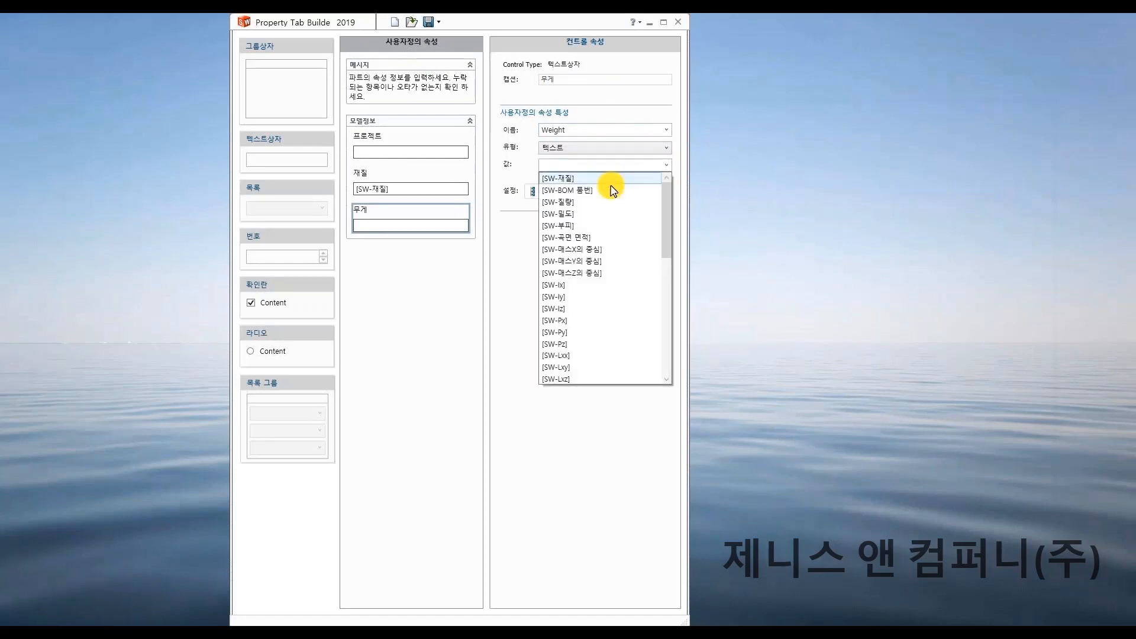
{"action": "left_click", "coordinate": [586, 202]}
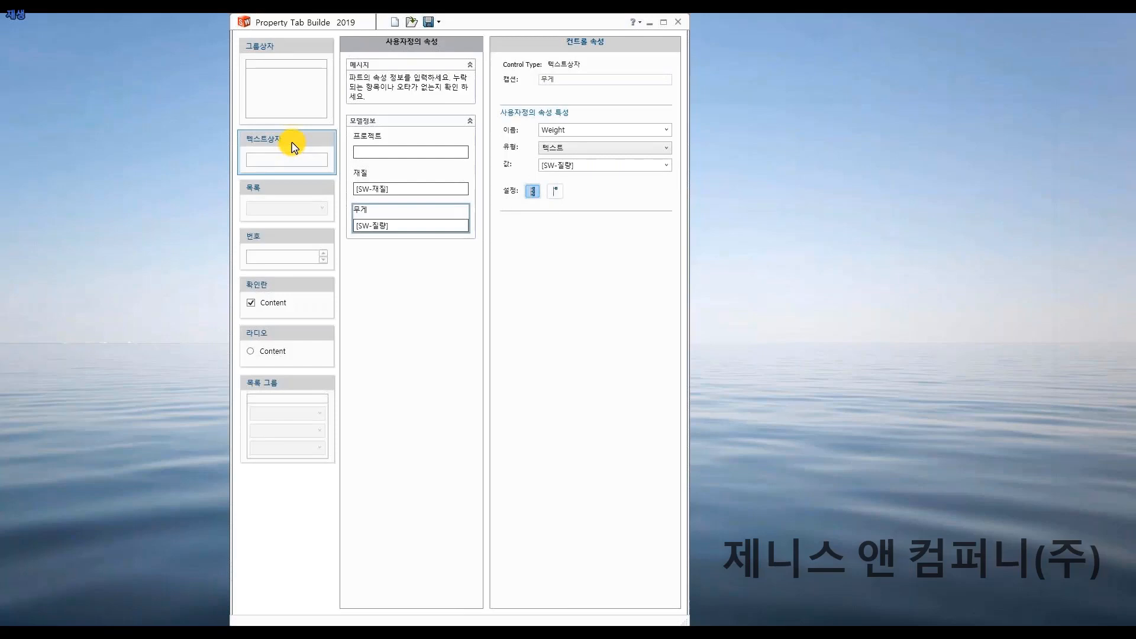
- Add a text box below 무게 in the 모델정보 group and caption it 날짜
{"action": "left_click_drag", "start_coordinate": [294, 147], "coordinate": [388, 259]}
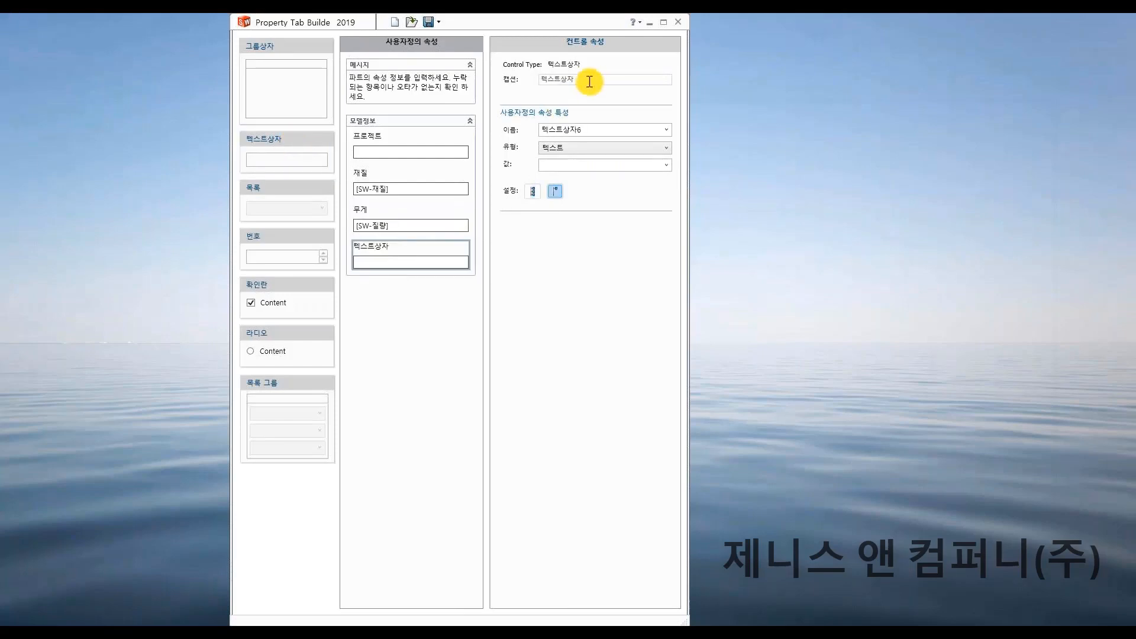
{"action": "type", "text": "ㄴ"}
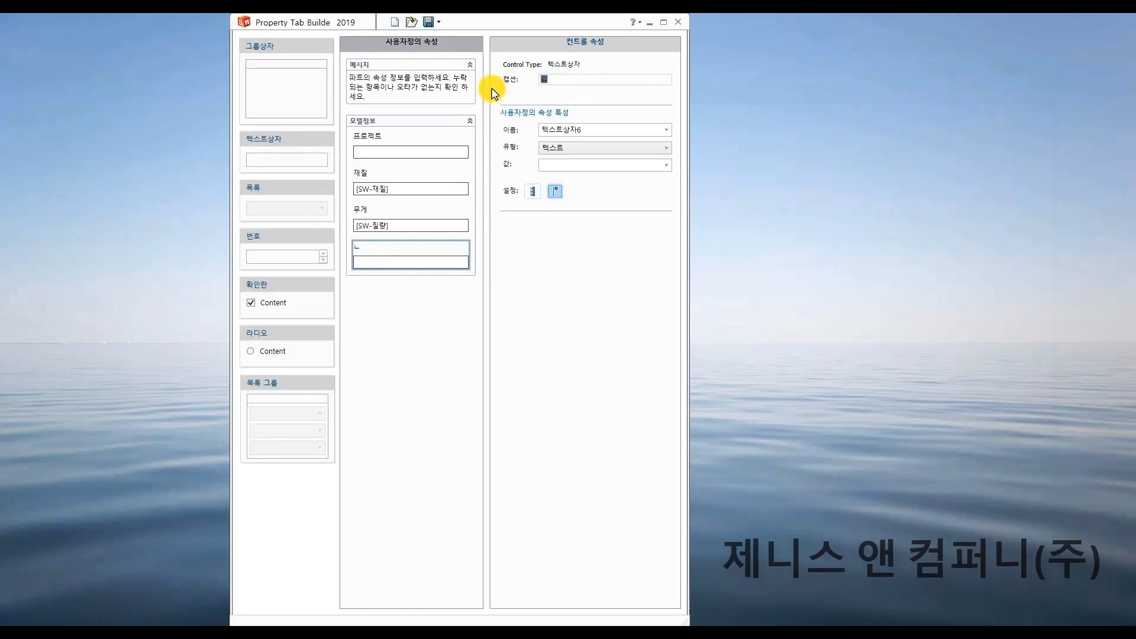
{"action": "type", "text": "날짜"}
- Name the 날짜 text box's property DATE, set its type to 날짜, and switch its configuration scope to custom
{"action": "left_click", "coordinate": [601, 130]}
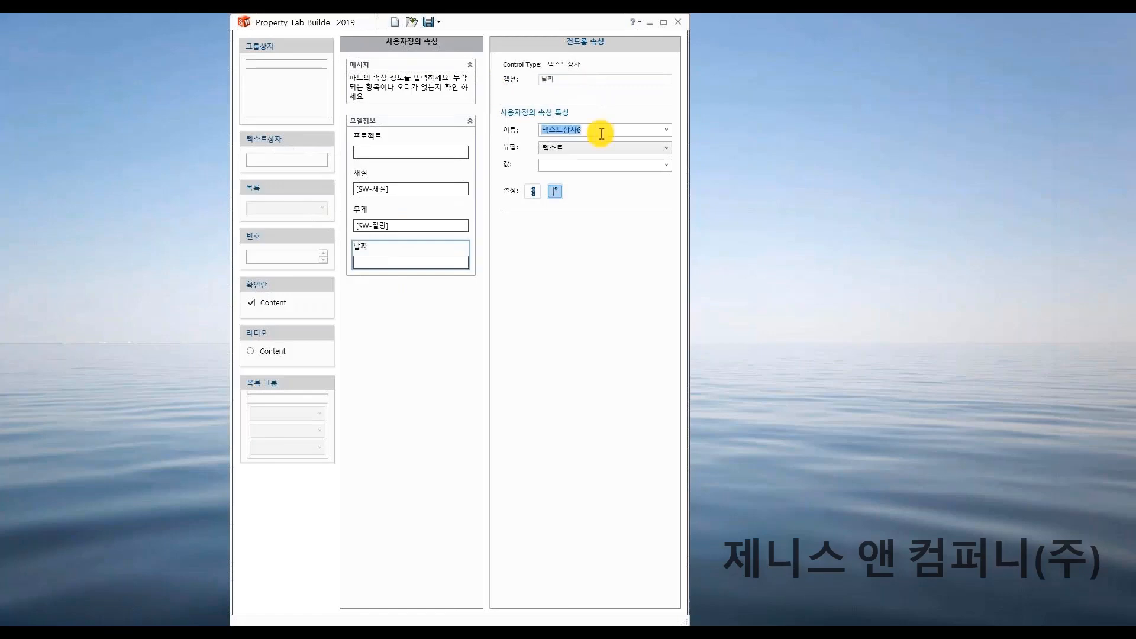
{"action": "type", "text": "DATE"}
{"action": "left_click", "coordinate": [632, 150]}
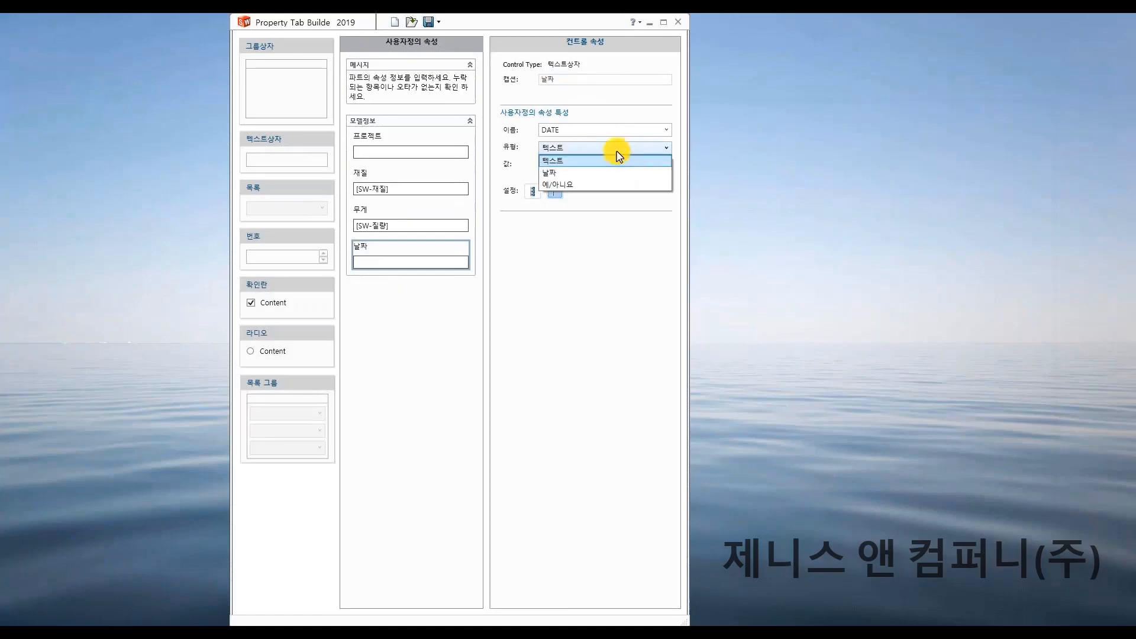
{"action": "left_click", "coordinate": [570, 173]}
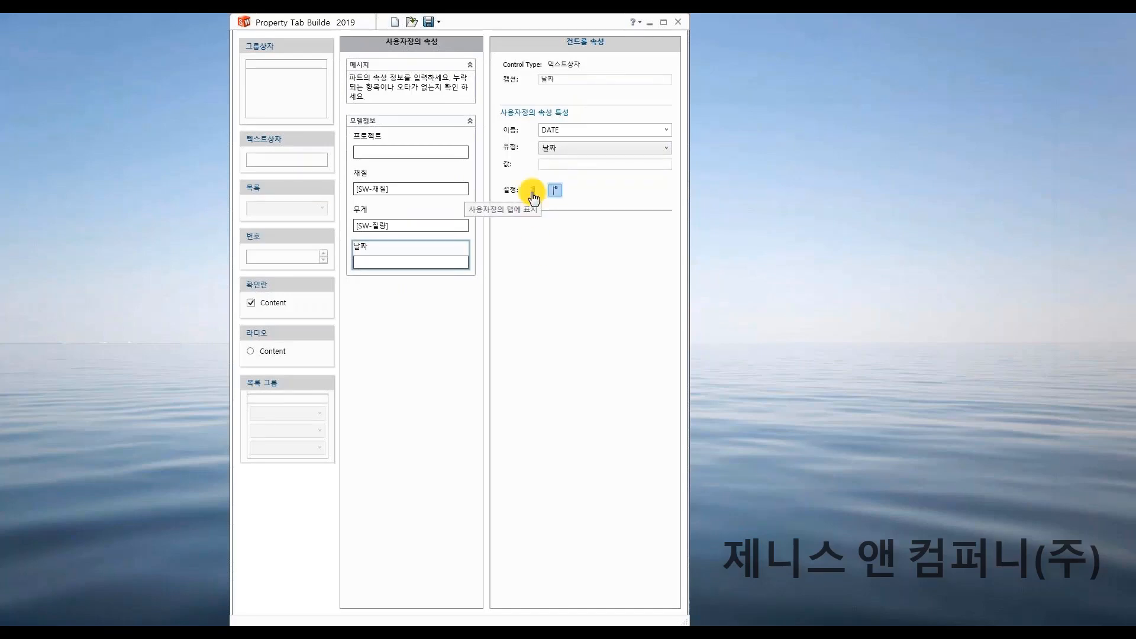
{"action": "left_click", "coordinate": [533, 190]}
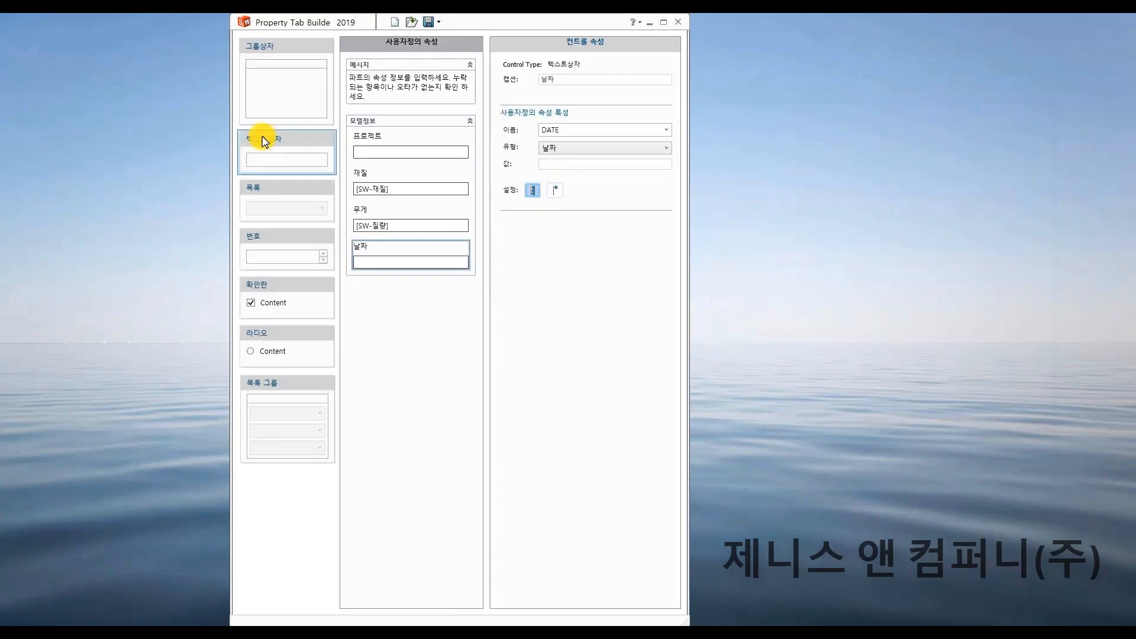
- Add a second group box below 모델정보 containing a list control, and caption the group 모델종류
{"action": "left_click_drag", "start_coordinate": [264, 142], "coordinate": [374, 350]}
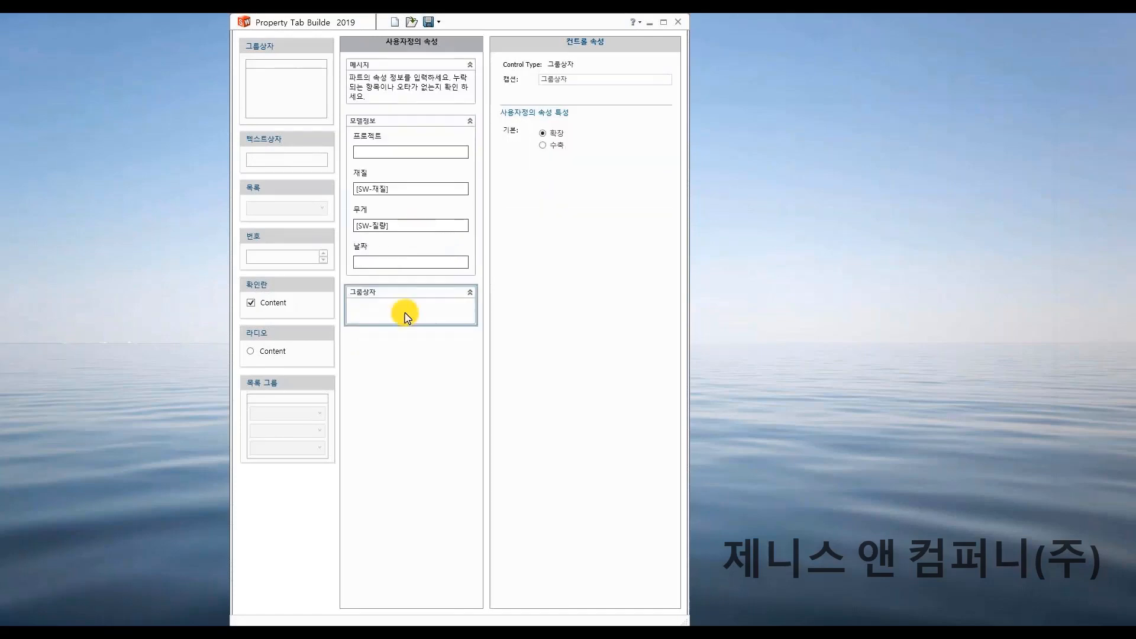
{"action": "left_click_drag", "start_coordinate": [284, 190], "coordinate": [375, 318]}
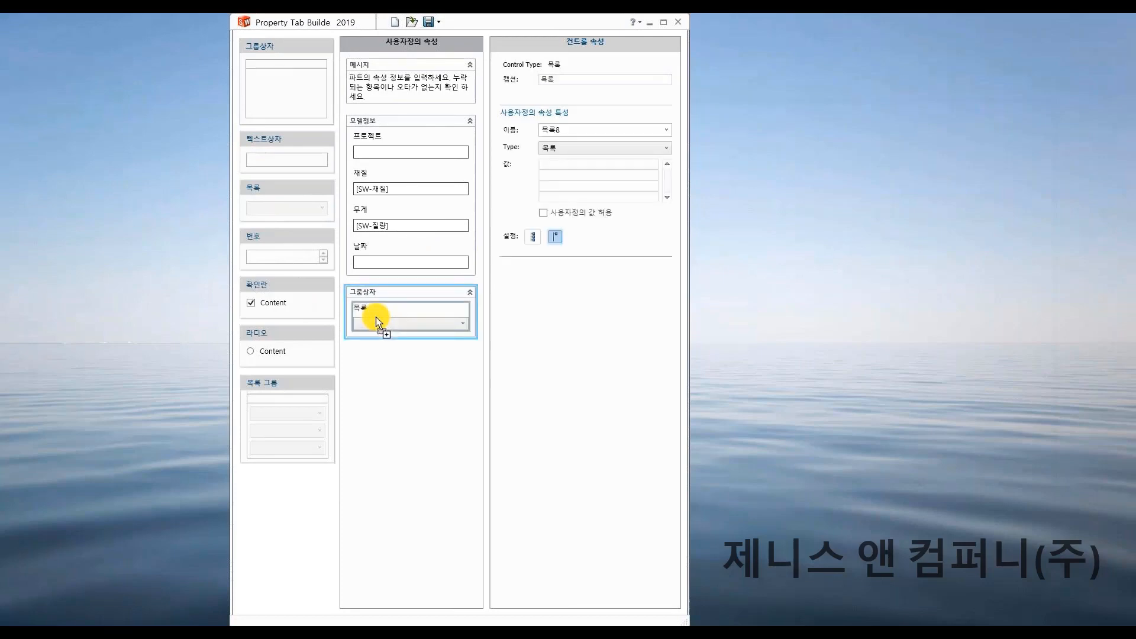
{"action": "left_click", "coordinate": [400, 294]}
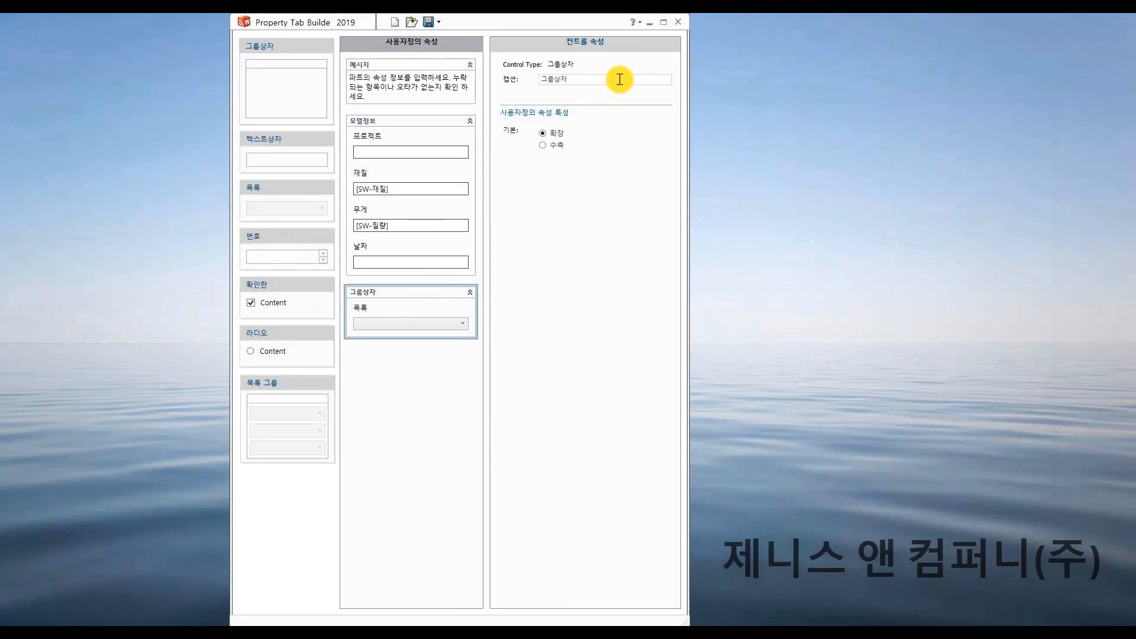
{"action": "left_click_drag", "start_coordinate": [620, 80], "coordinate": [513, 95]}
{"action": "type", "text": "ㅁ"}
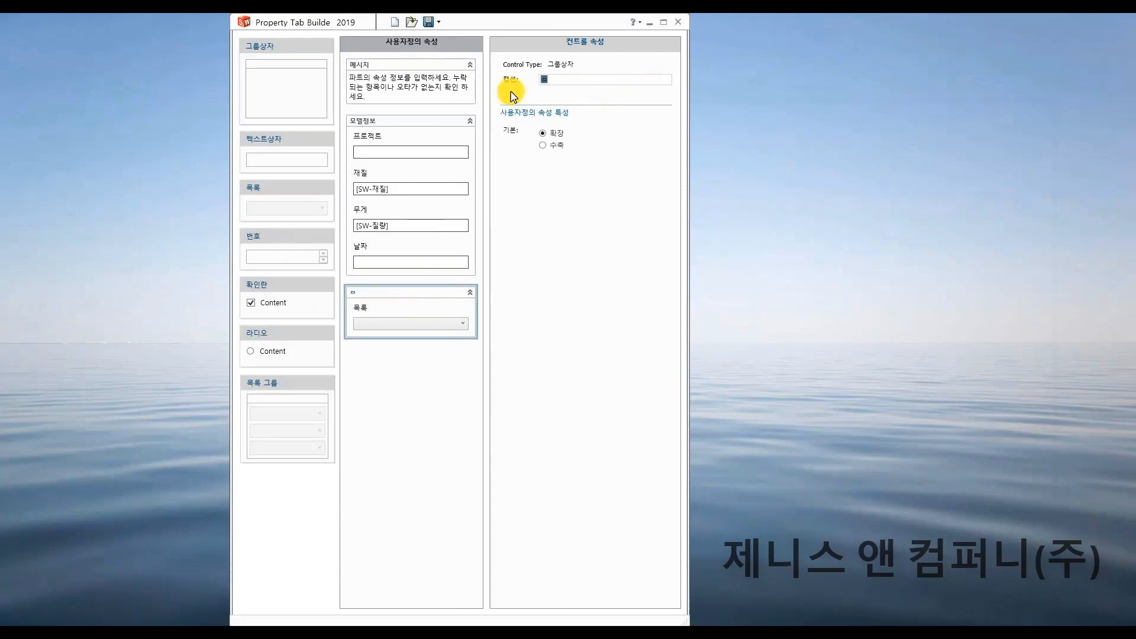
{"action": "type", "text": "ㅗ"}
{"action": "type", "text": "델종류"}
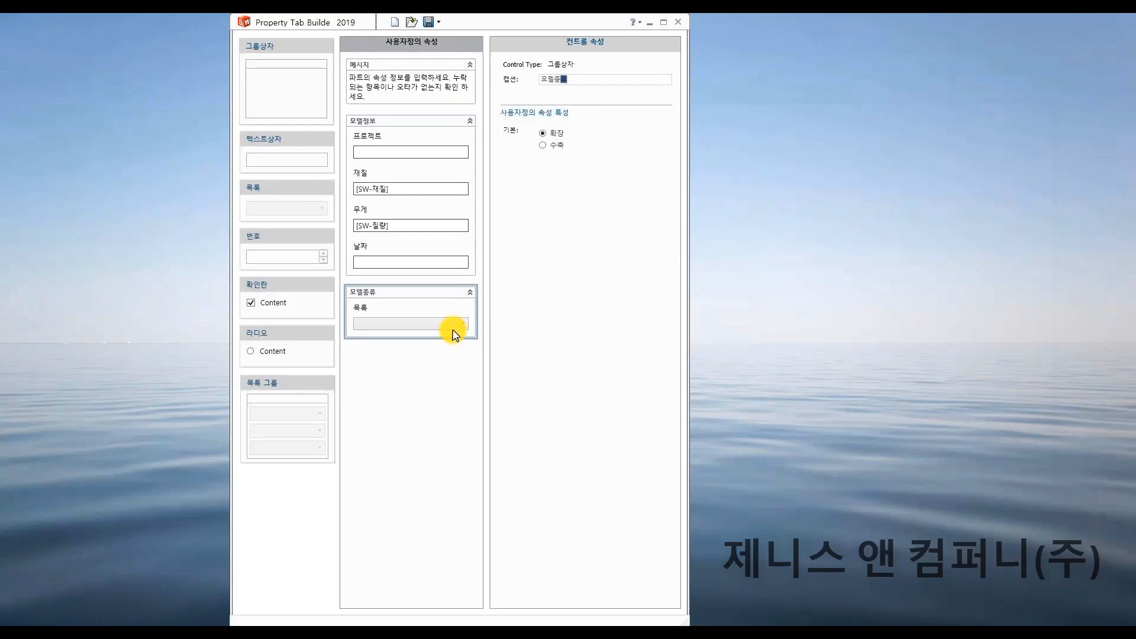
- Set both the caption and the custom property name of the list in the 모델종류 group to 제품 타입
{"action": "left_click", "coordinate": [388, 314]}
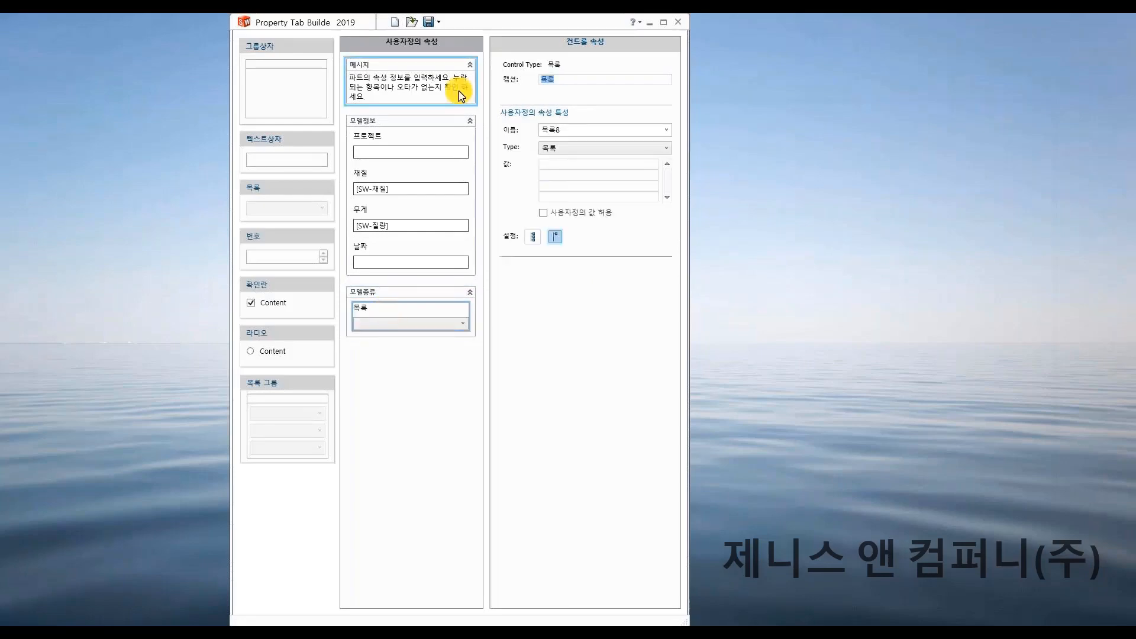
{"action": "type", "text": "제푸"}
{"action": "type", "text": "ㅁ 타"}
{"action": "type", "text": "입"}
{"action": "key", "text": "Tab"}
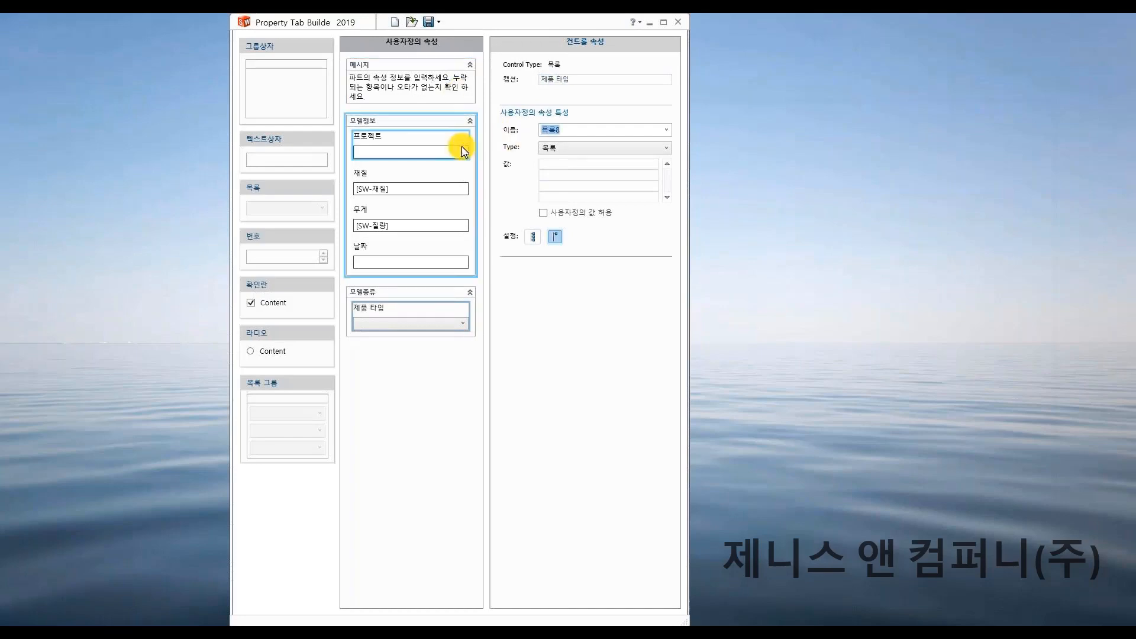
{"action": "type", "text": "제푸ㅁ 타입"}
- Keep the 제품 타입 list's type as 목록 and enter the values 스텐다드, 프로페셔널 and 프리미엄
{"action": "left_click", "coordinate": [574, 148]}
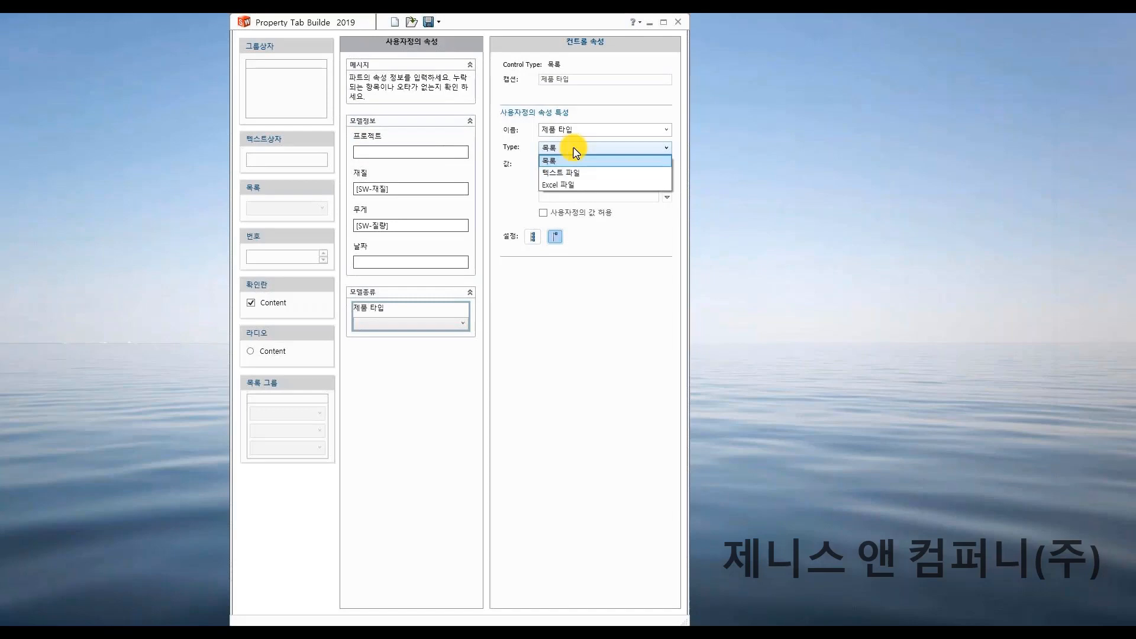
{"action": "left_click", "coordinate": [574, 161]}
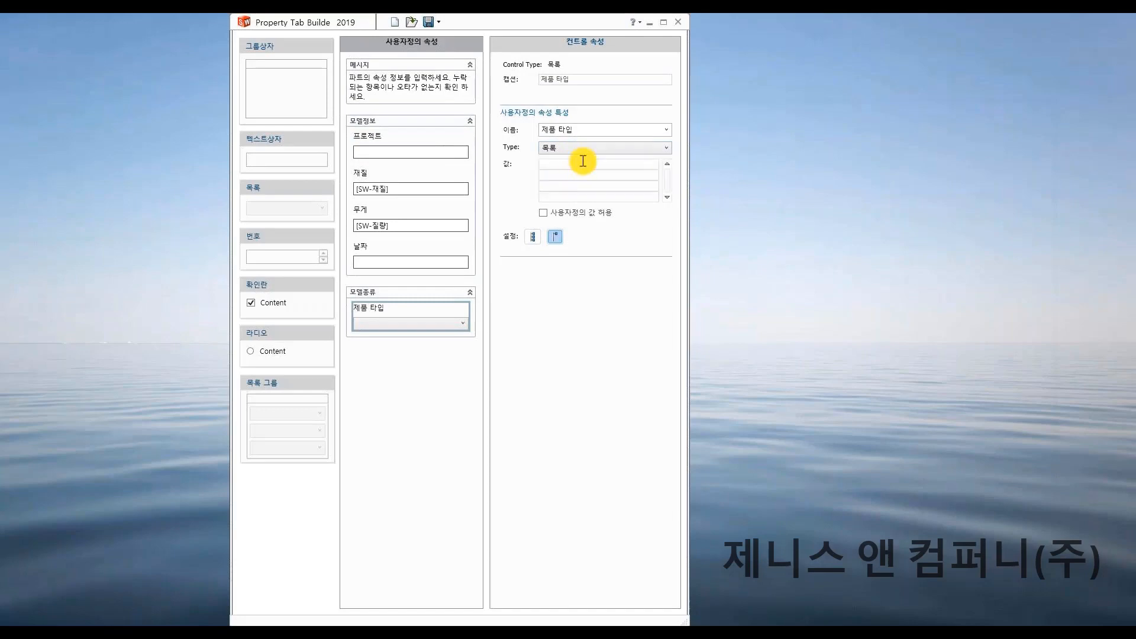
{"action": "left_click", "coordinate": [583, 163]}
{"action": "type", "text": "스탠다드"}
{"action": "key", "text": "Return"}
{"action": "type", "text": "프로페셔널"}
{"action": "key", "text": "Return"}
{"action": "type", "text": "프리미엄"}
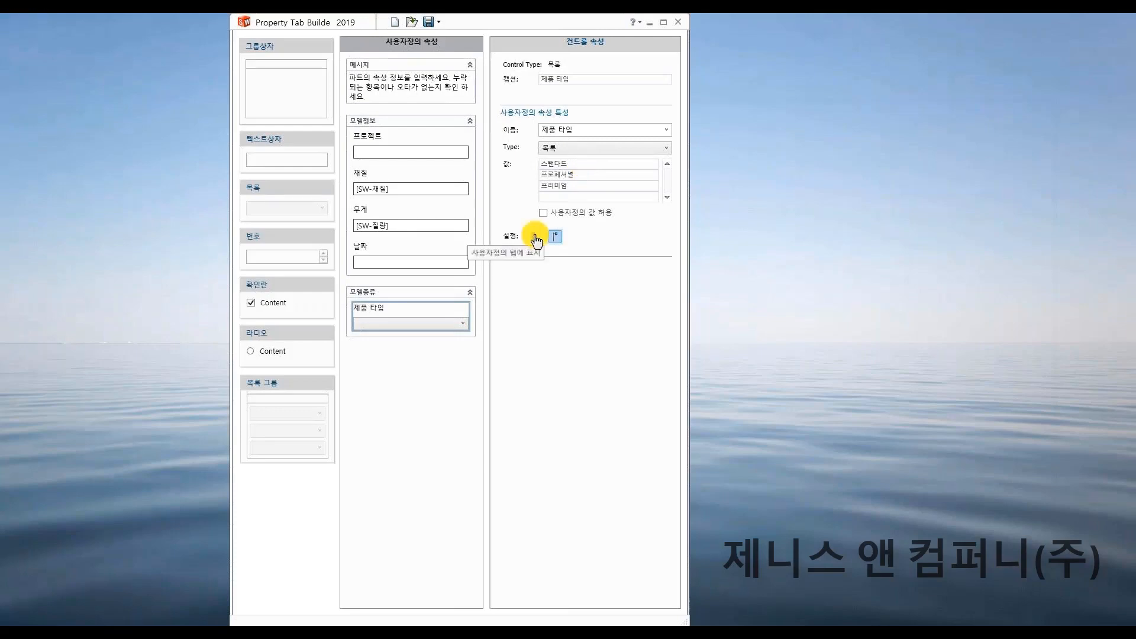
- Switch the 제품 타입 list's configuration scope to custom and preview its selectable options in the form
{"action": "left_click", "coordinate": [535, 237]}
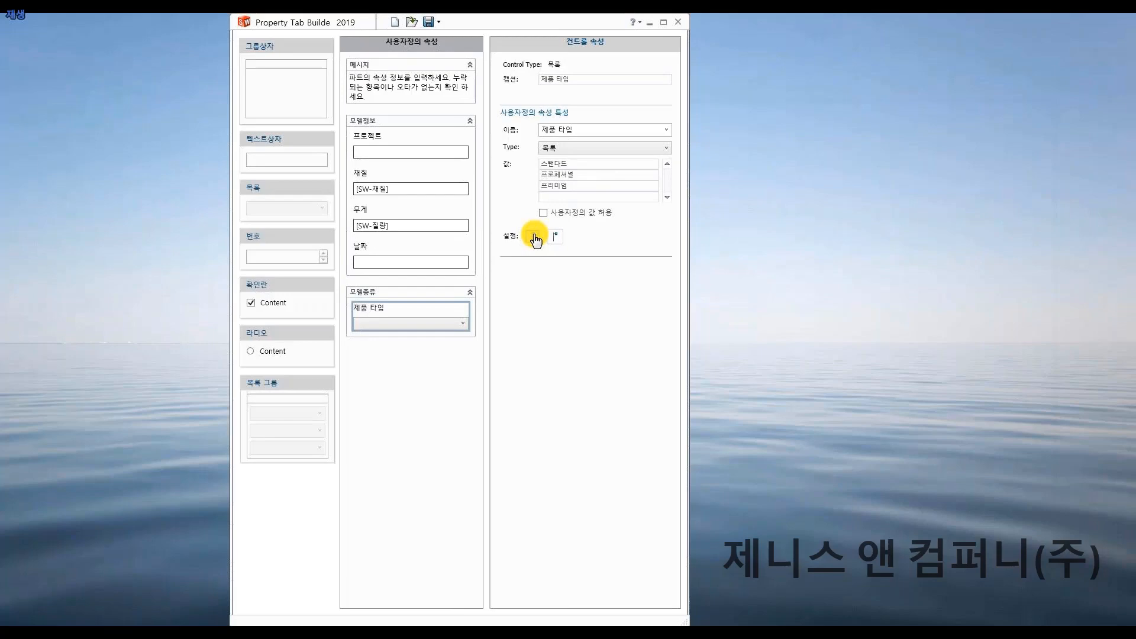
{"action": "left_click", "coordinate": [535, 238]}
{"action": "left_click", "coordinate": [438, 323]}
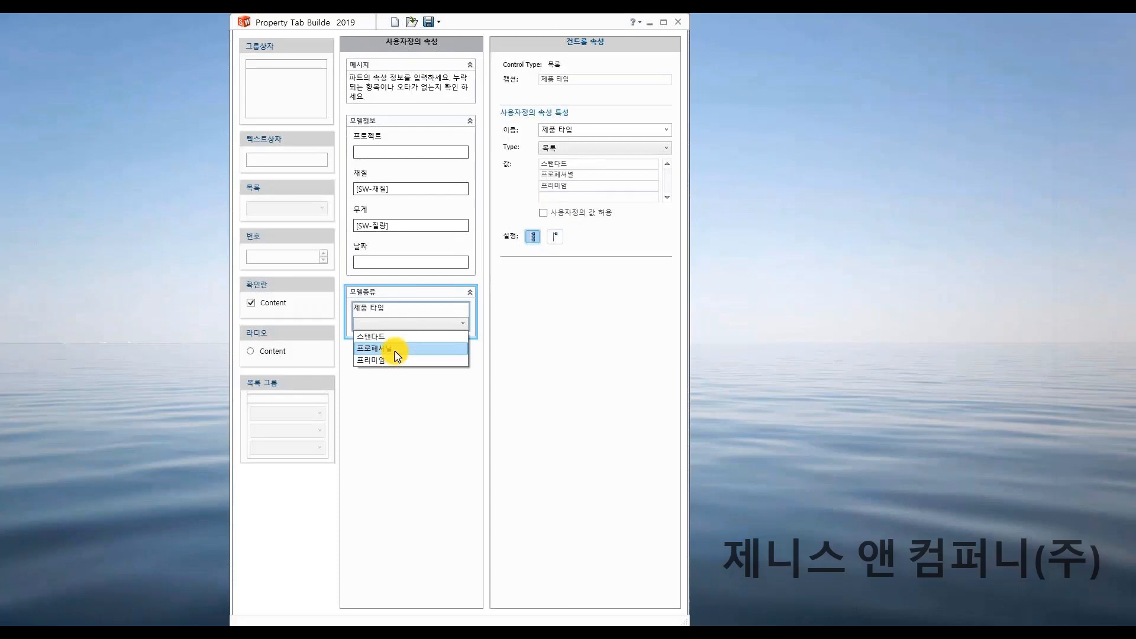
{"action": "left_click", "coordinate": [289, 195]}
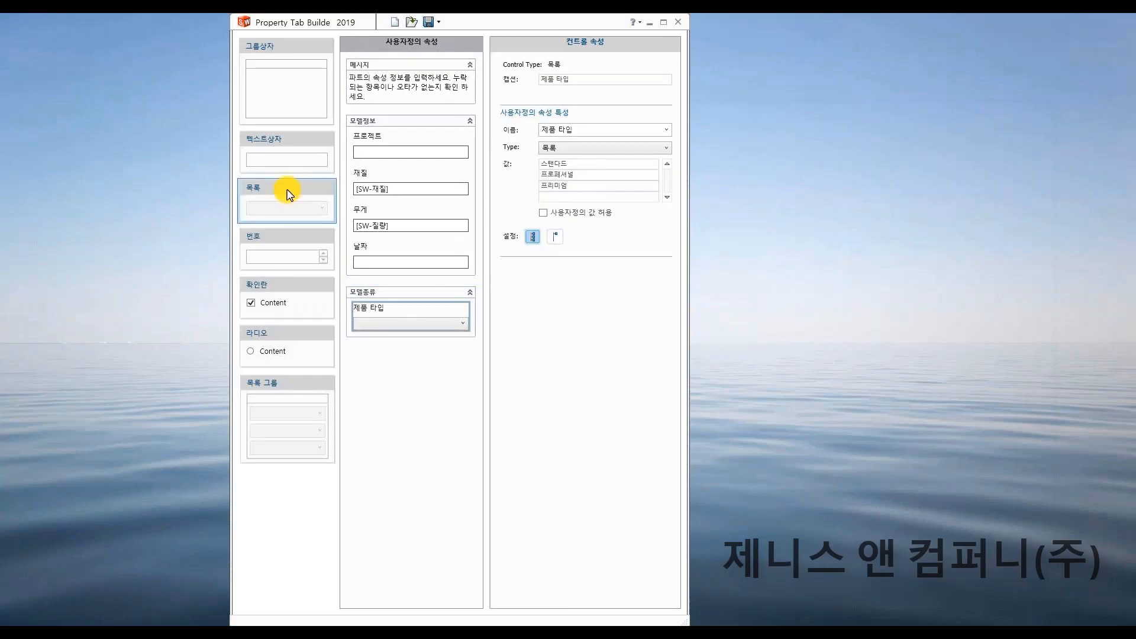
- Add a list captioned 모듈 below 제품 타입, make 제품 타입 its parent and set its custom property name to 모듈
{"action": "left_click_drag", "start_coordinate": [289, 195], "coordinate": [400, 353]}
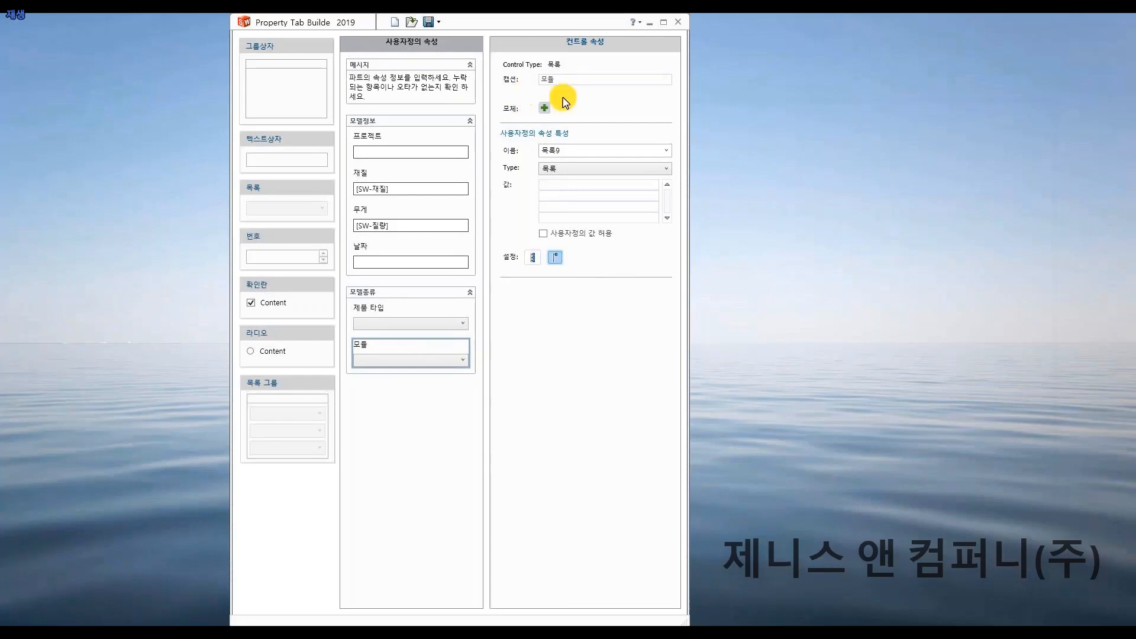
{"action": "left_click", "coordinate": [545, 107]}
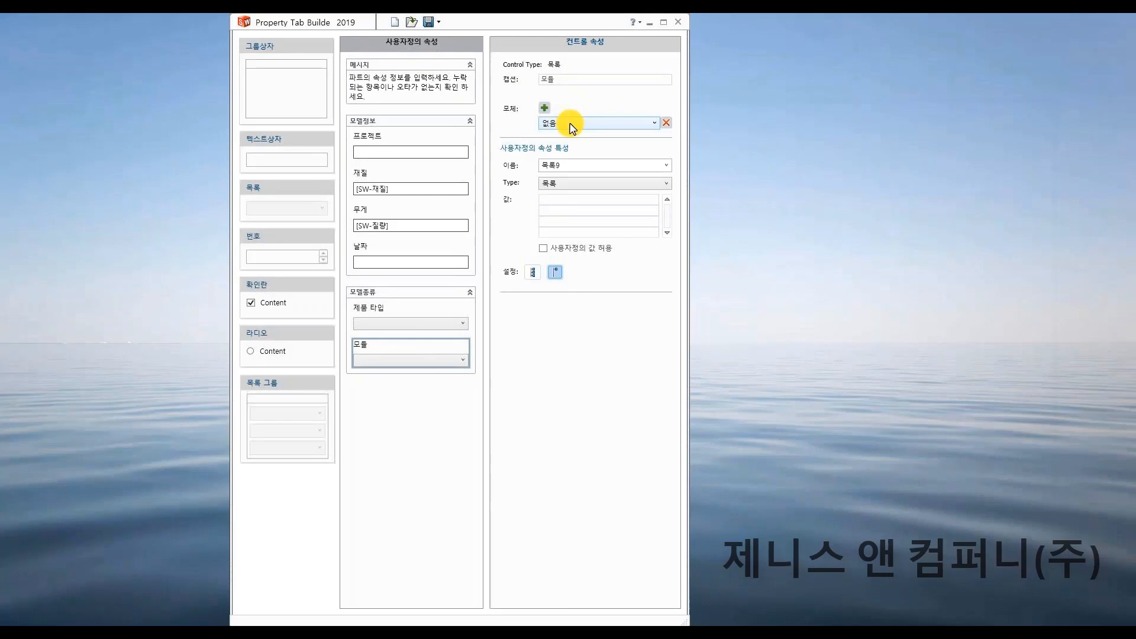
{"action": "left_click", "coordinate": [572, 124]}
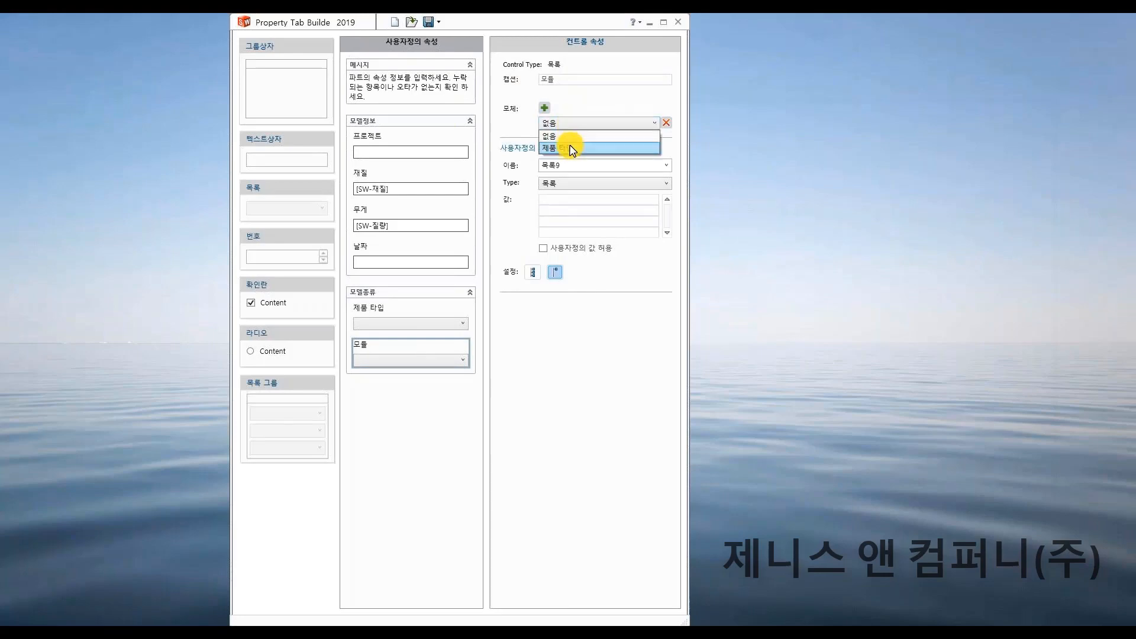
{"action": "left_click", "coordinate": [567, 135]}
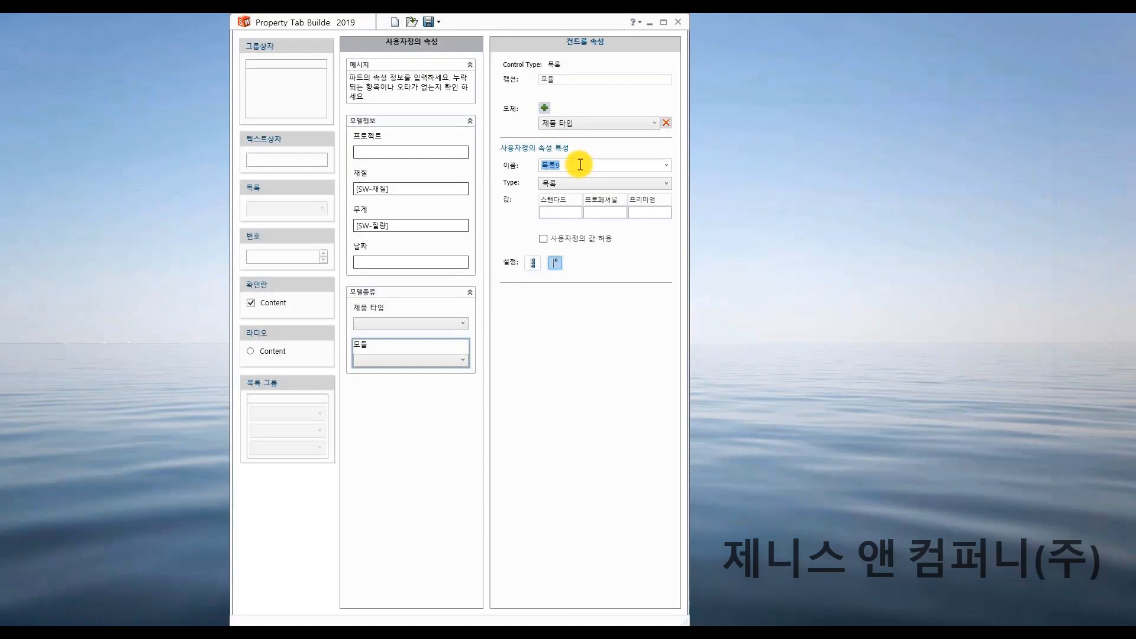
{"action": "type", "text": "모듈"}
- Enter the 모듈 values 캠 and 피쳐웍스 for 스텐다드, and 툴박스 and 비쥬얼라이즈 for 프로페셔널
{"action": "left_click", "coordinate": [570, 211]}
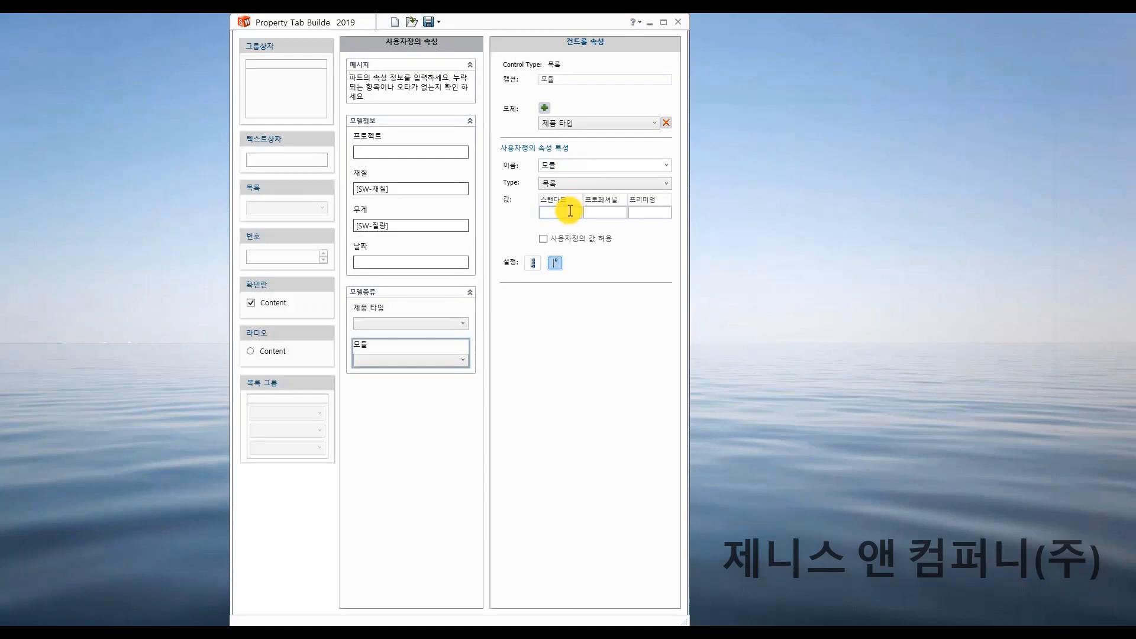
{"action": "type", "text": "캠"}
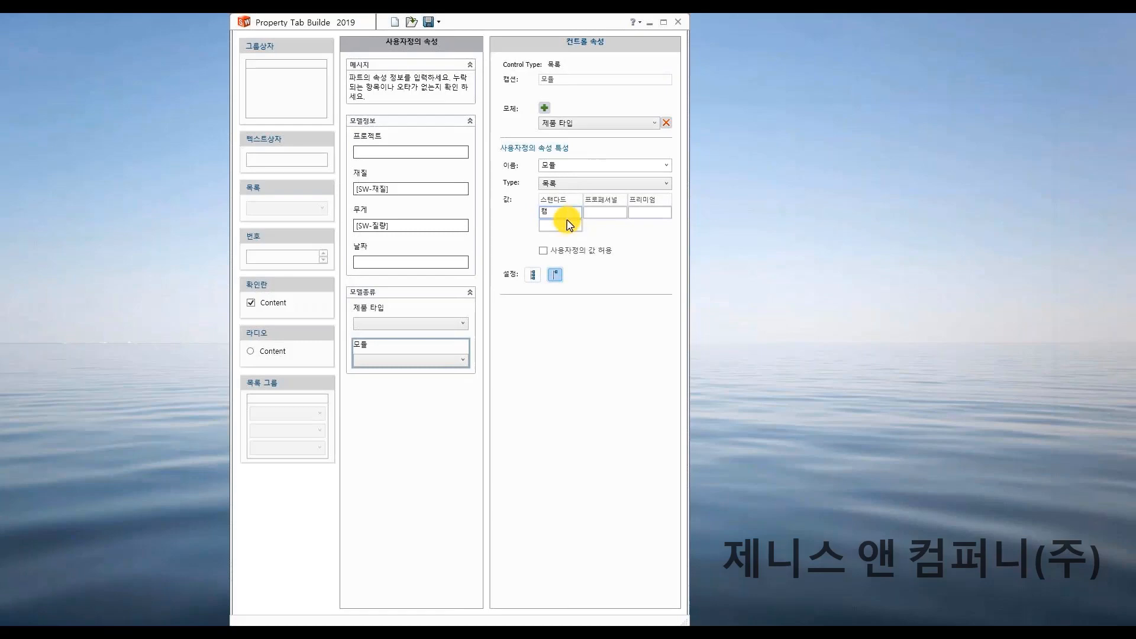
{"action": "left_click", "coordinate": [568, 224]}
{"action": "type", "text": "피쳐웍스"}
{"action": "left_click", "coordinate": [592, 216]}
{"action": "type", "text": "툴박스"}
{"action": "key", "text": "Return"}
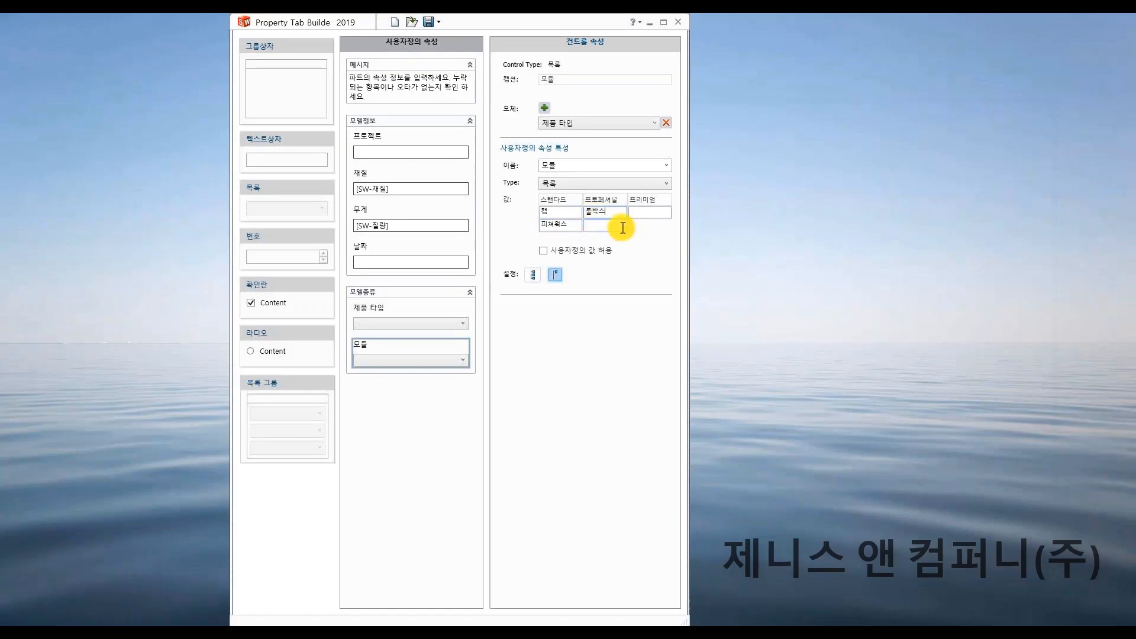
{"action": "left_click", "coordinate": [620, 225]}
{"action": "type", "text": "비쥬얼라이즈"}
- Enter 라우팅 and 시뮬레이션 as the 모듈 values for 프리미엄, and switch the list's configuration scope to custom
{"action": "left_click", "coordinate": [644, 211]}
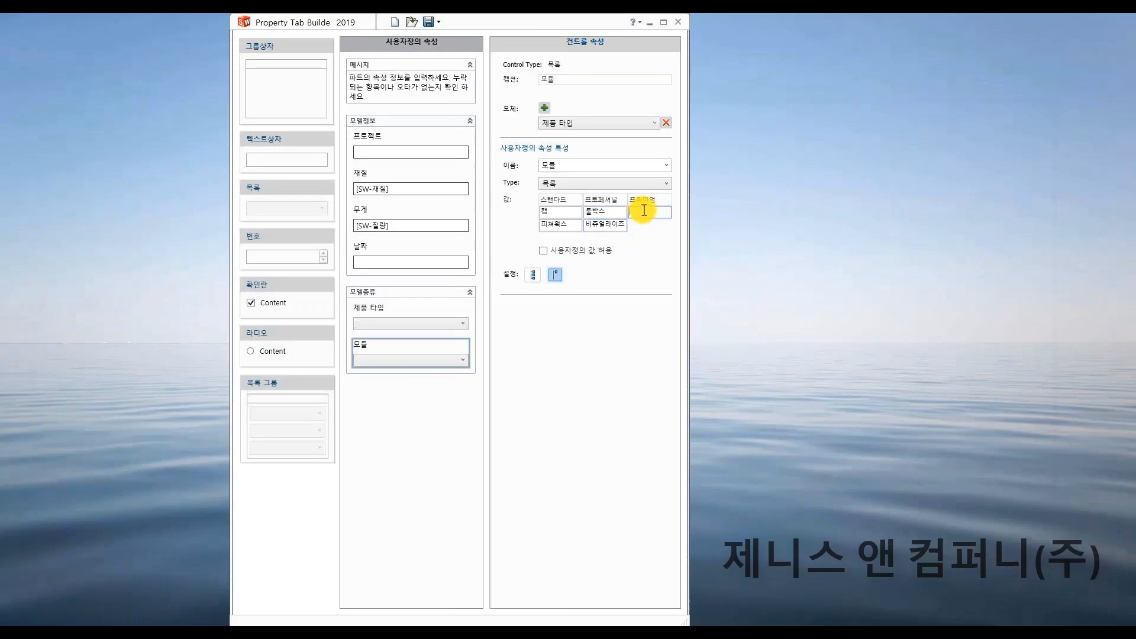
{"action": "type", "text": "라우팅"}
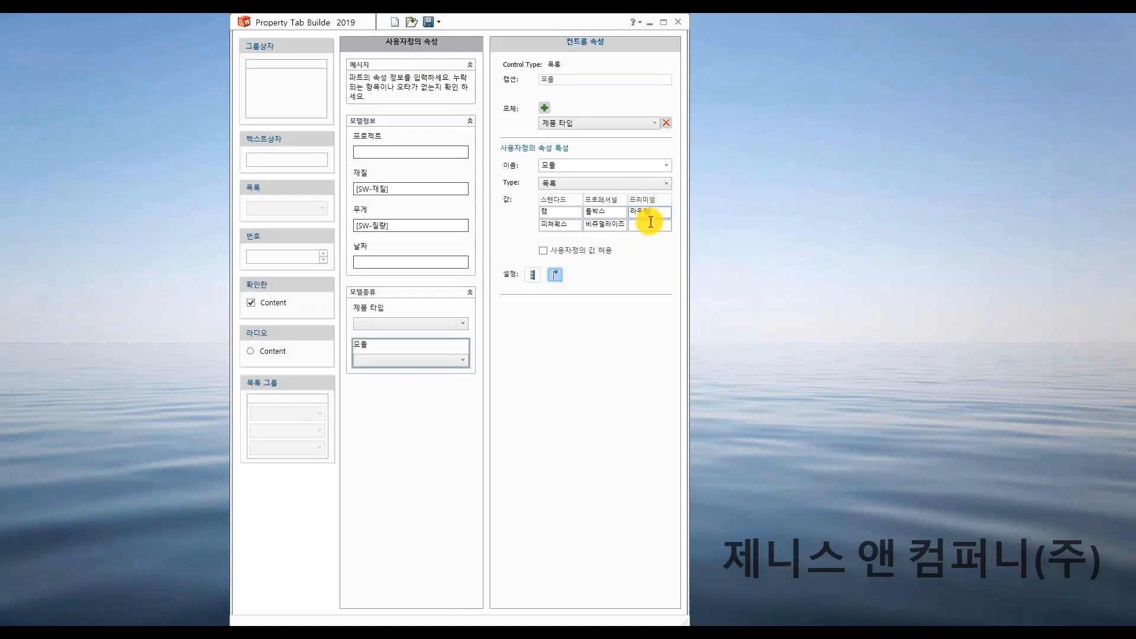
{"action": "left_click", "coordinate": [650, 223]}
{"action": "type", "text": "시뮬레이션"}
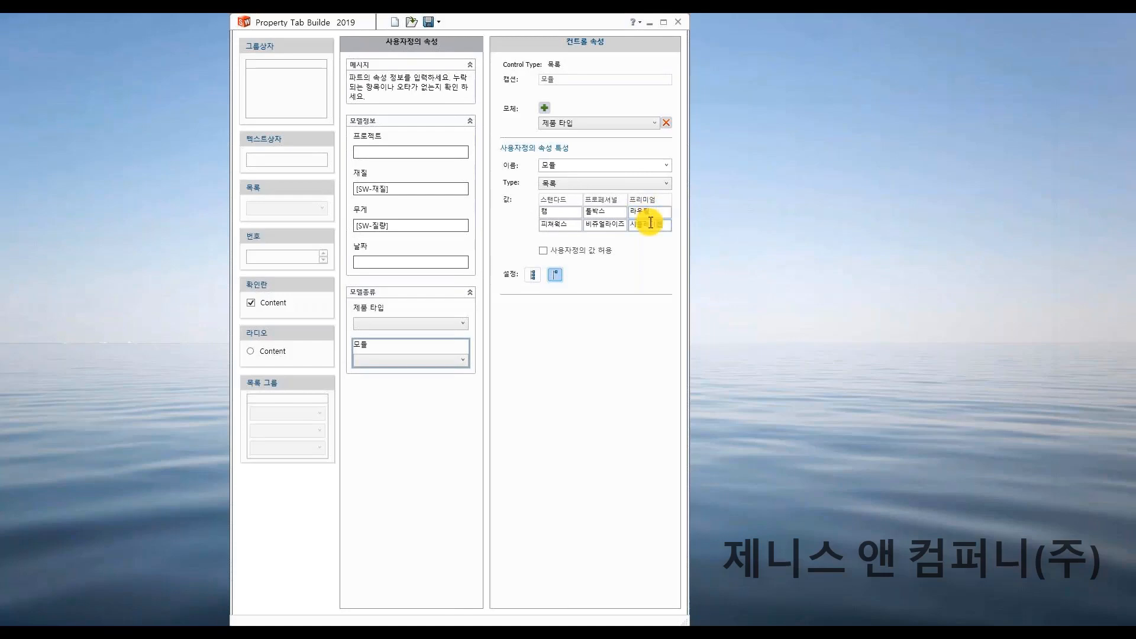
{"action": "left_click", "coordinate": [535, 274]}
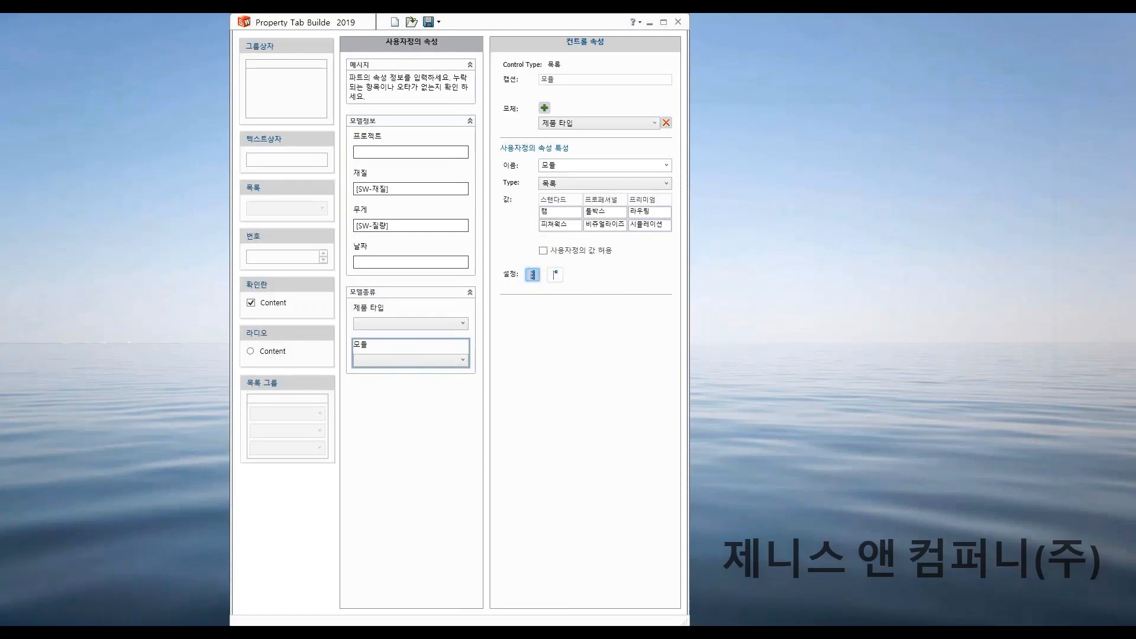
- Test the dependent lists by choosing 스텐다드, 프로페셔널 and 프리미엄 as 제품 타입 and viewing the matching 모듈 options
{"action": "left_click", "coordinate": [441, 323]}
{"action": "left_click", "coordinate": [436, 333]}
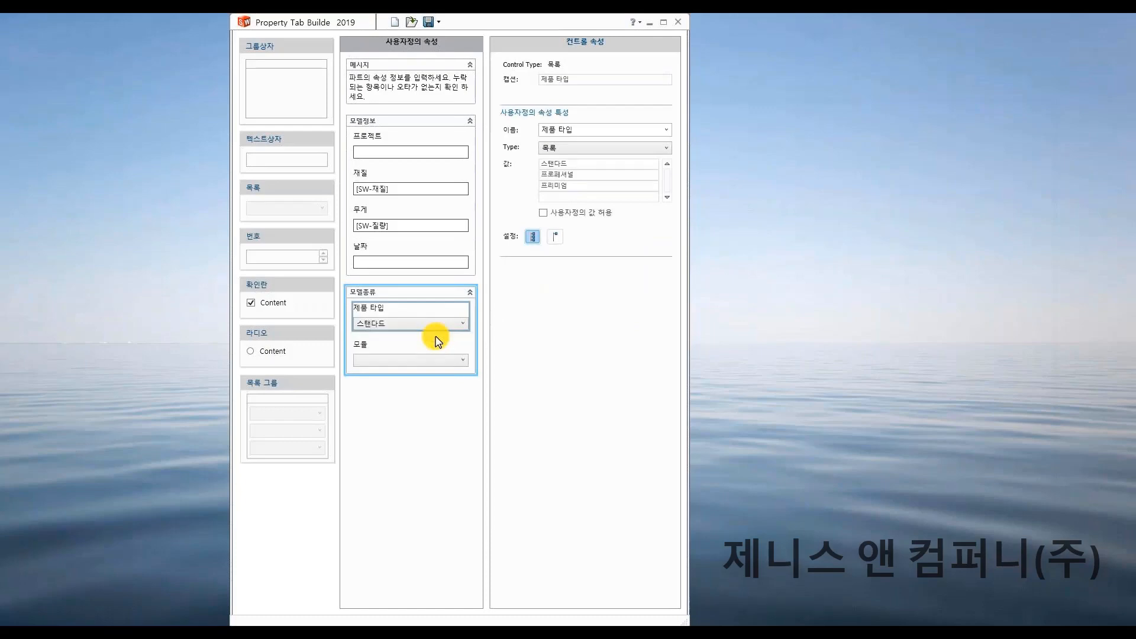
{"action": "left_click", "coordinate": [438, 342]}
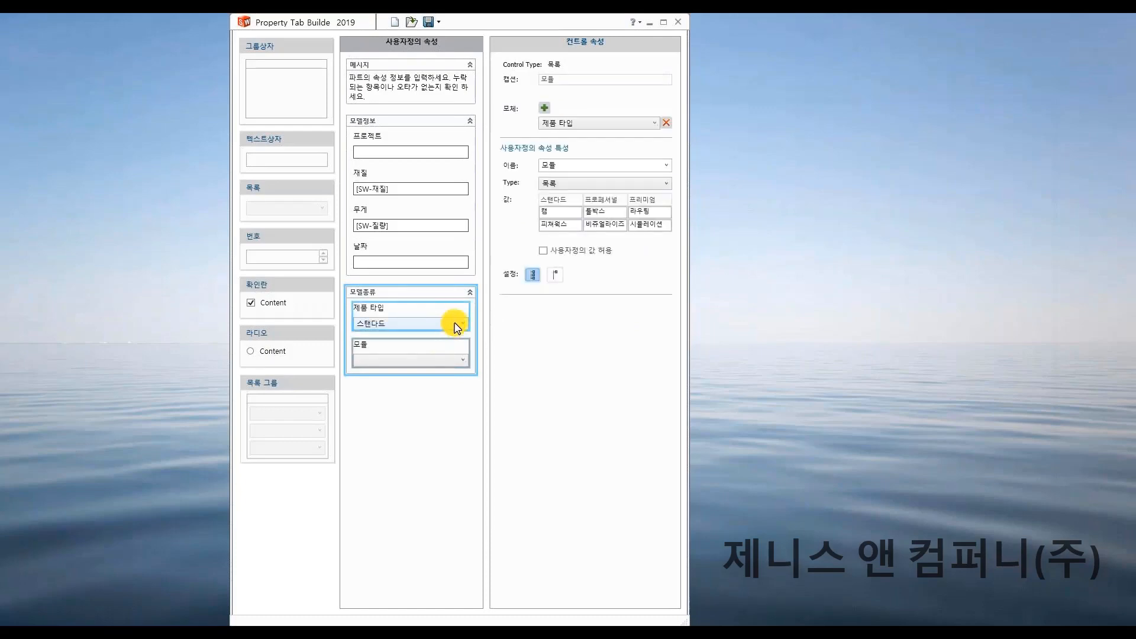
{"action": "left_click", "coordinate": [454, 323]}
{"action": "left_click", "coordinate": [445, 342]}
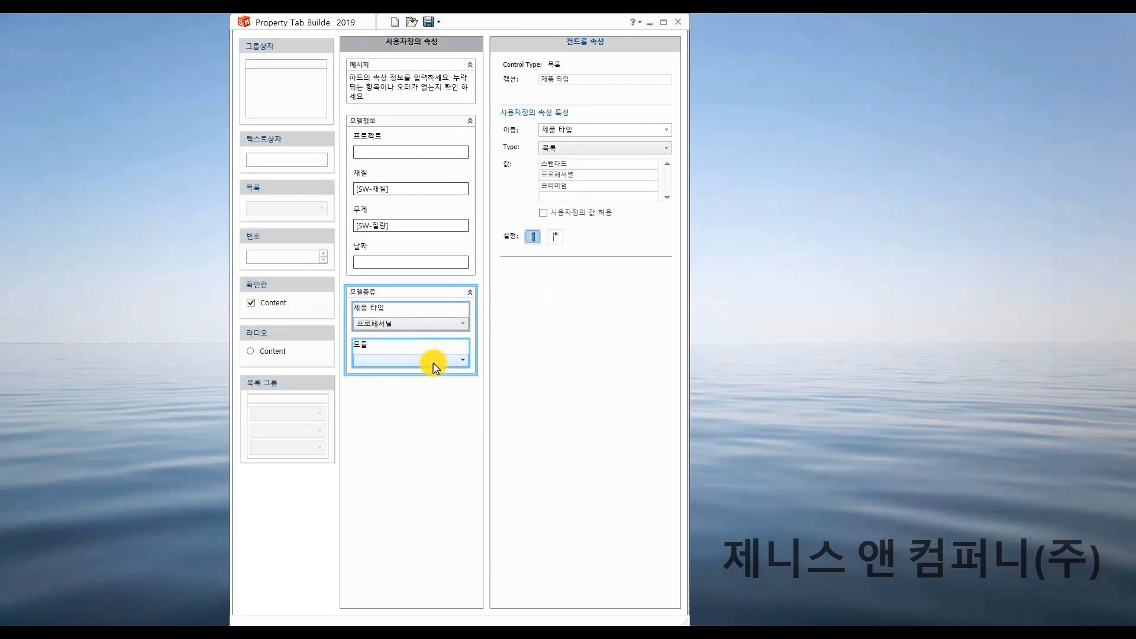
{"action": "left_click", "coordinate": [437, 365]}
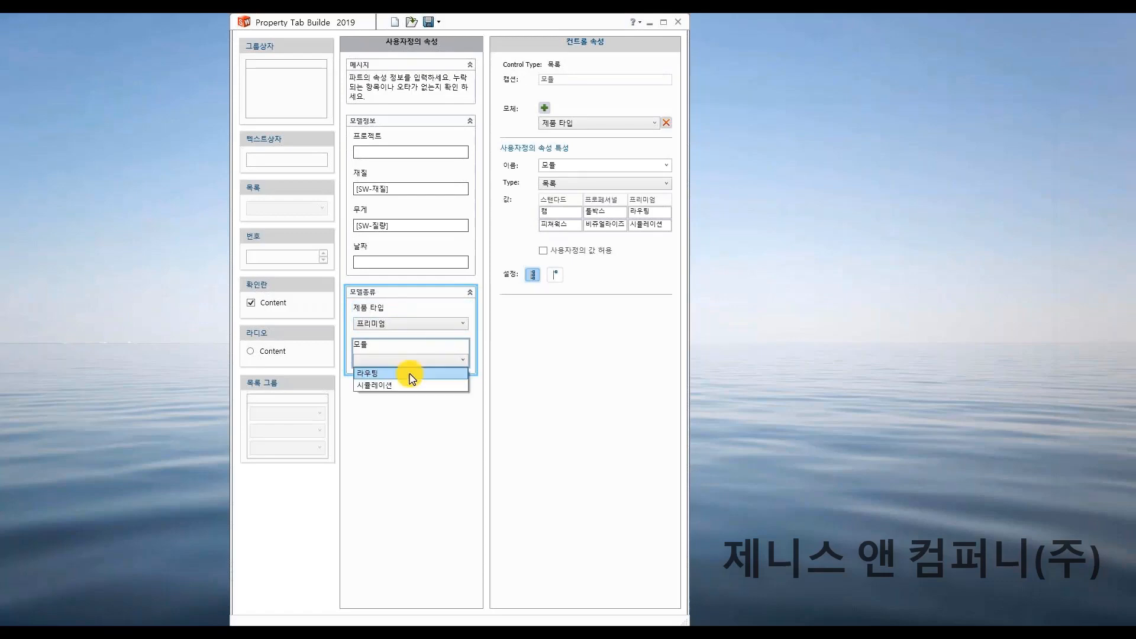
{"action": "left_click", "coordinate": [558, 363]}
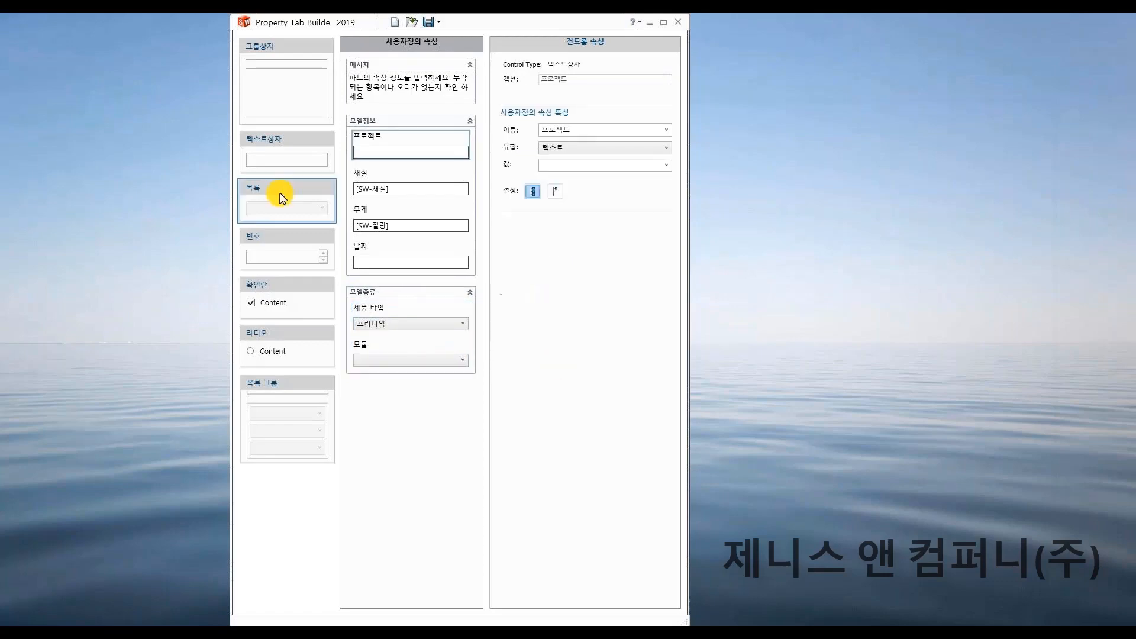
- Add a list below 날짜 in the 모델정보 group and set its caption and custom property name to 후처리
{"action": "left_click_drag", "start_coordinate": [280, 197], "coordinate": [432, 299]}
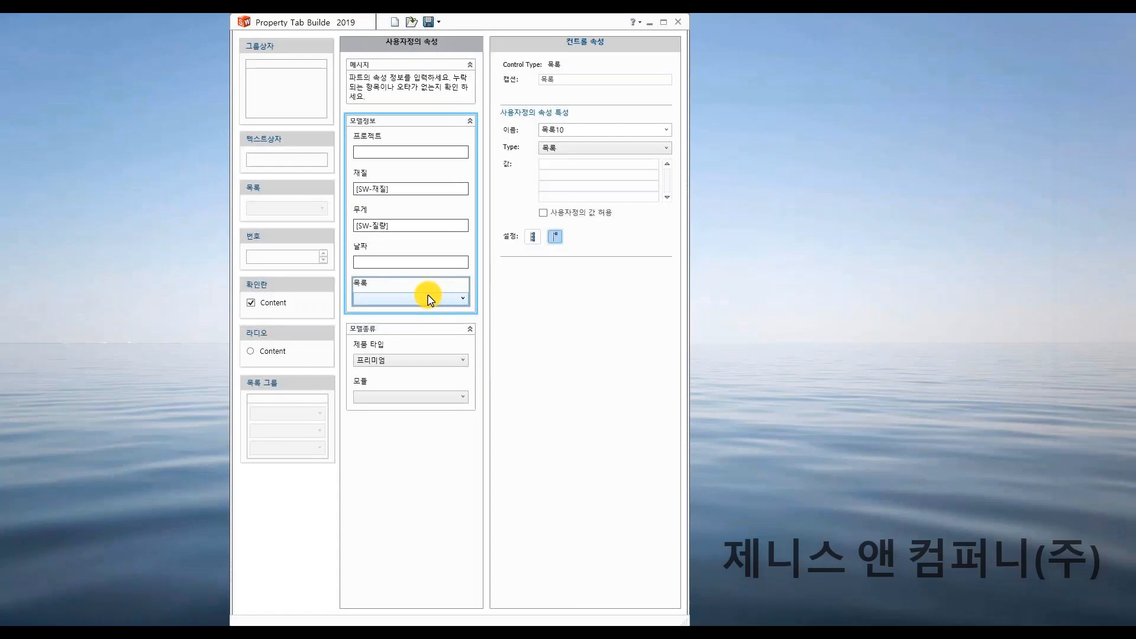
{"action": "left_click_drag", "start_coordinate": [557, 80], "coordinate": [497, 94]}
{"action": "type", "text": "후처리"}
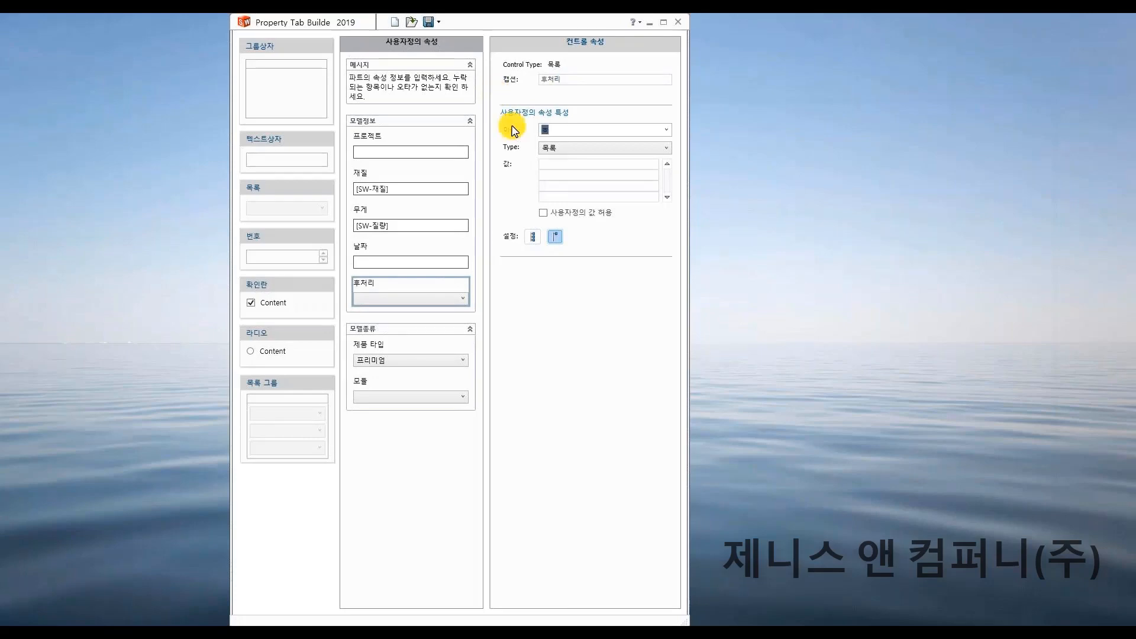
- Change the 후처리 list's type to 텍스트 파일 and link it to the file 후처리.txt
{"action": "left_click", "coordinate": [604, 148]}
{"action": "left_click", "coordinate": [600, 168]}
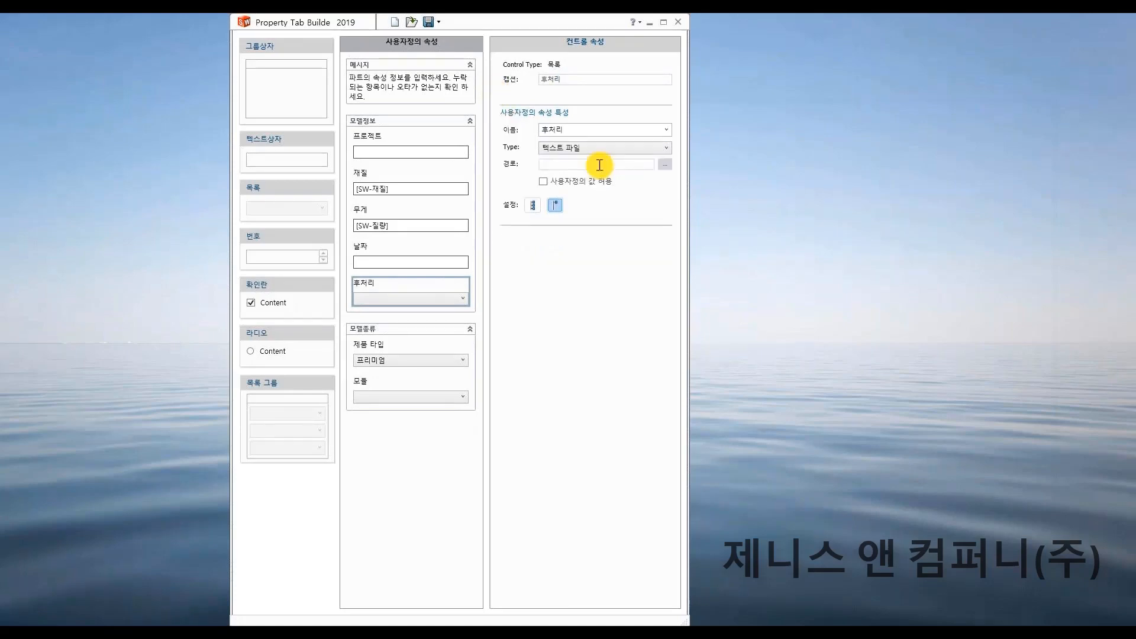
{"action": "left_click", "coordinate": [673, 166]}
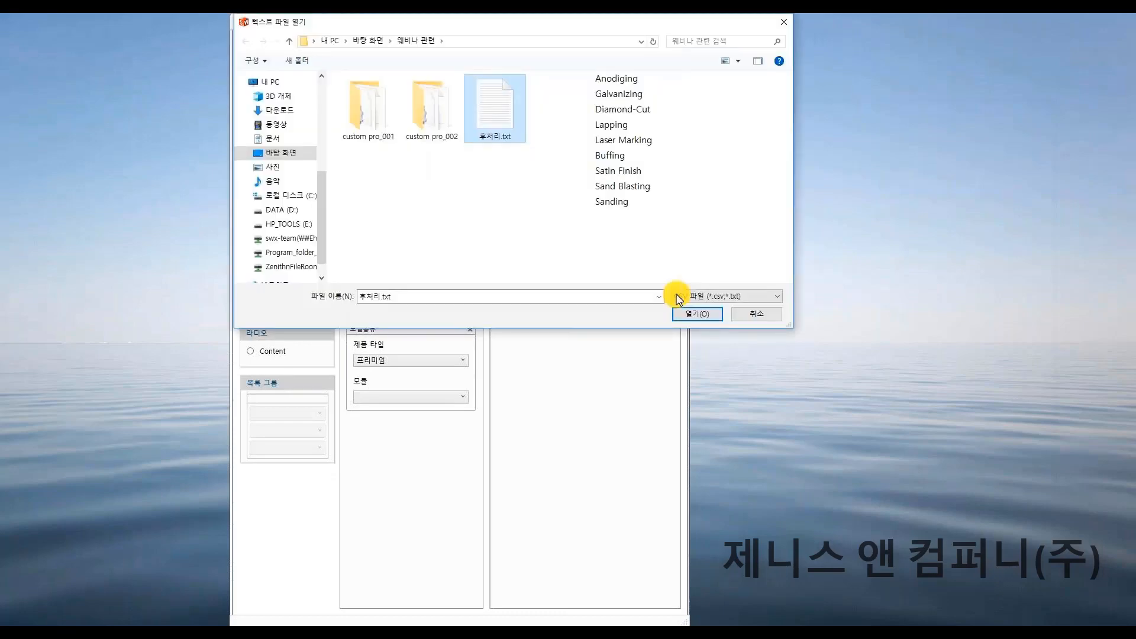
{"action": "left_click", "coordinate": [682, 312]}
- Switch the 후처리 list's configuration scope to custom and preview its selectable options in the form
{"action": "left_click", "coordinate": [535, 206]}
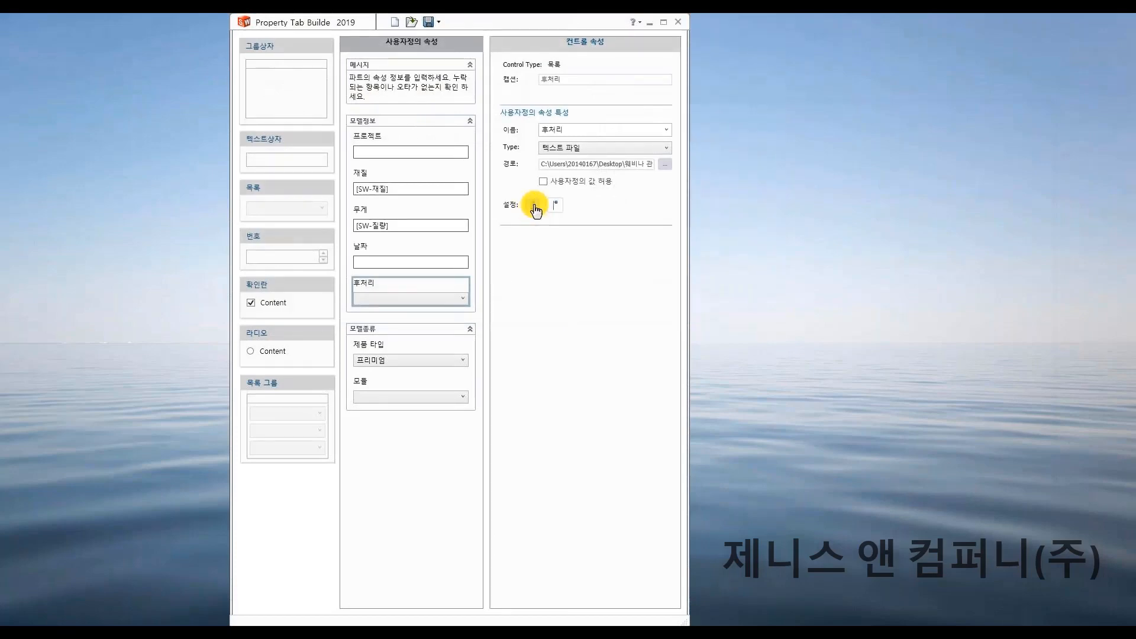
{"action": "left_click", "coordinate": [414, 298]}
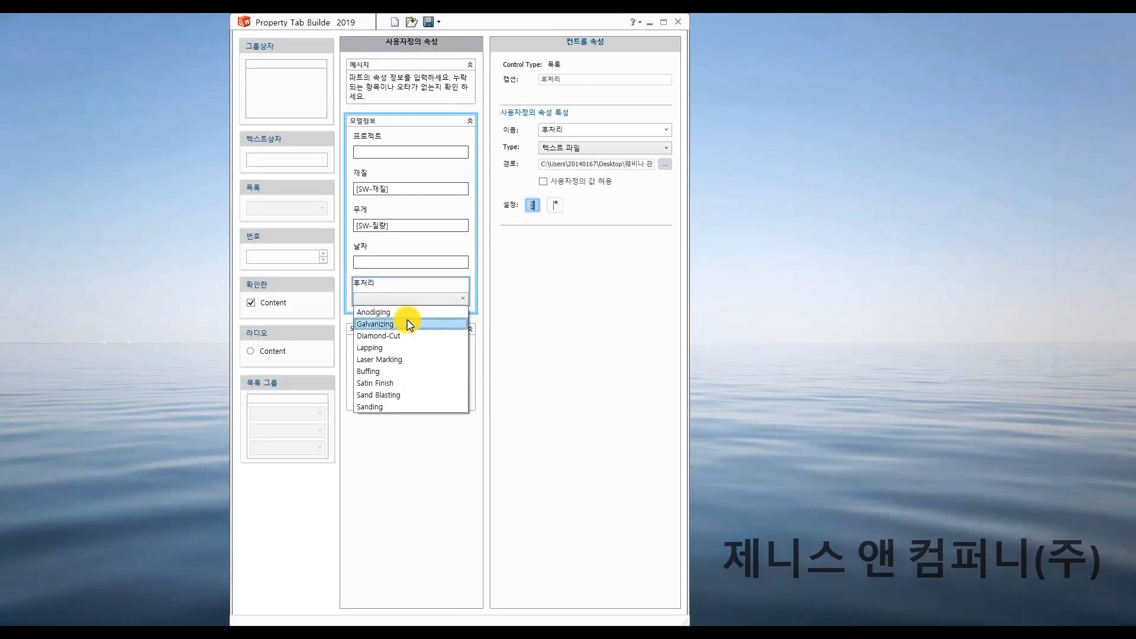
{"action": "left_click", "coordinate": [559, 303]}
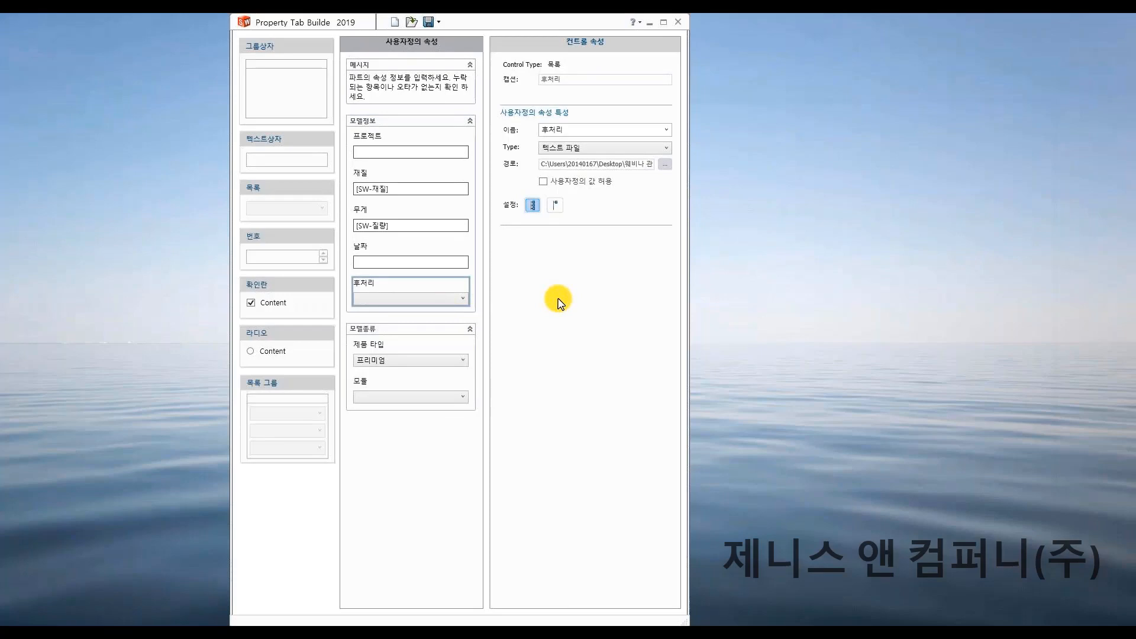
- Change the 후처리 list's type to Excel 파일 and link it to the workbook 속성탭빌더 목록 그룹.xlsx
{"action": "left_click", "coordinate": [601, 148]}
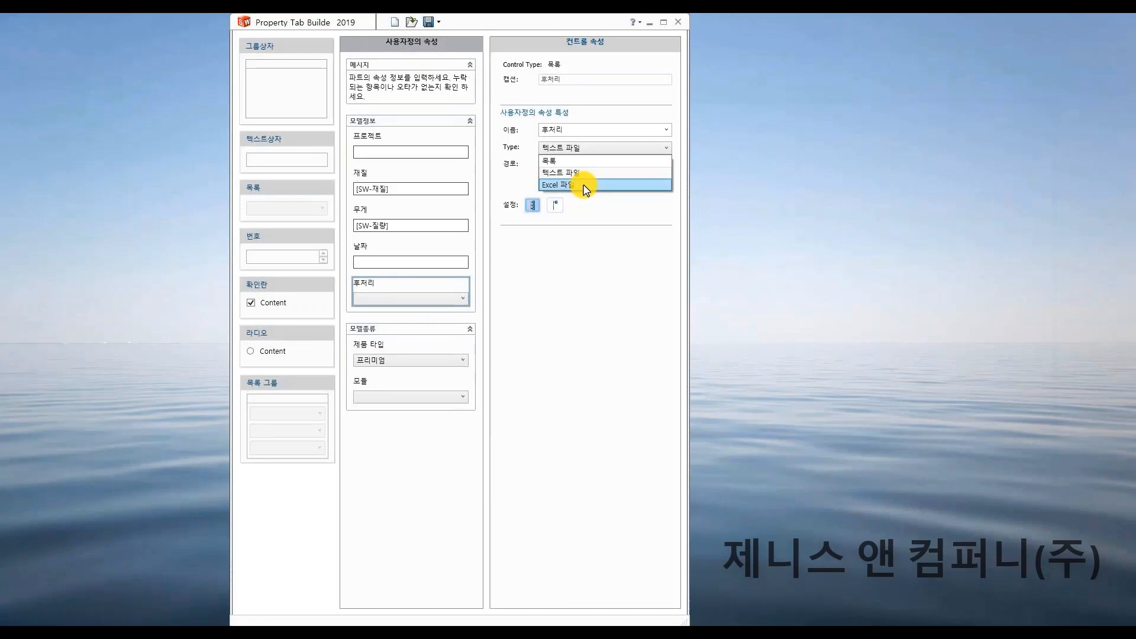
{"action": "left_click", "coordinate": [586, 186]}
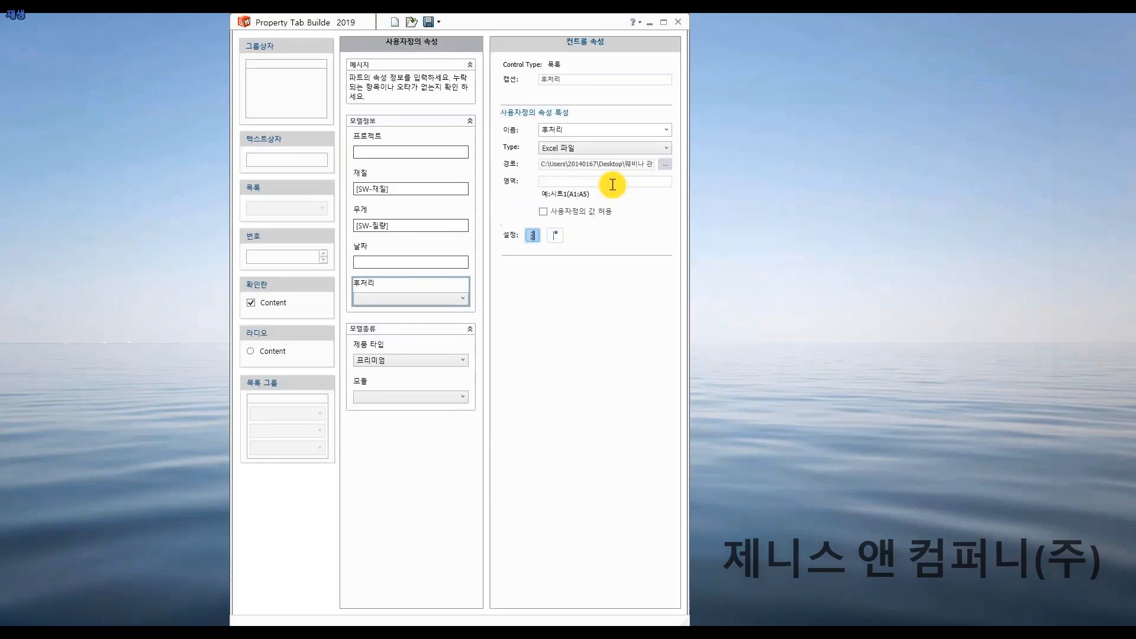
{"action": "left_click", "coordinate": [665, 171]}
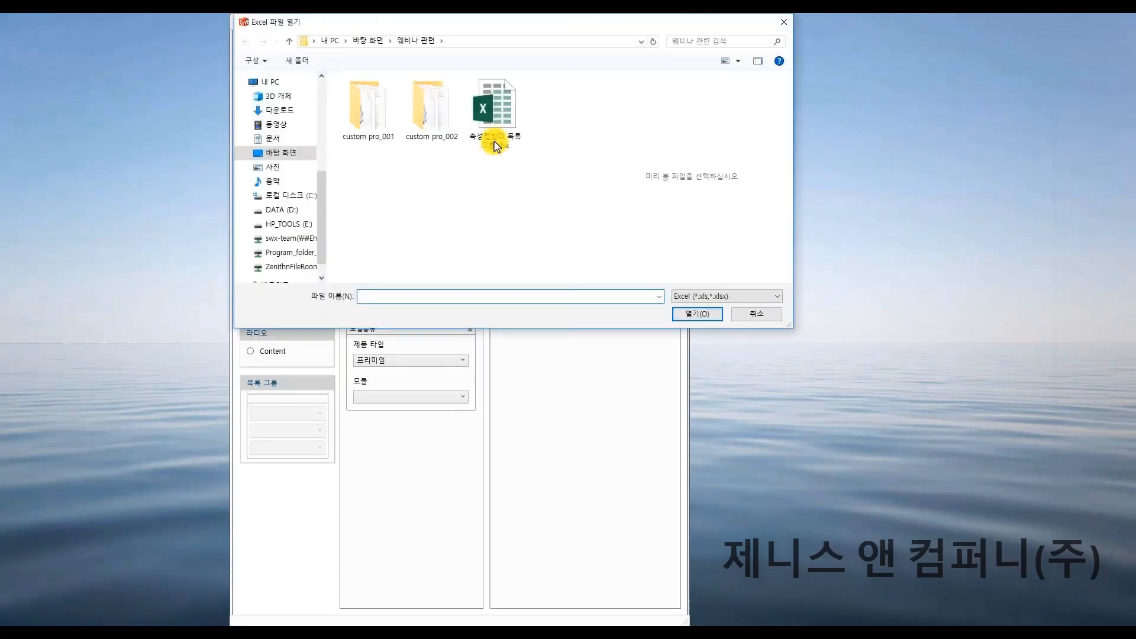
{"action": "left_click", "coordinate": [495, 146]}
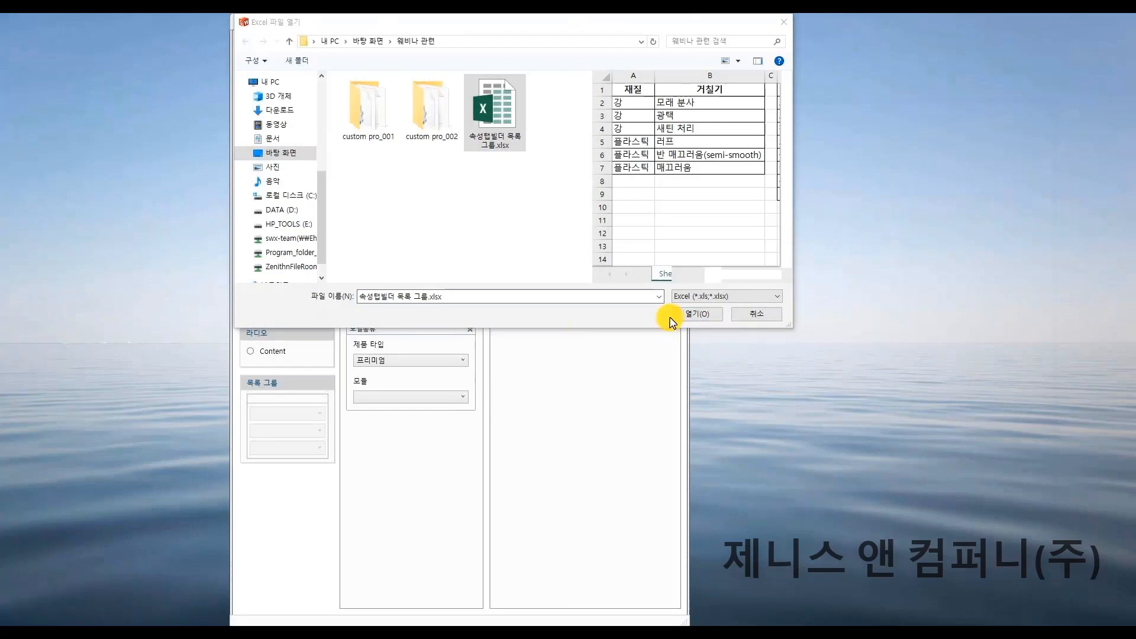
{"action": "left_click", "coordinate": [694, 316]}
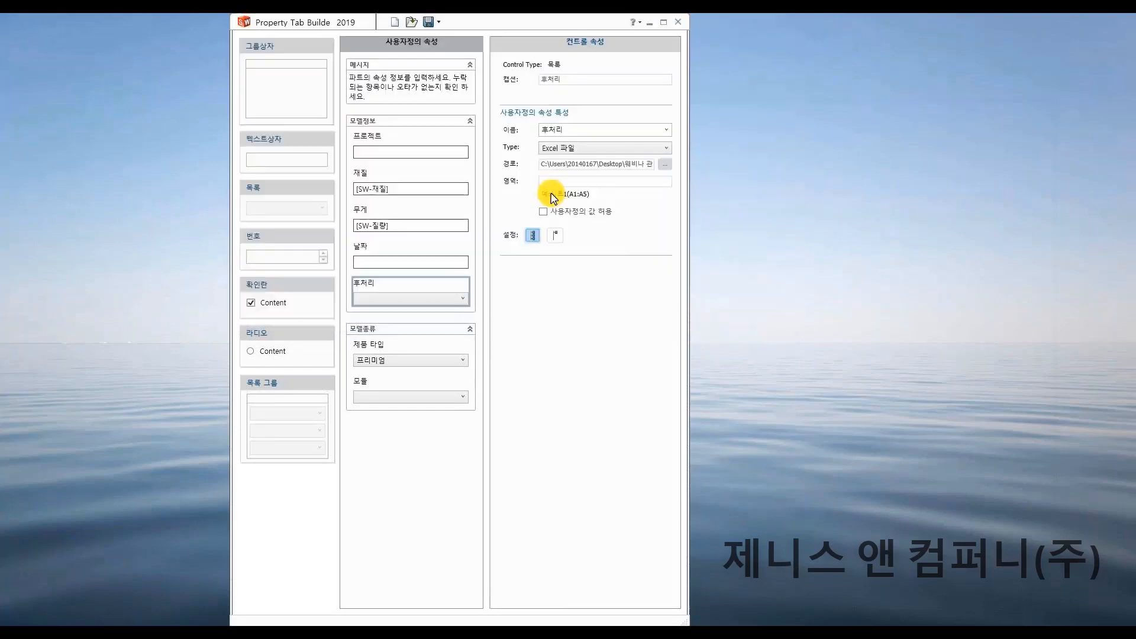
- Check the 후처리 column's cells in the Excel workbook, and set the 후처리 list's range to 시트1(D2:D9), previewing its options
{"action": "left_click", "coordinate": [559, 182]}
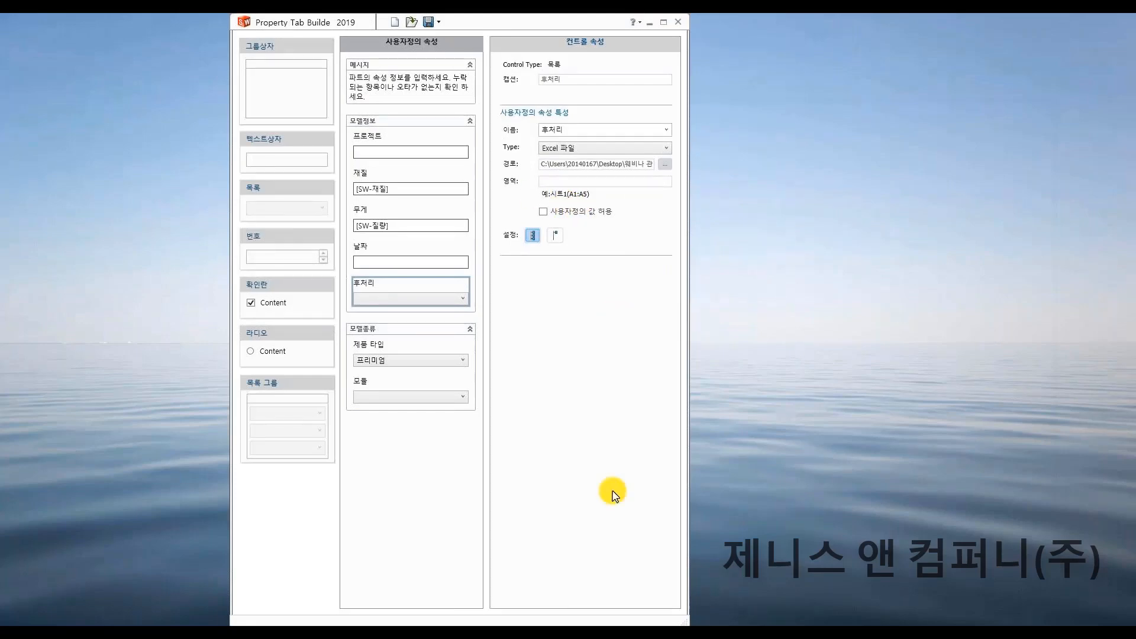
{"action": "key", "text": "alt+Tab"}
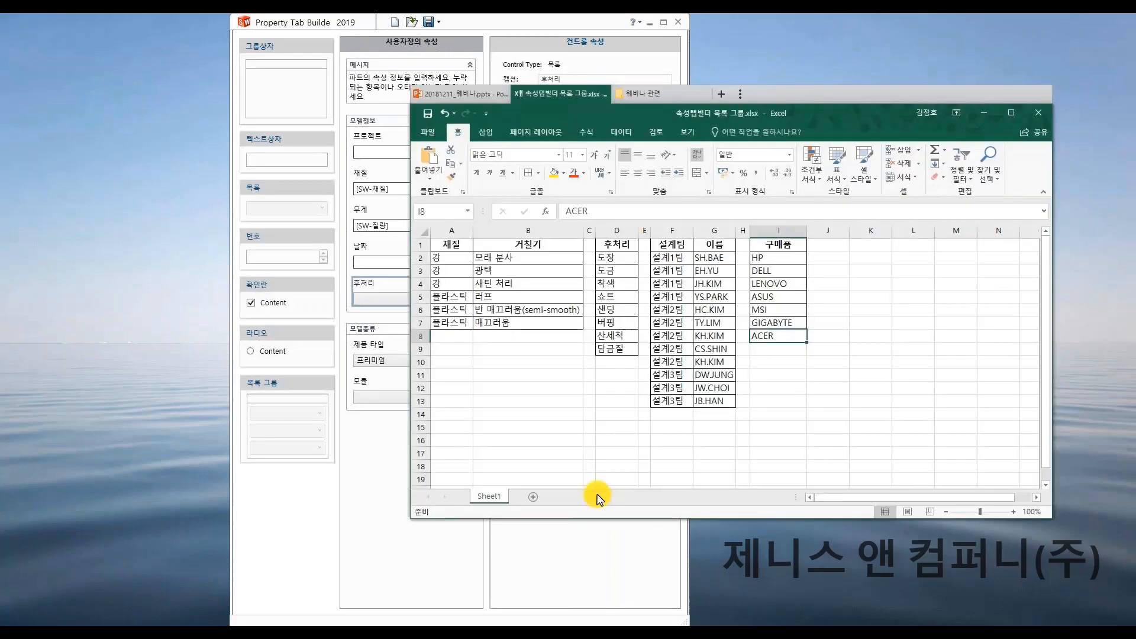
{"action": "left_click", "coordinate": [622, 256]}
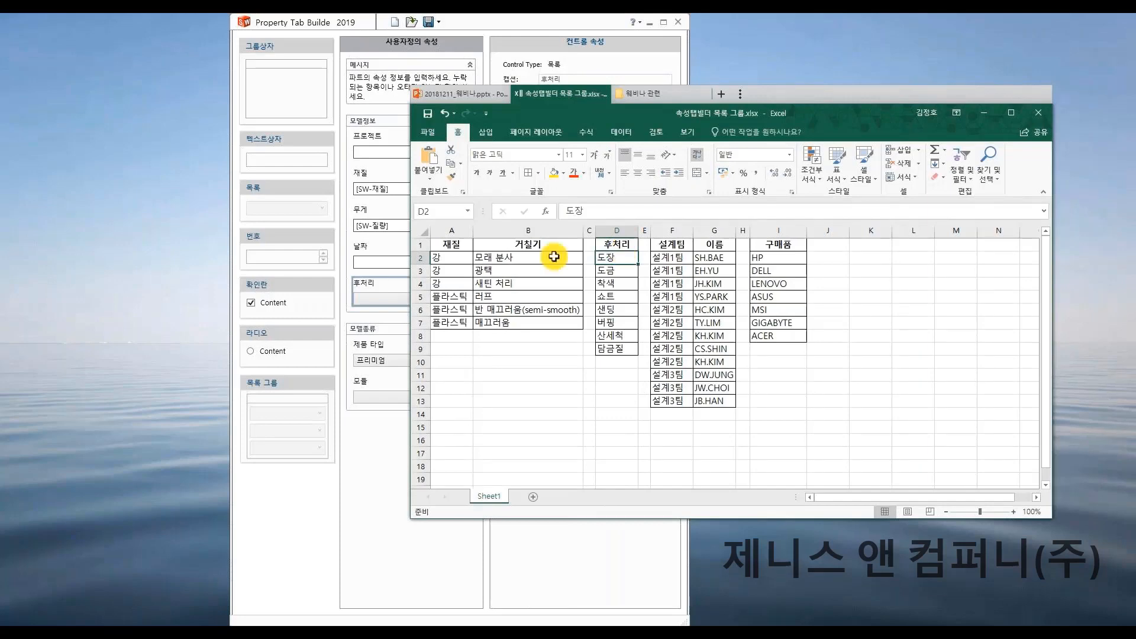
{"action": "key", "text": "ctrl+Down"}
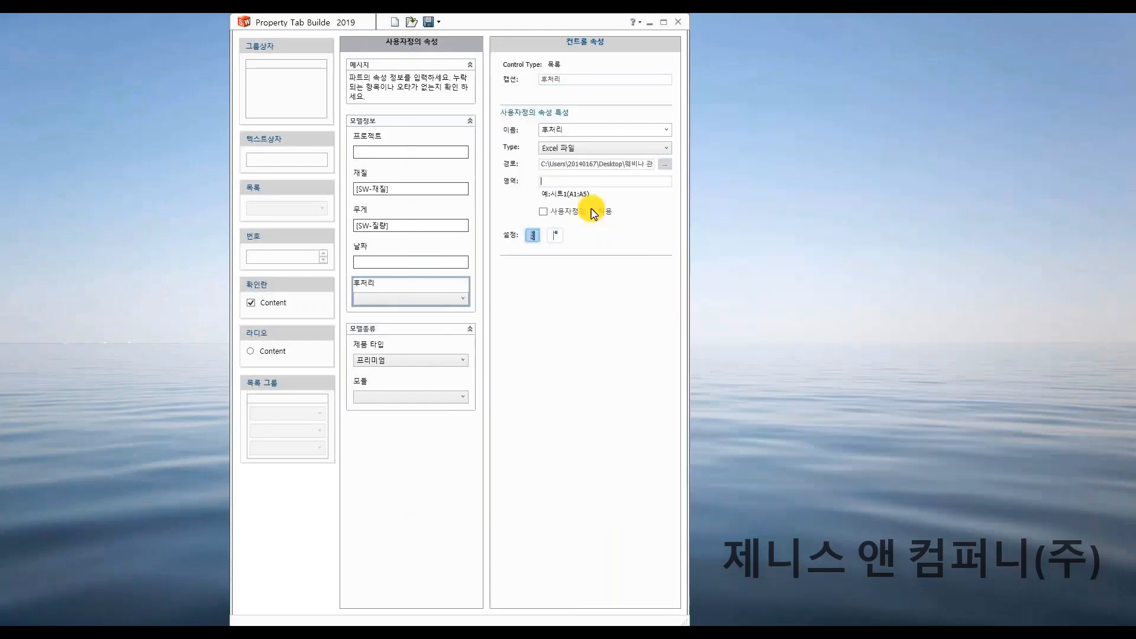
{"action": "type", "text": "시트1(D"}
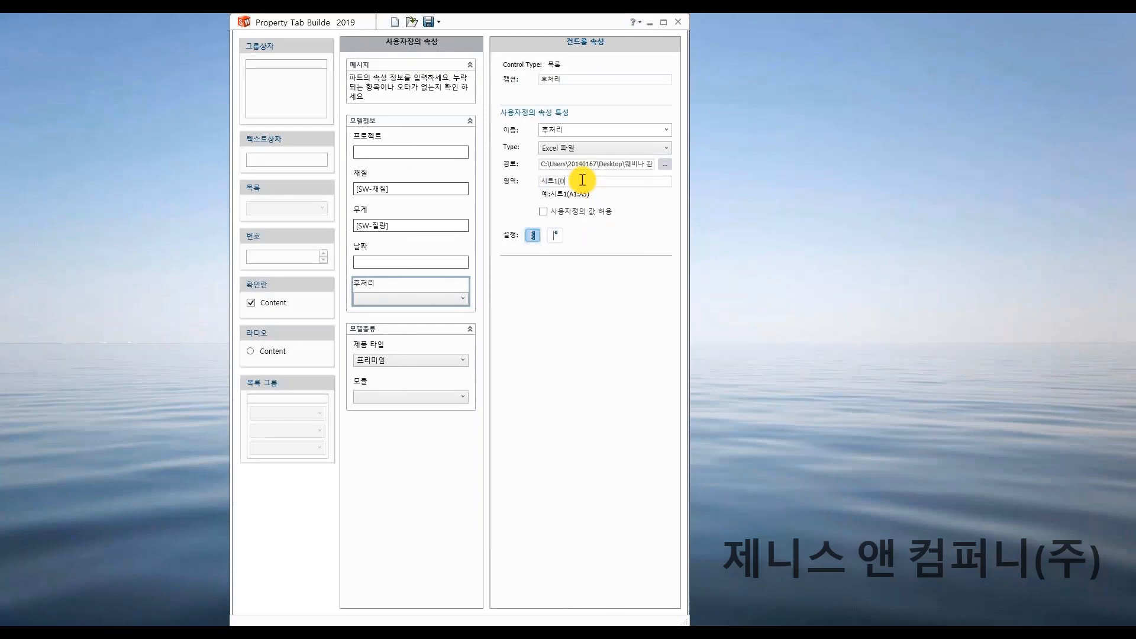
{"action": "type", "text": "2:D"}
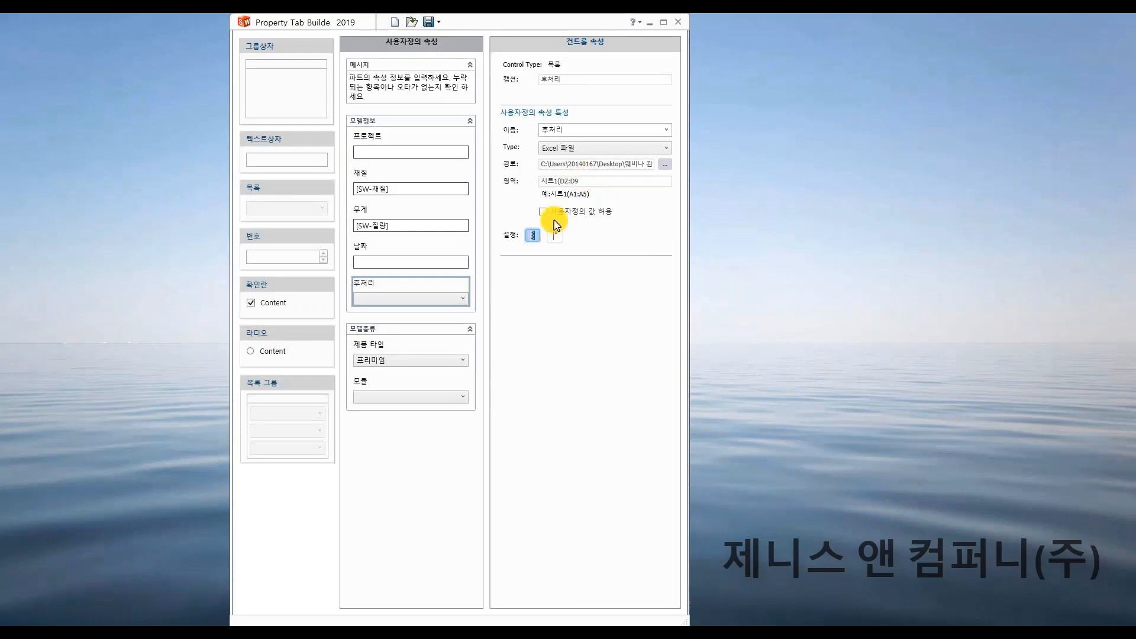
{"action": "type", "text": "9)"}
{"action": "left_click", "coordinate": [407, 299]}
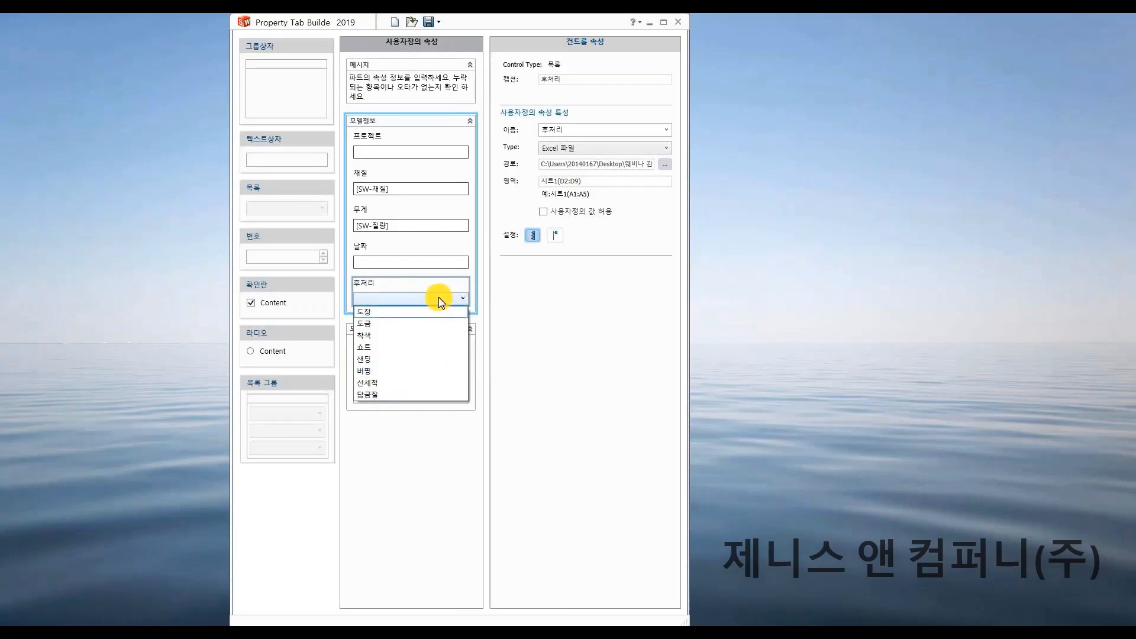
- Add a list group between the 모델정보 and 모델종류 groups and caption it 설계자
{"action": "left_click", "coordinate": [563, 302]}
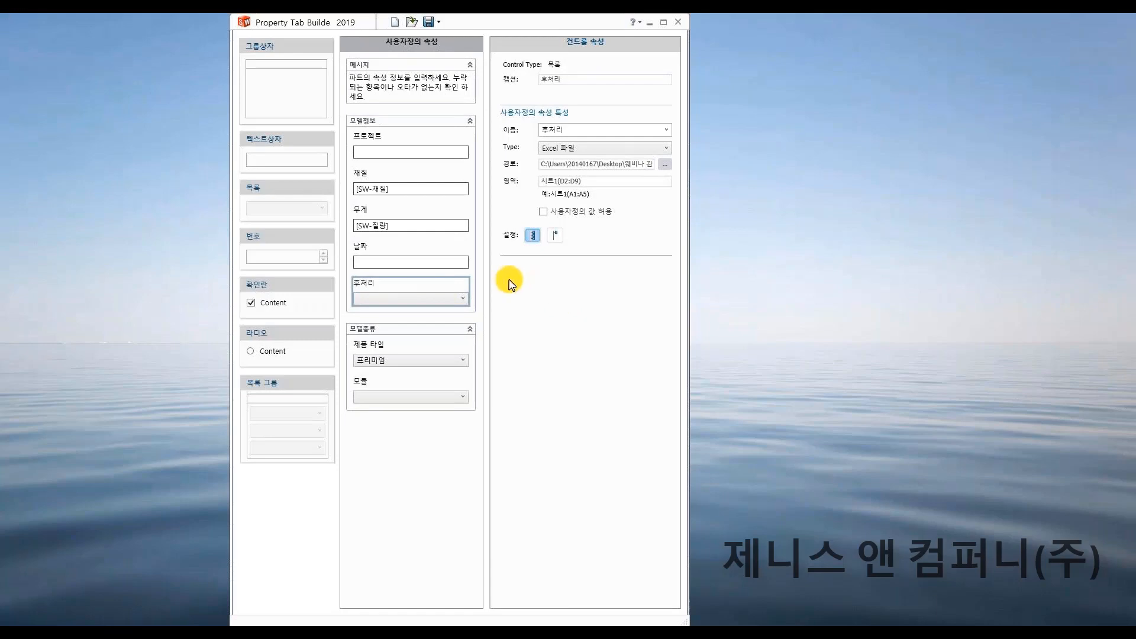
{"action": "left_click", "coordinate": [418, 434]}
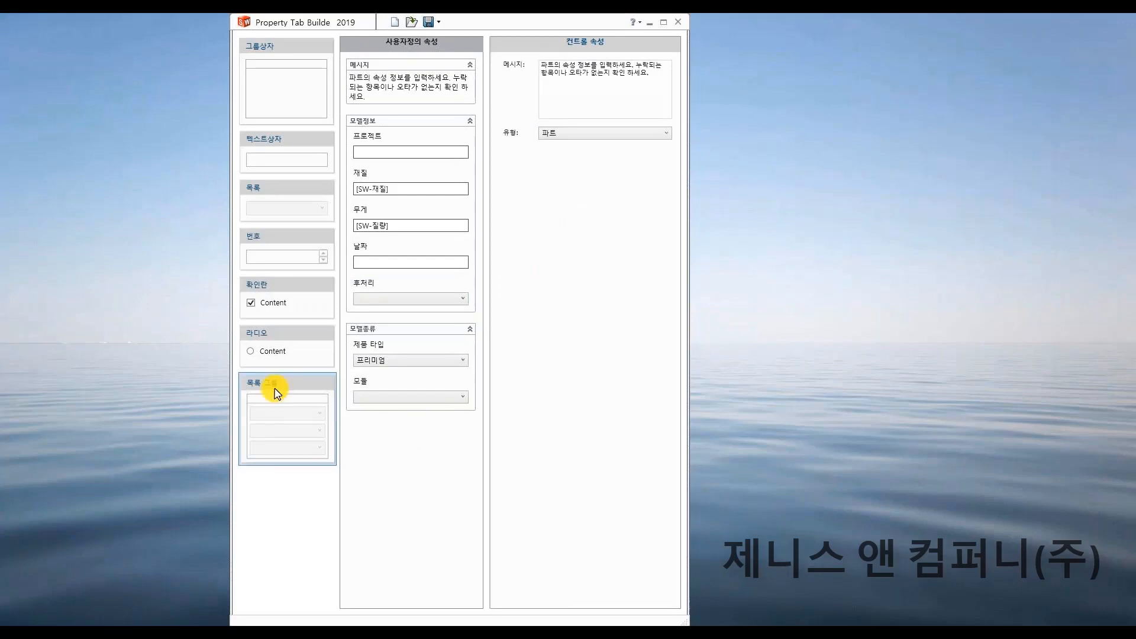
{"action": "left_click_drag", "start_coordinate": [276, 393], "coordinate": [440, 333]}
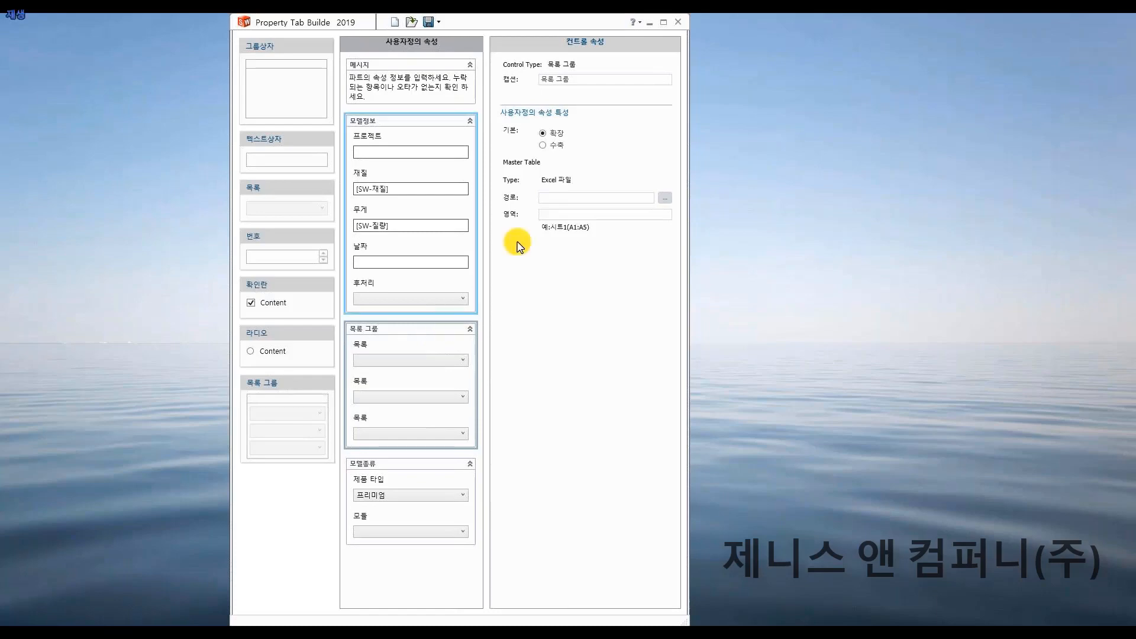
{"action": "left_click_drag", "start_coordinate": [572, 81], "coordinate": [491, 100]}
{"action": "type", "text": "ㅅ"}
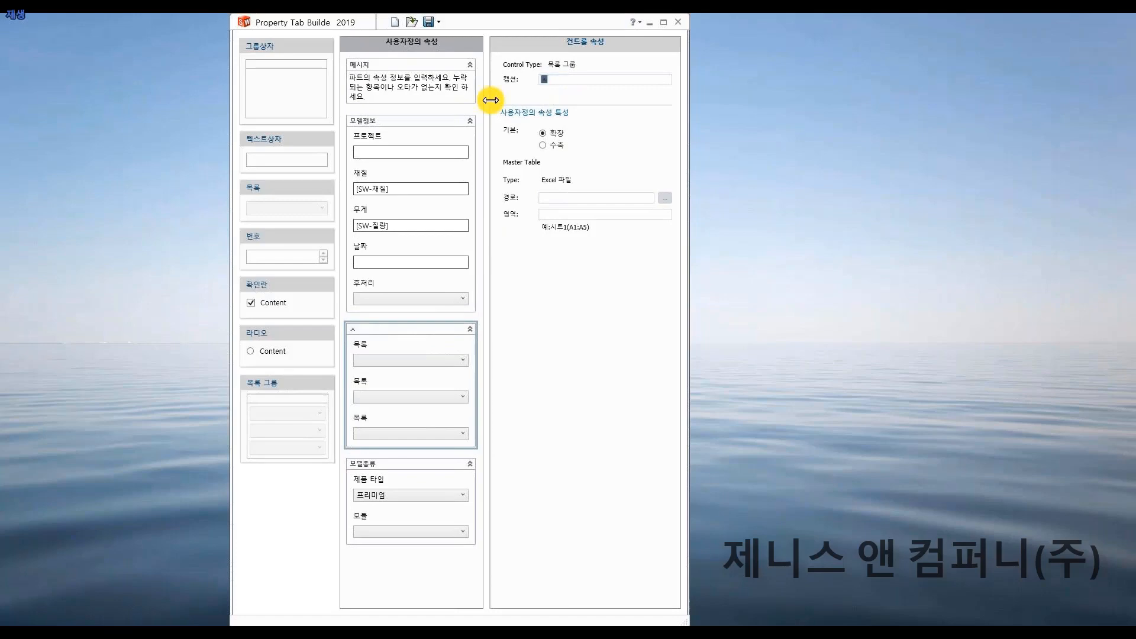
{"action": "type", "text": "설계자"}
- Caption the first two lists in the 설계자 group 설계팀 and 이름, and delete the third list
{"action": "left_click", "coordinate": [402, 355]}
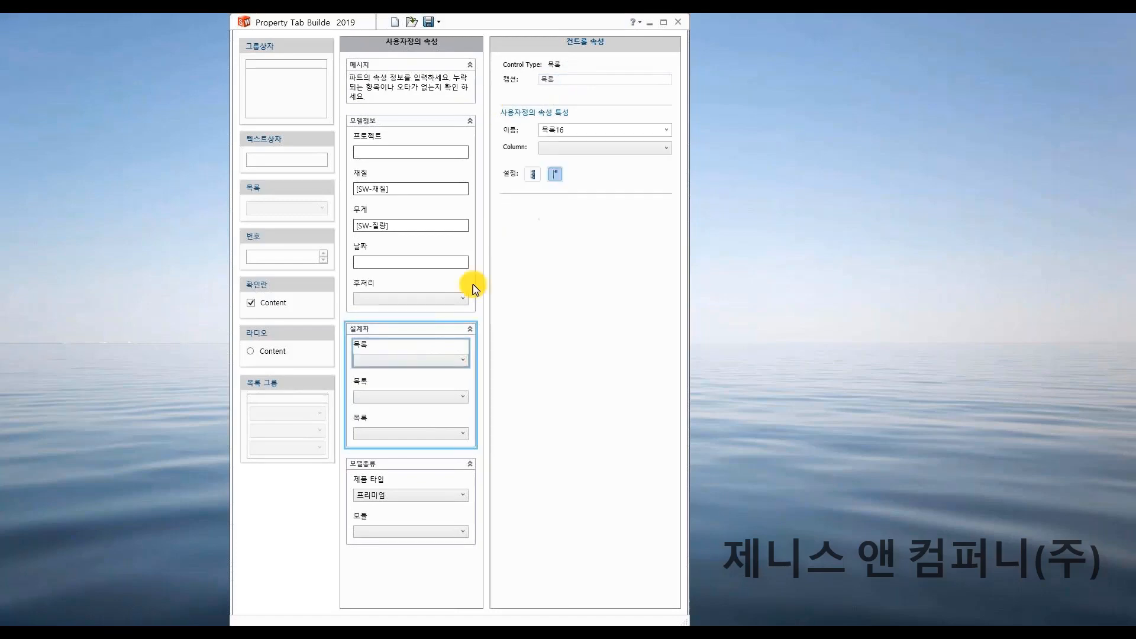
{"action": "double_click", "coordinate": [534, 81]}
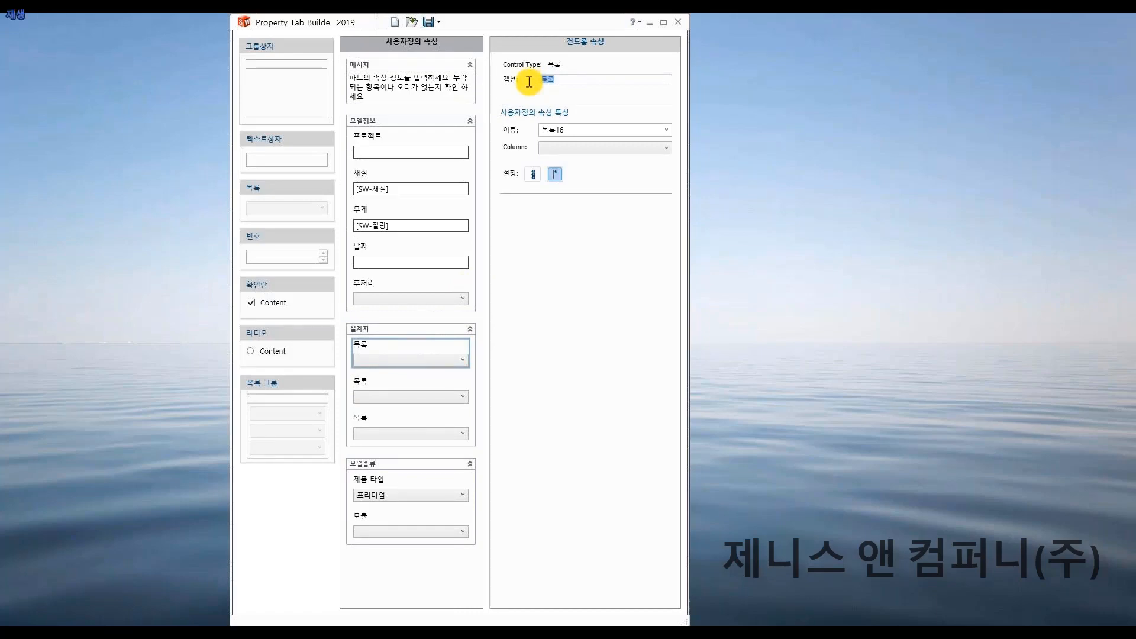
{"action": "type", "text": "설계팀"}
{"action": "left_click", "coordinate": [391, 389]}
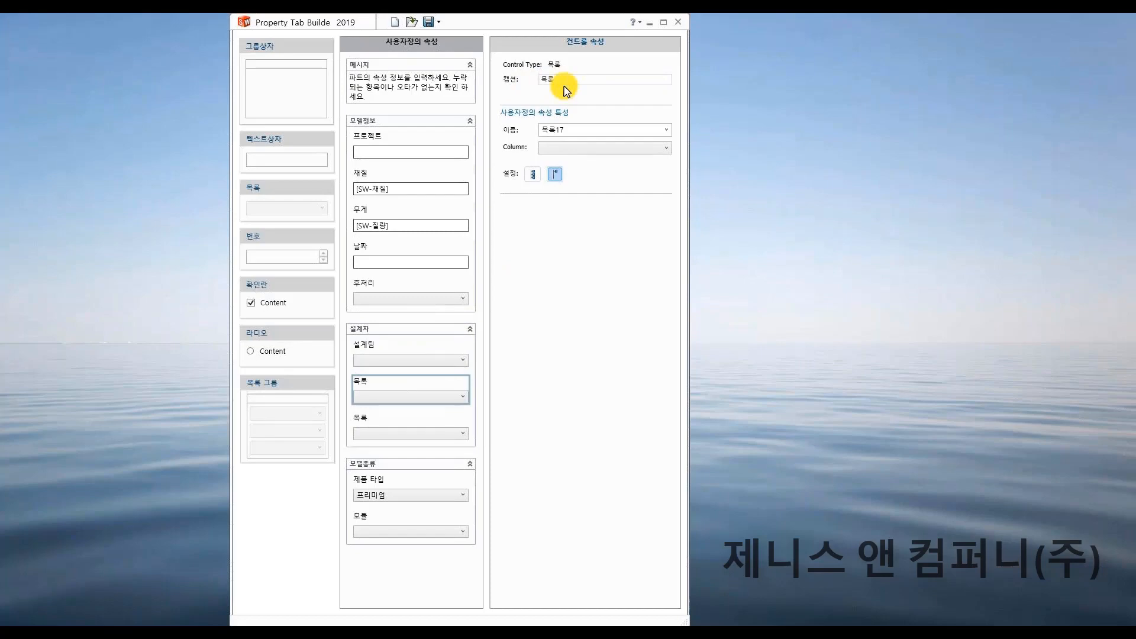
{"action": "type", "text": "이름"}
{"action": "left_click", "coordinate": [406, 423]}
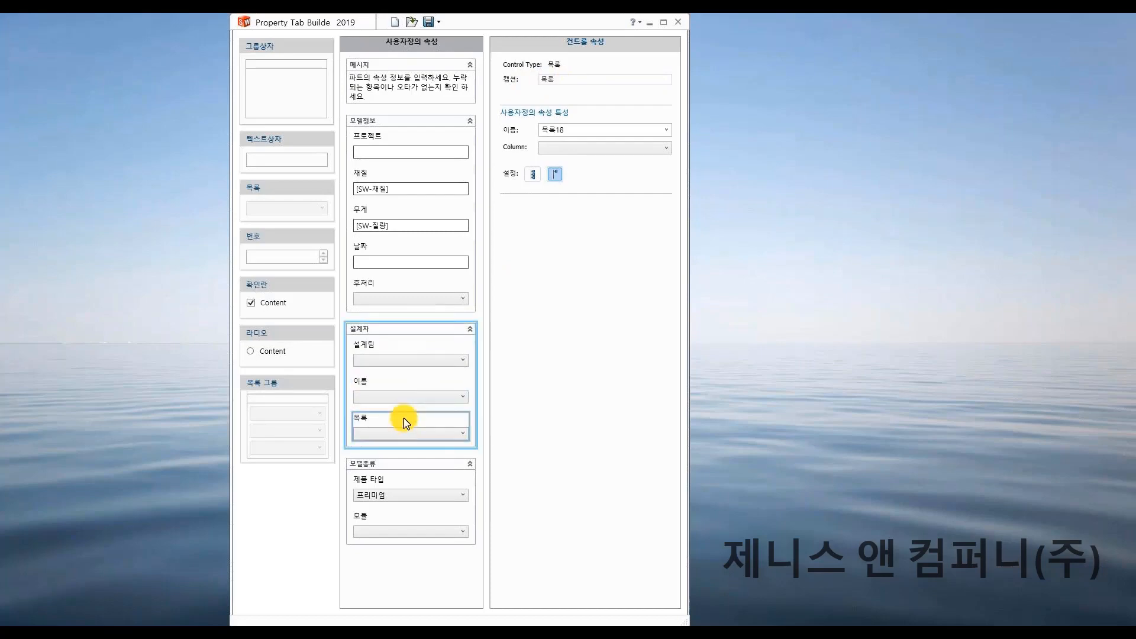
{"action": "key", "text": "Delete"}
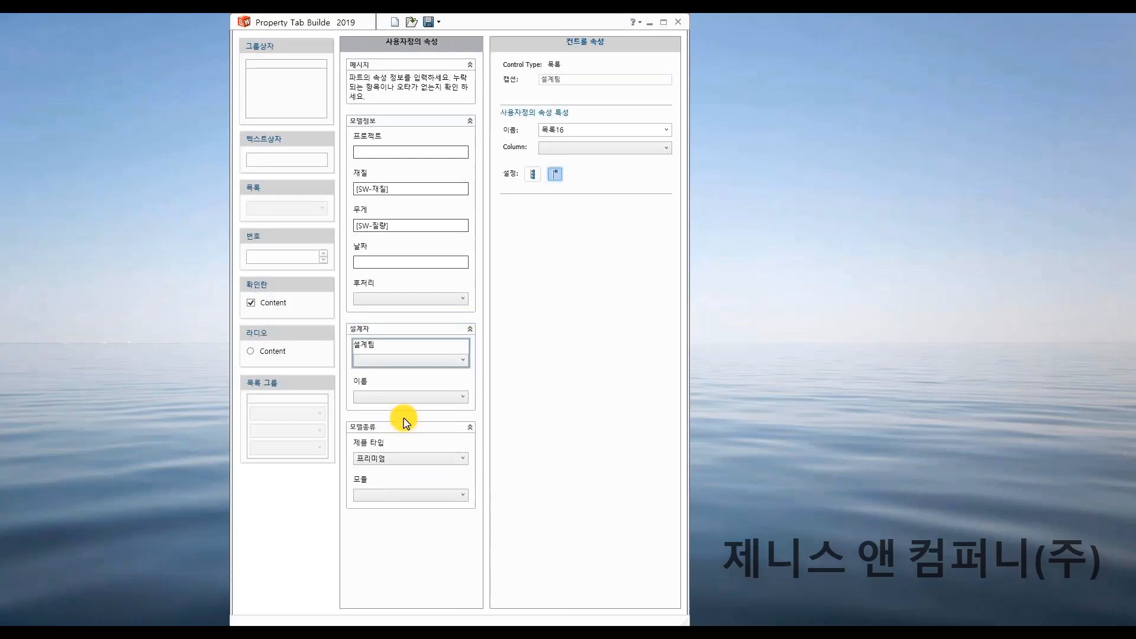
- Link the 설계자 list group's master table to the Excel workbook 속성탭빌더 목록 그룹.xlsx
{"action": "left_click", "coordinate": [395, 330]}
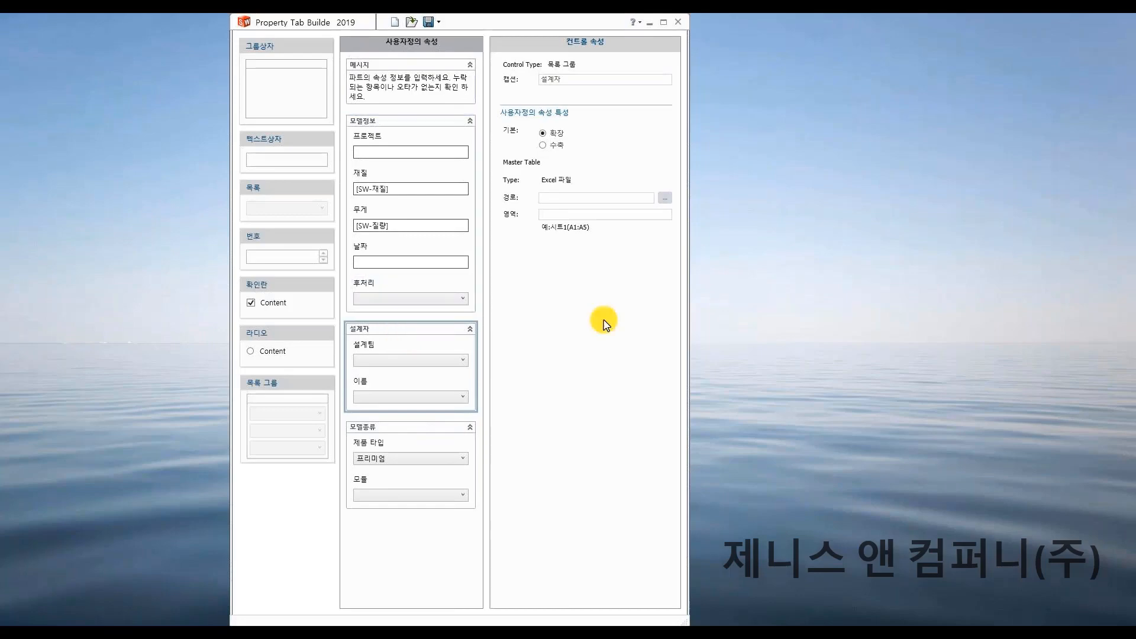
{"action": "left_click", "coordinate": [663, 198]}
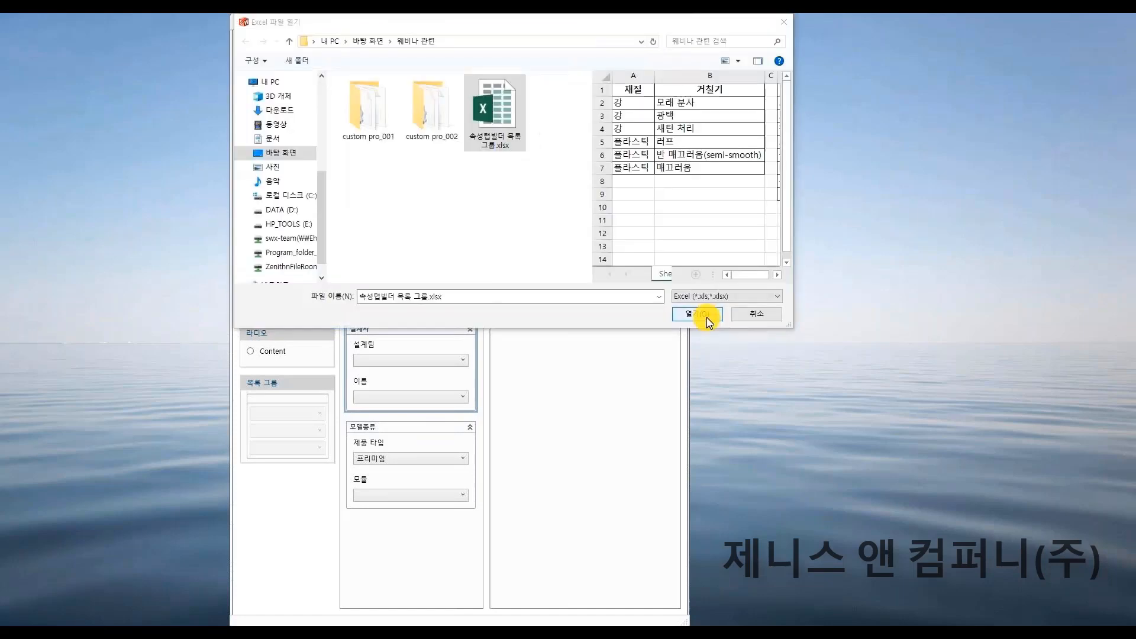
{"action": "left_click", "coordinate": [707, 318]}
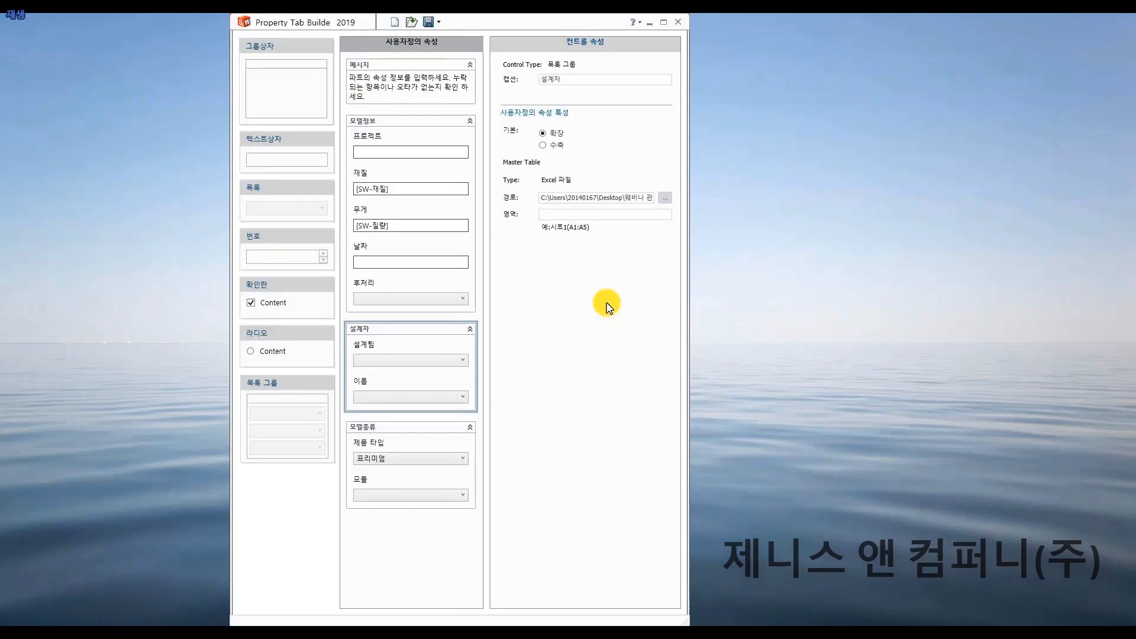
- Check the 설계팀 and 이름 cells in the Excel workbook, and set the 설계자 group's range to 시트1(F2:G13)
{"action": "left_click", "coordinate": [574, 214]}
{"action": "key", "text": "alt+Tab"}
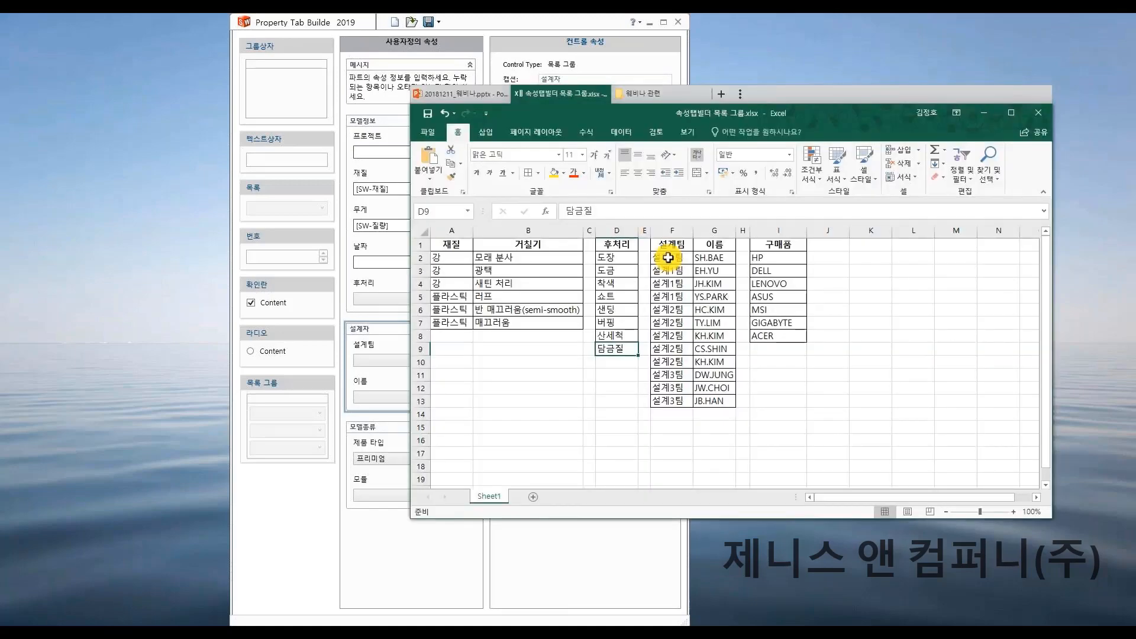
{"action": "left_click", "coordinate": [669, 258]}
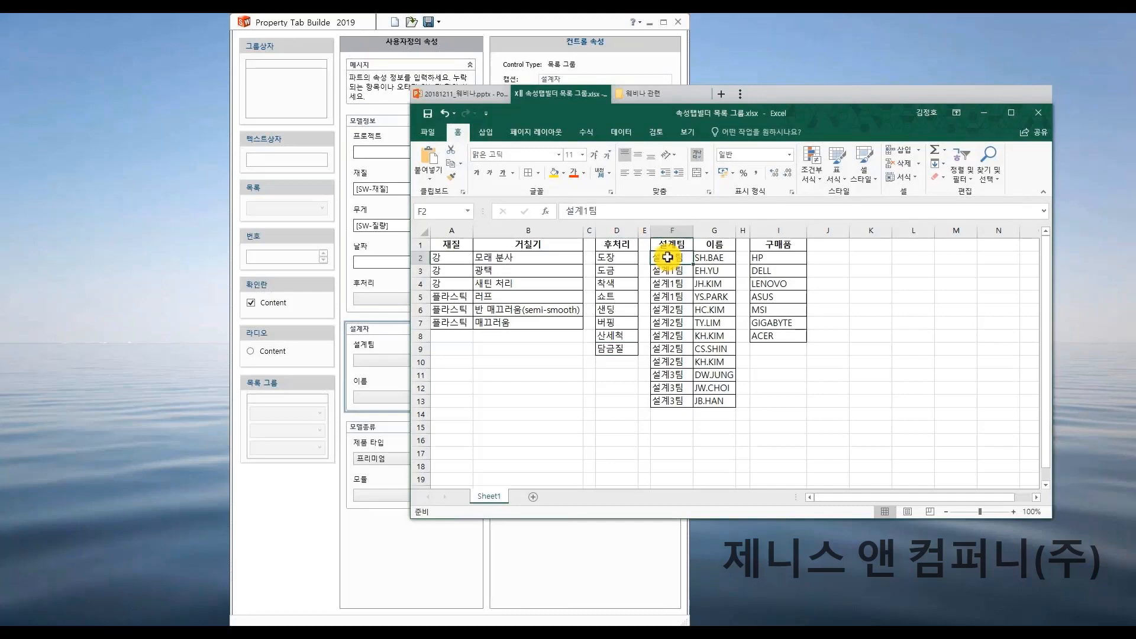
{"action": "left_click", "coordinate": [720, 403]}
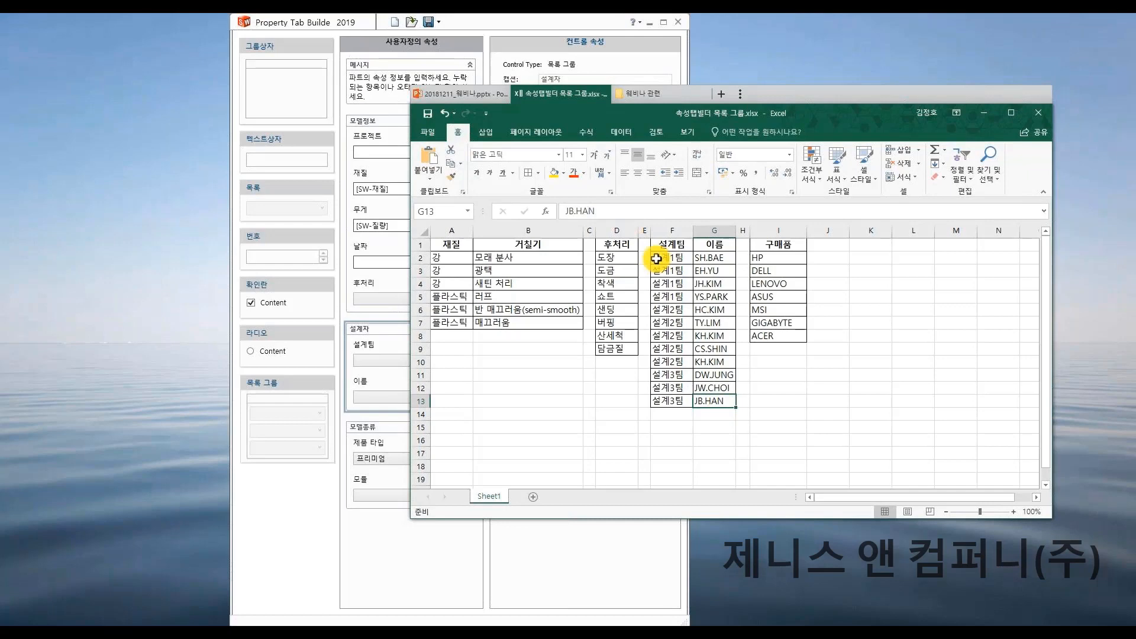
{"action": "left_click_drag", "start_coordinate": [656, 258], "coordinate": [718, 402]}
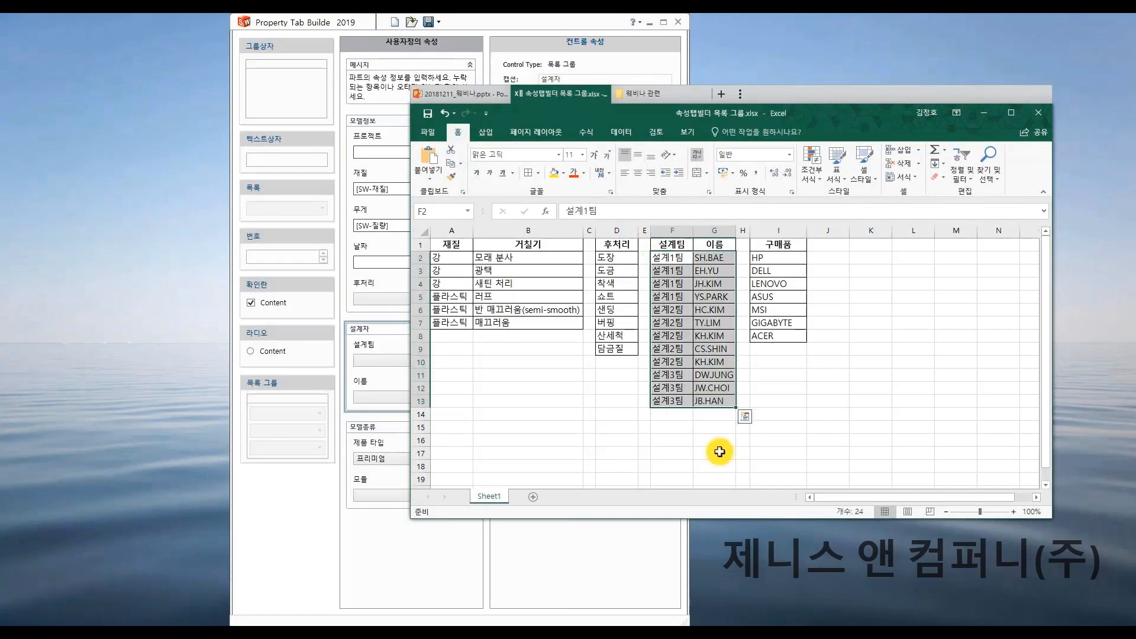
{"action": "left_click", "coordinate": [574, 231]}
{"action": "type", "text": "2"}
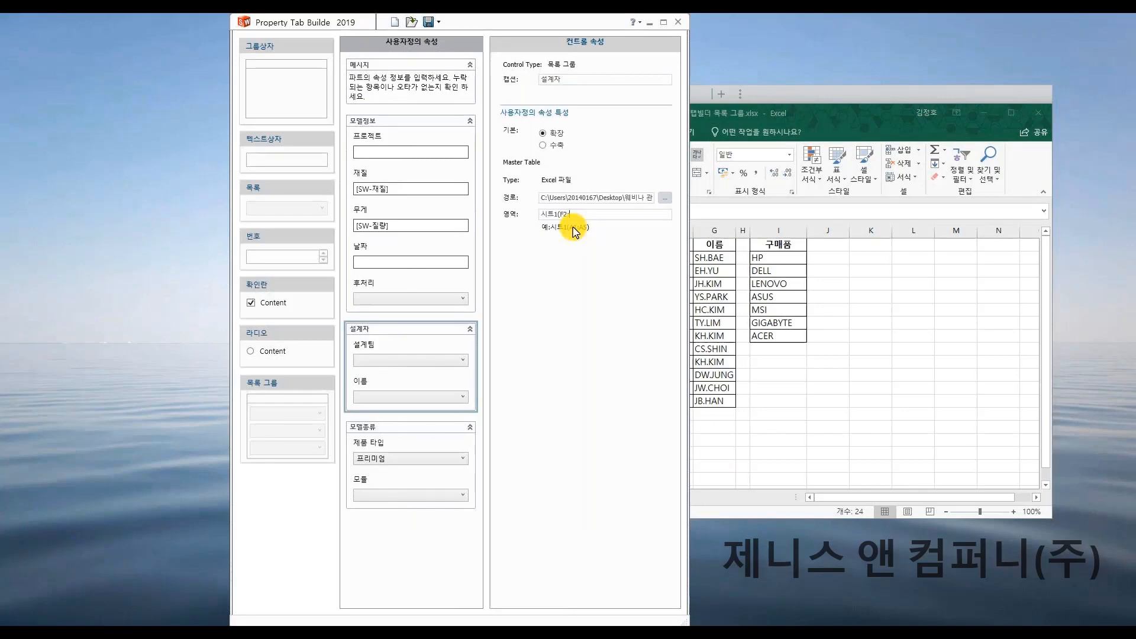
{"action": "type", "text": ":G13)"}
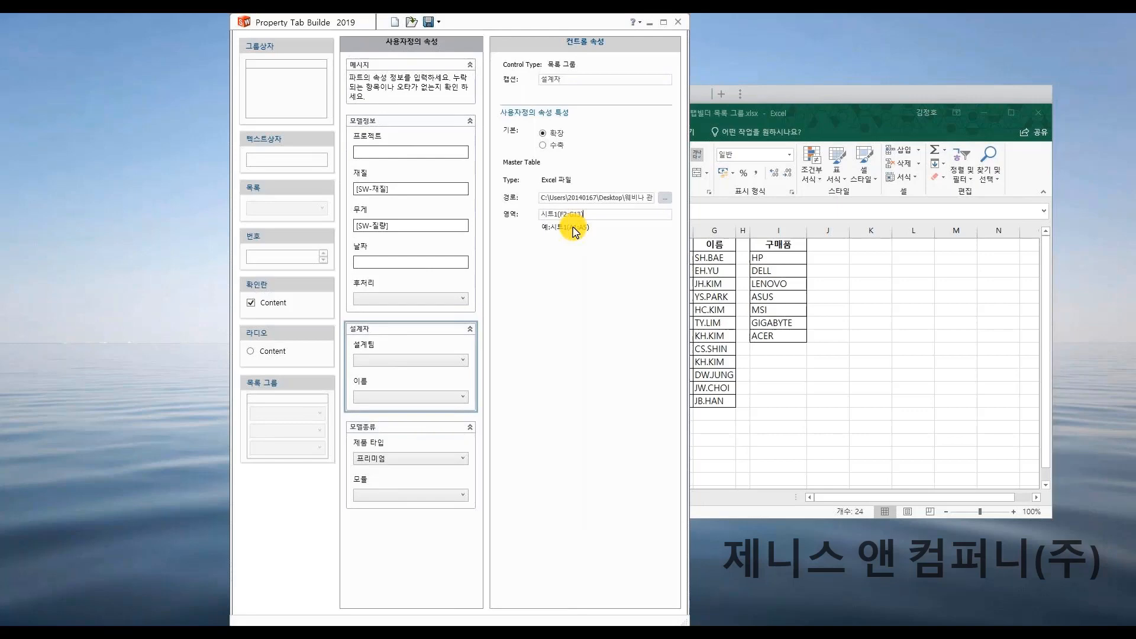
- Set the 설계팀 list's property name to 설계팀, its column to F and its configuration scope to custom
{"action": "left_click", "coordinate": [430, 348]}
{"action": "left_click", "coordinate": [585, 129]}
{"action": "type", "text": "T"}
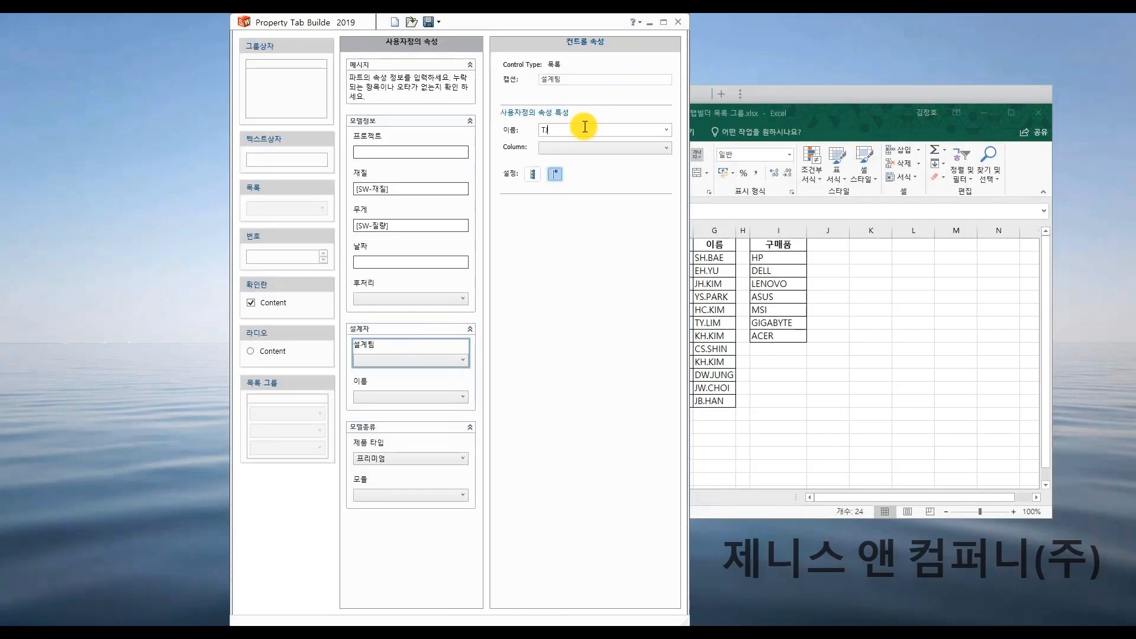
{"action": "type", "text": "JH"}
{"action": "key", "text": "BackSpace"}
{"action": "key", "text": "BackSpace"}
{"action": "key", "text": "BackSpace"}
{"action": "type", "text": "설계팀"}
{"action": "left_click", "coordinate": [607, 149]}
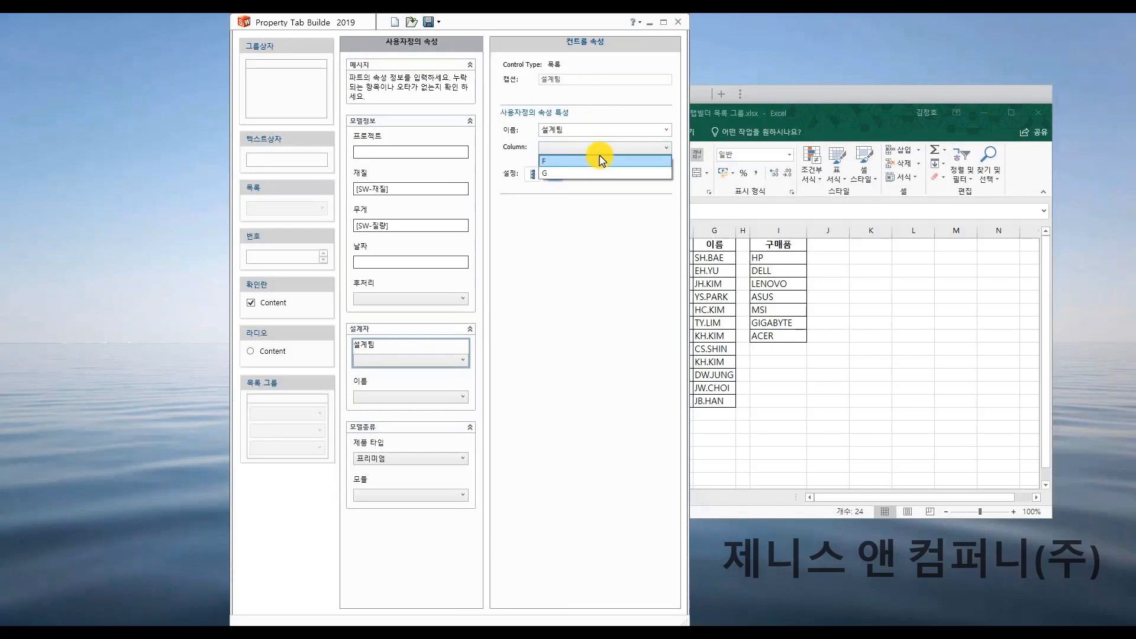
{"action": "left_click", "coordinate": [602, 160]}
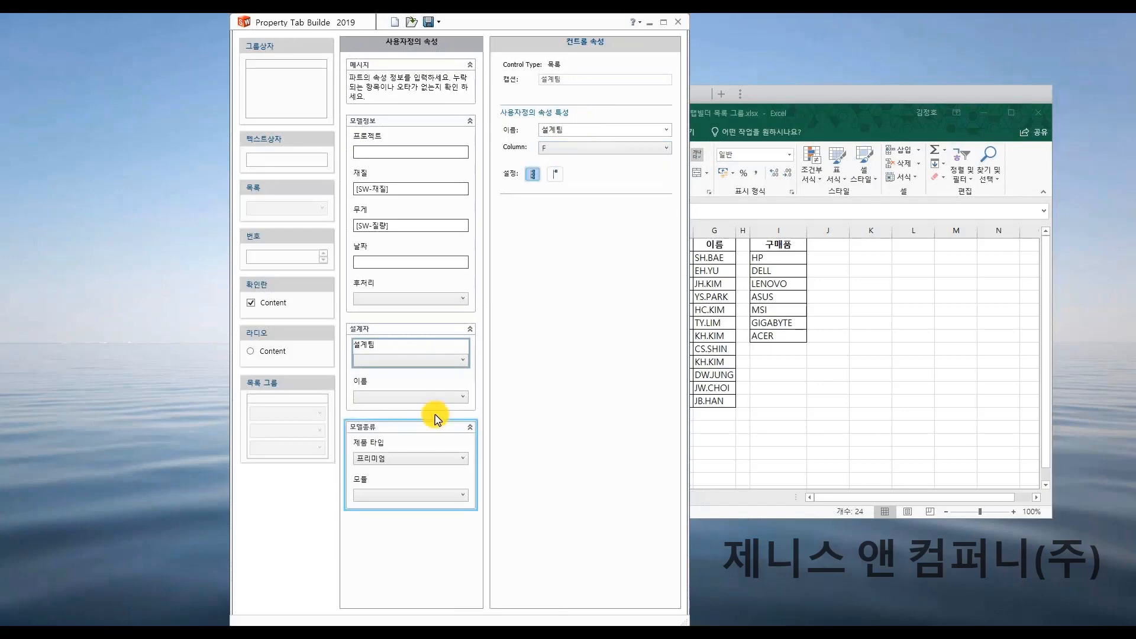
- Set the 이름 list's property name to 이름, its column to G and its configuration scope to custom
{"action": "left_click", "coordinate": [411, 390]}
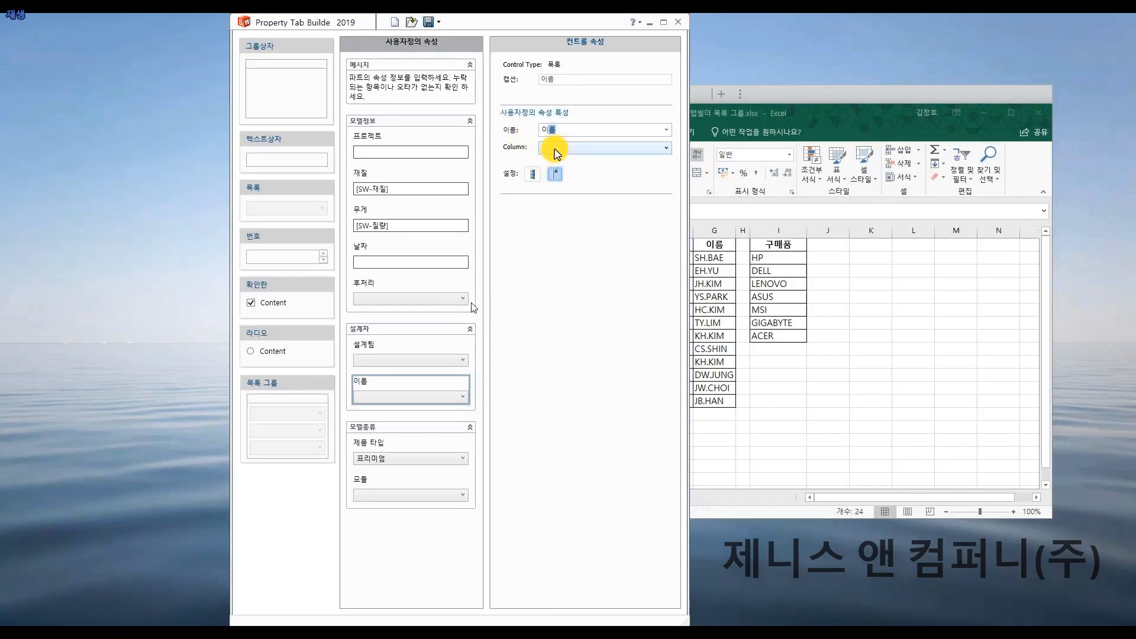
{"action": "left_click", "coordinate": [555, 150]}
{"action": "left_click", "coordinate": [550, 169]}
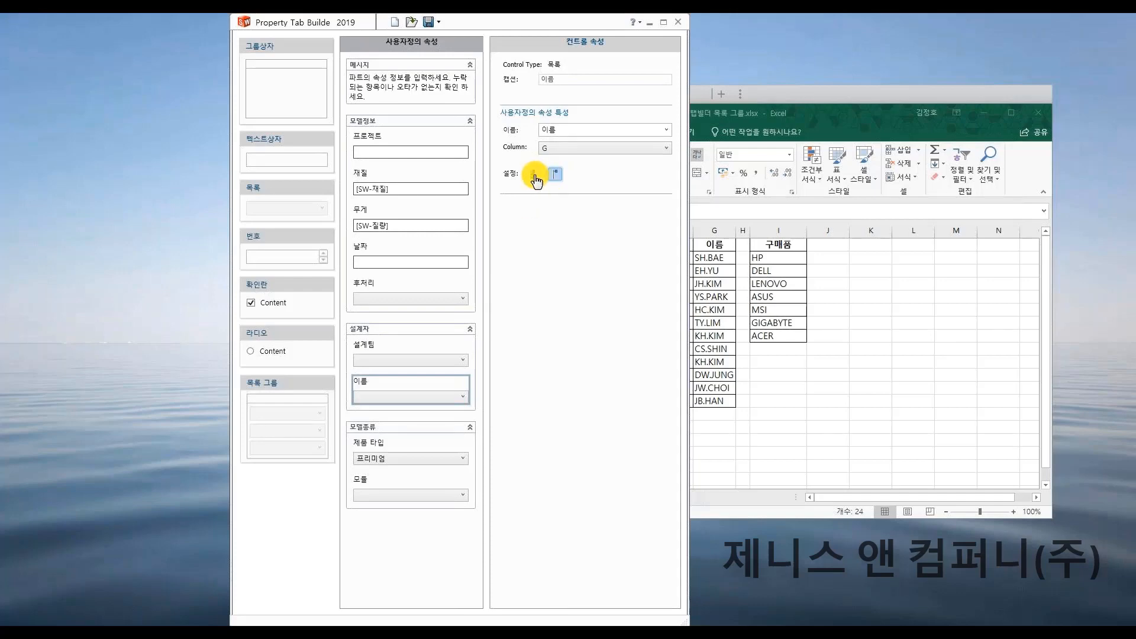
{"action": "left_click", "coordinate": [534, 174]}
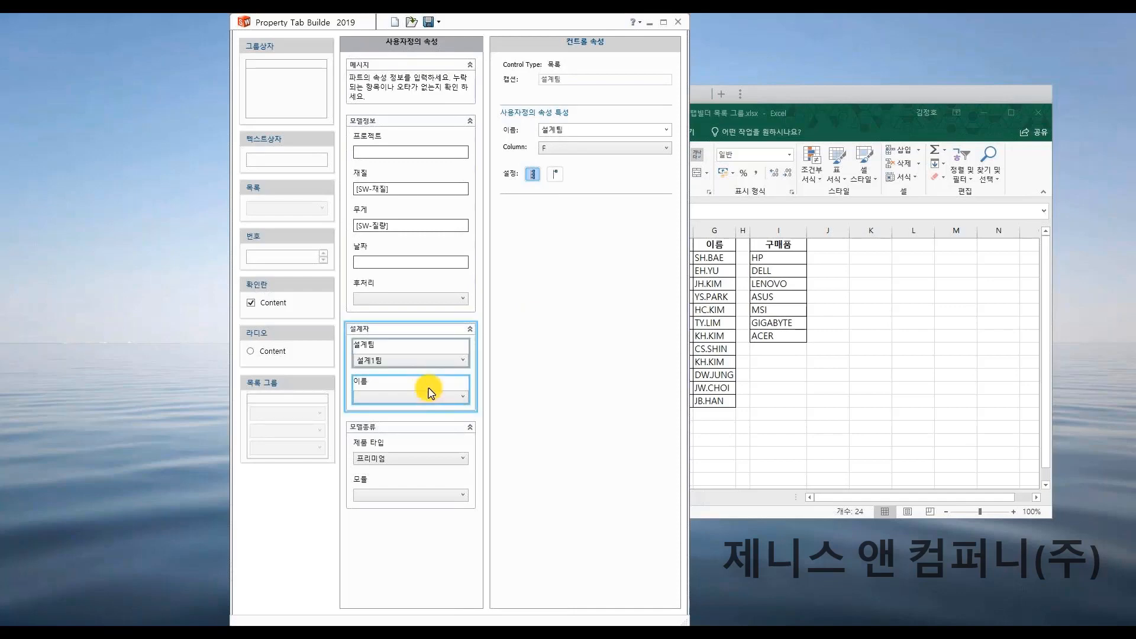
- Test the dependent 이름 list by picking a designer for 설계1팀, and compare the options with the 설계1팀 rows in Excel
{"action": "left_click", "coordinate": [430, 393]}
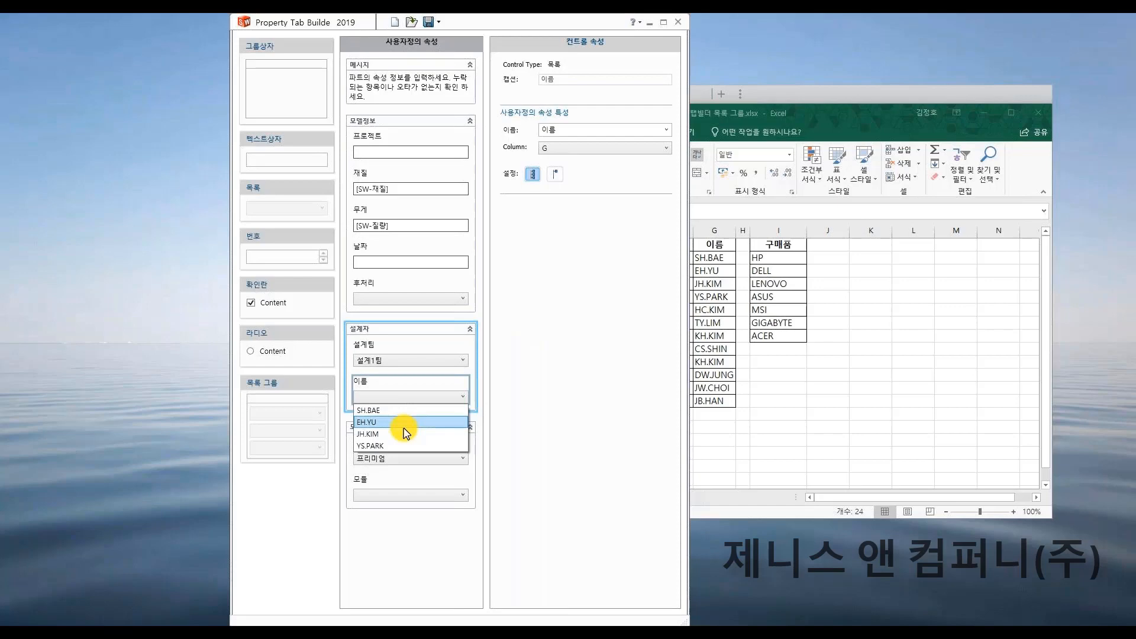
{"action": "left_click", "coordinate": [406, 433]}
{"action": "left_click_drag", "start_coordinate": [823, 97], "coordinate": [943, 85]}
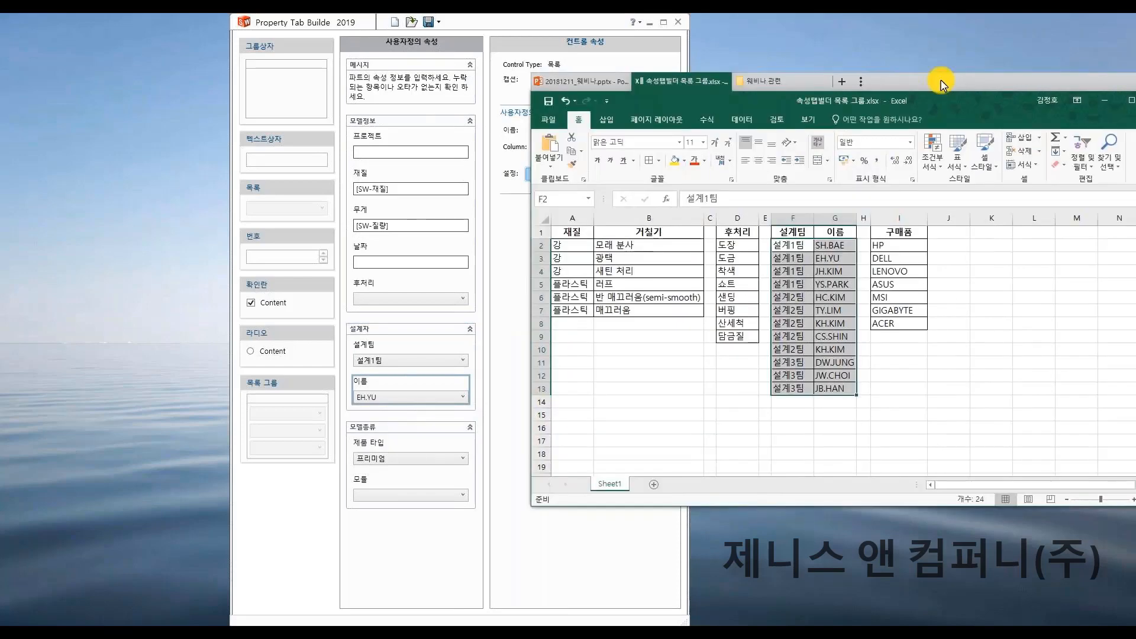
{"action": "left_click_drag", "start_coordinate": [790, 245], "coordinate": [838, 278]}
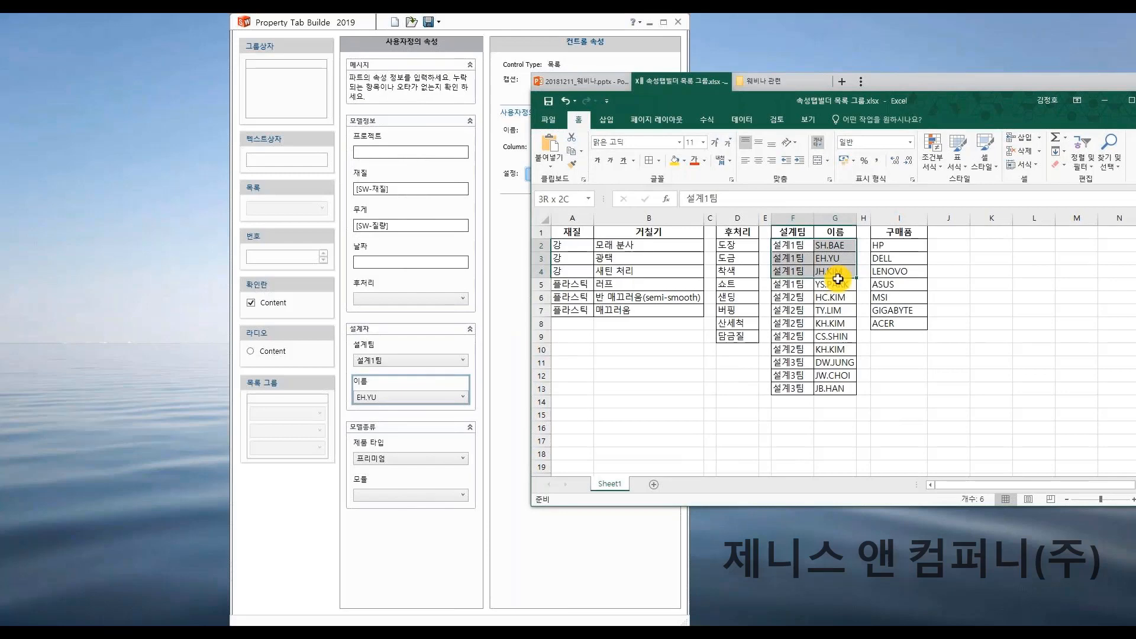
- Switch the 설계팀 list to 설계2팀 and pick one of that team's designers in the 이름 list
{"action": "left_click", "coordinate": [409, 360]}
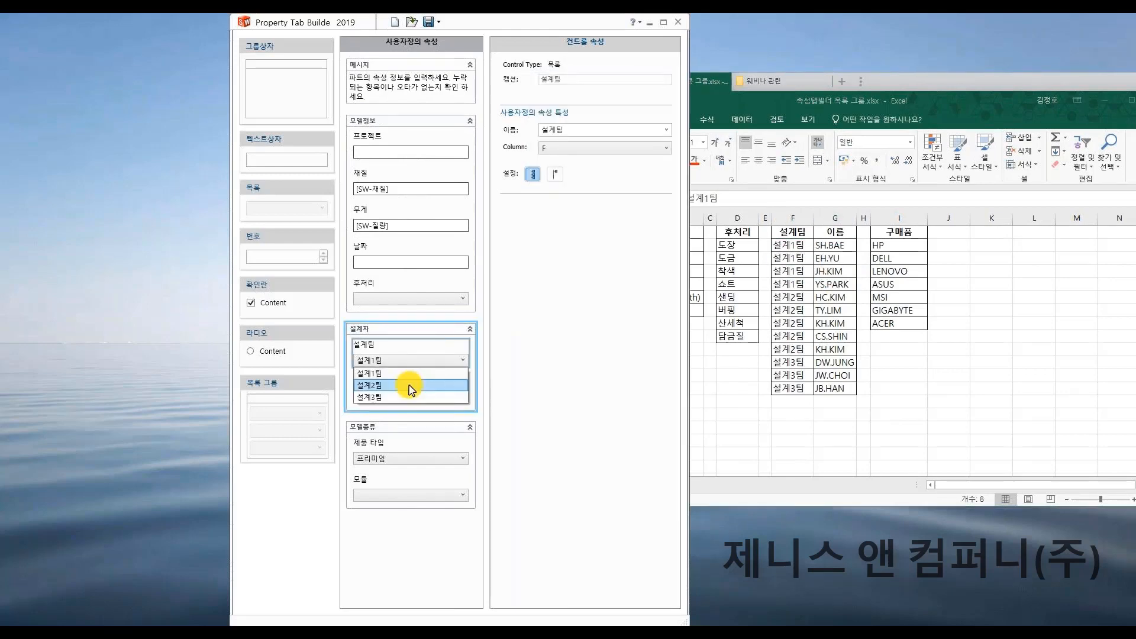
{"action": "left_click", "coordinate": [412, 386]}
{"action": "left_click", "coordinate": [411, 396]}
{"action": "left_click", "coordinate": [410, 424]}
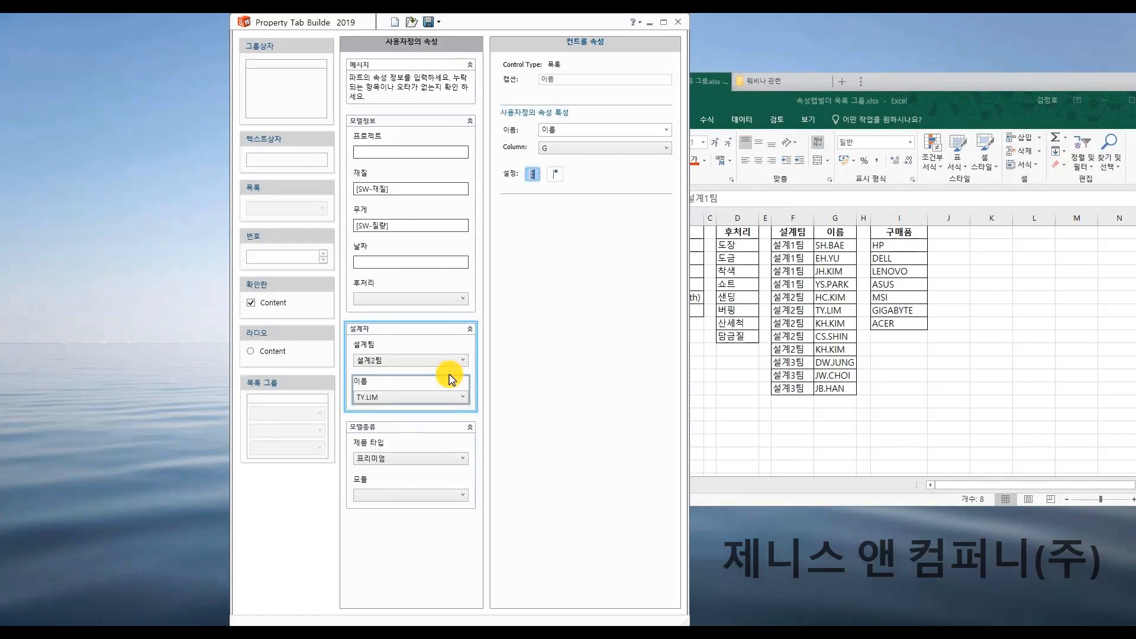
- Add a number control below the 후처리 list in the 모델정보 group and caption it 수량
{"action": "left_click_drag", "start_coordinate": [283, 236], "coordinate": [417, 331]}
{"action": "type", "text": "술"}
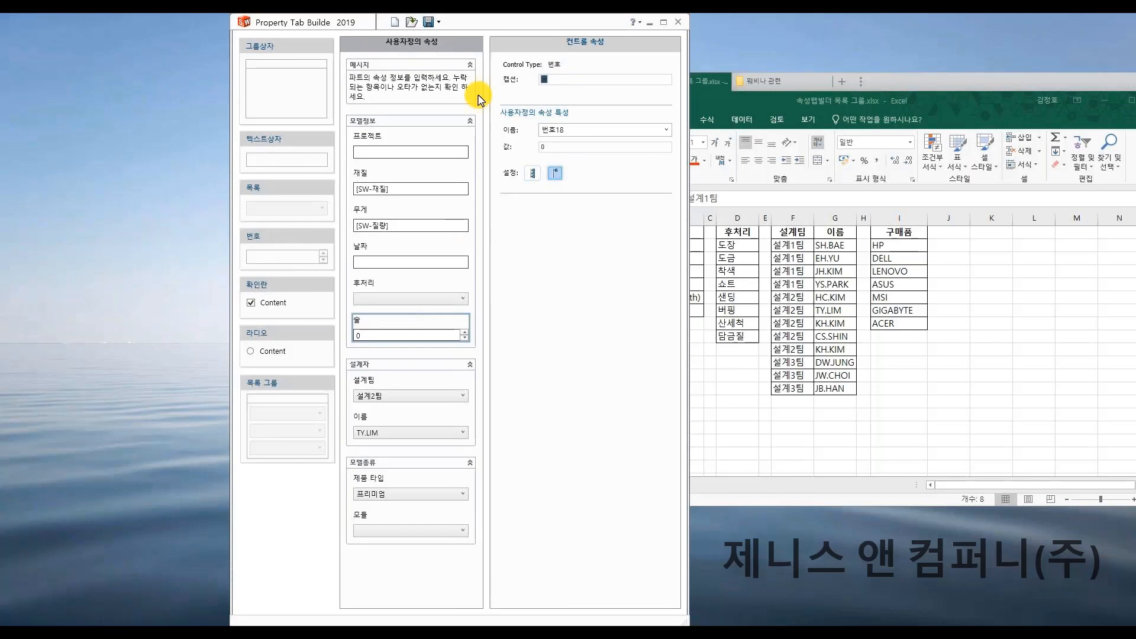
{"action": "type", "text": "ㅑ"}
- Set the number control's property name to 수량, its configuration scope to custom and its value to 1
{"action": "left_click", "coordinate": [590, 132]}
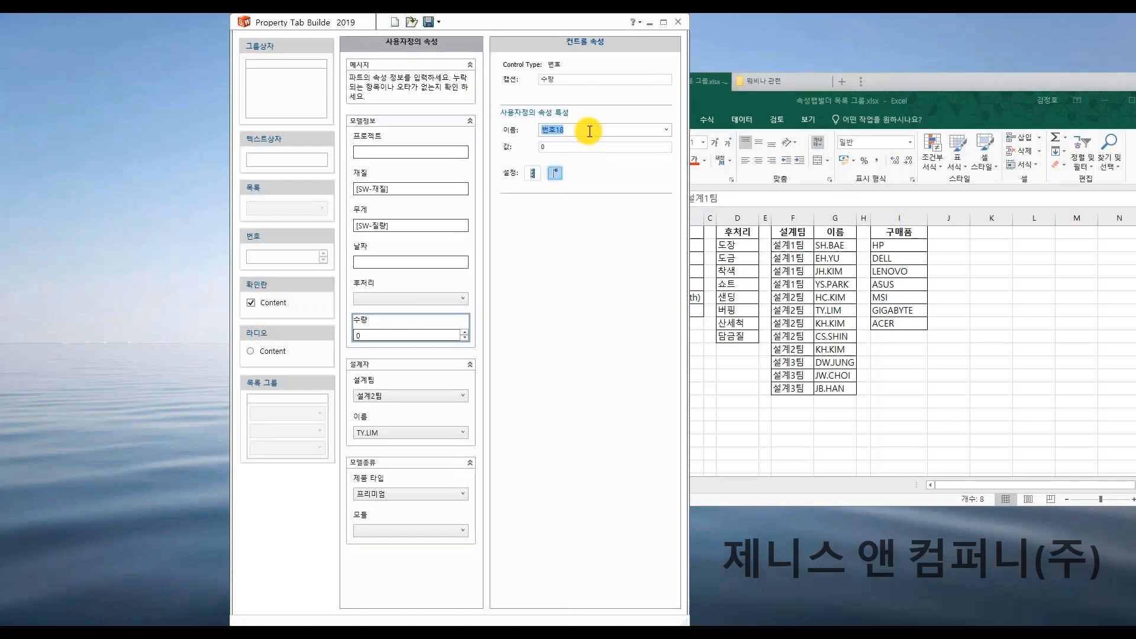
{"action": "type", "text": "수량"}
{"action": "left_click", "coordinate": [533, 172]}
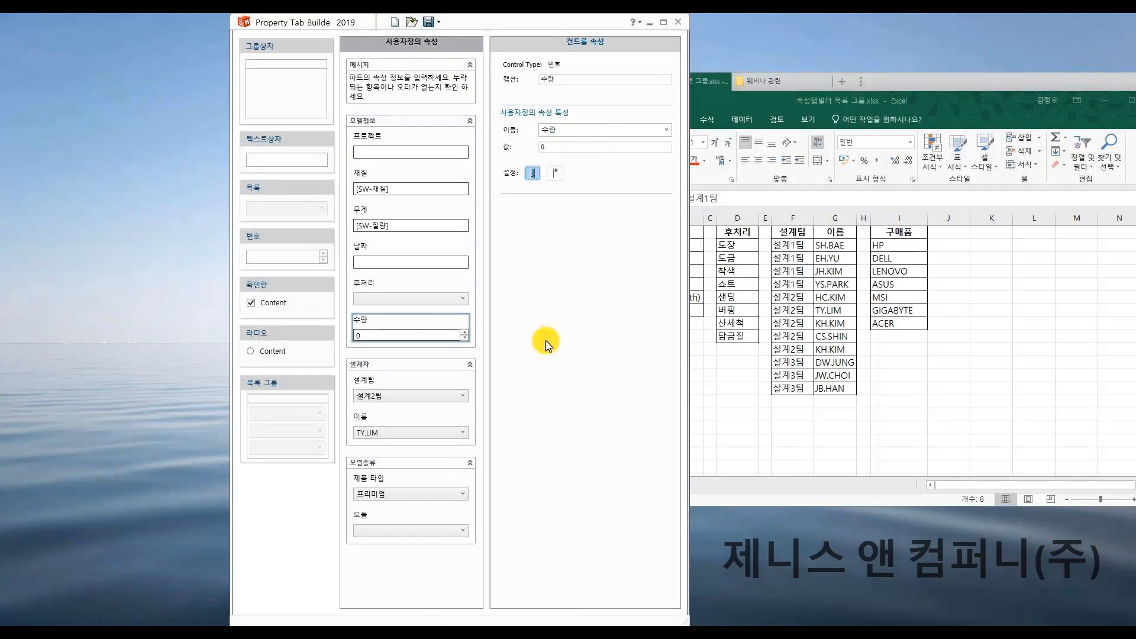
{"action": "triple_click", "coordinate": [465, 334]}
{"action": "double_click", "coordinate": [465, 338]}
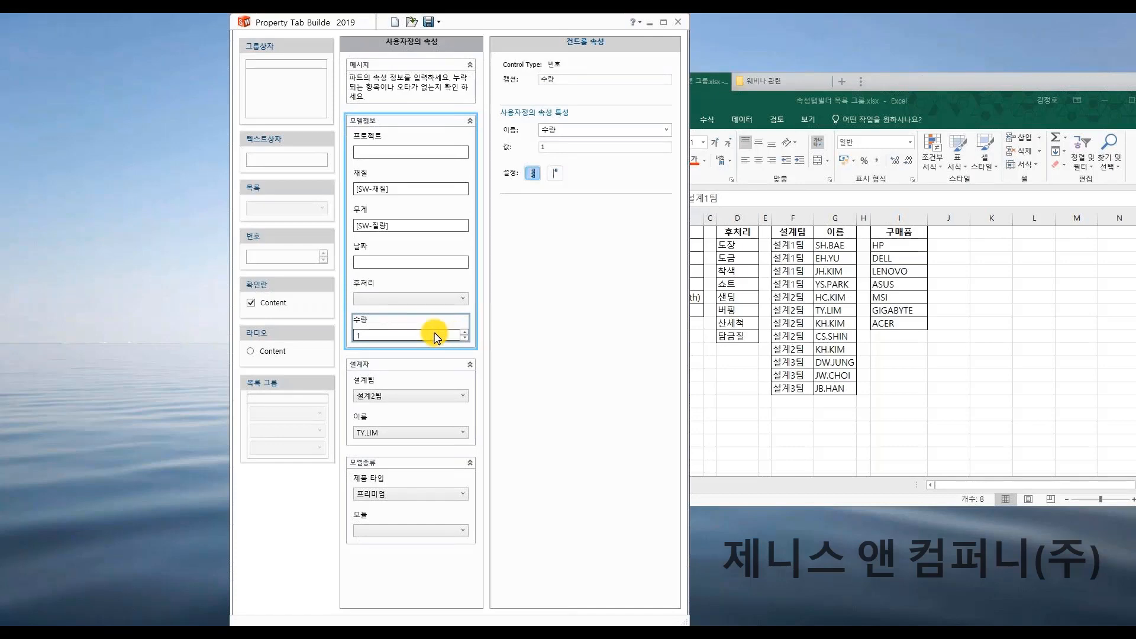
- Add a check box below the 수량 control in the 모델정보 group, with 후처리제품 as its caption and property name
{"action": "left_click_drag", "start_coordinate": [436, 336], "coordinate": [396, 354]}
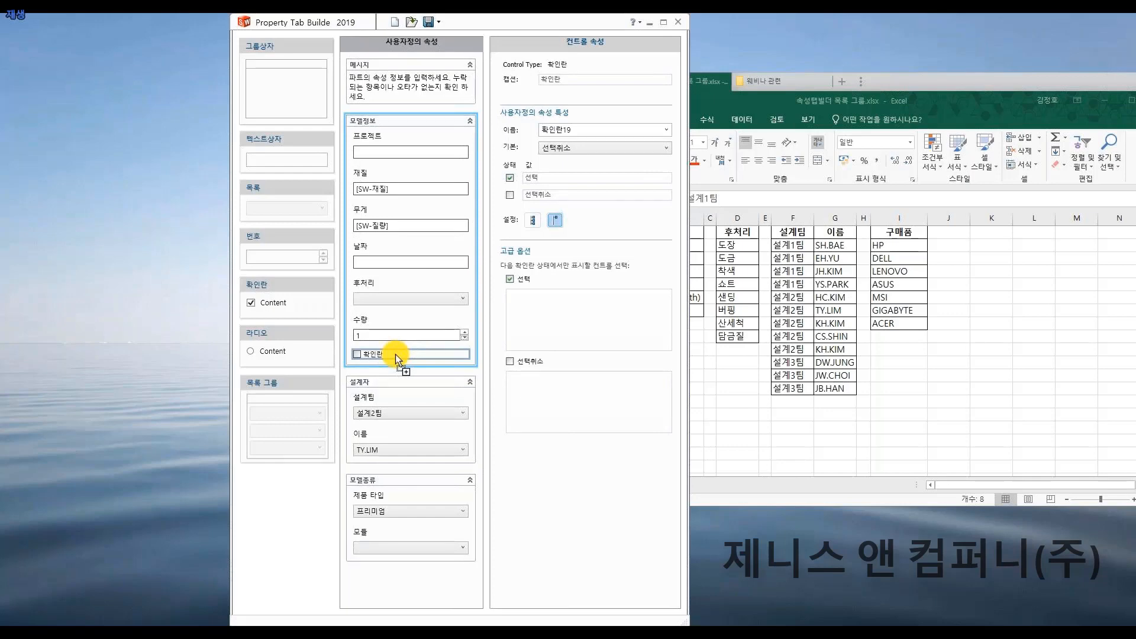
{"action": "left_click_drag", "start_coordinate": [567, 80], "coordinate": [498, 90]}
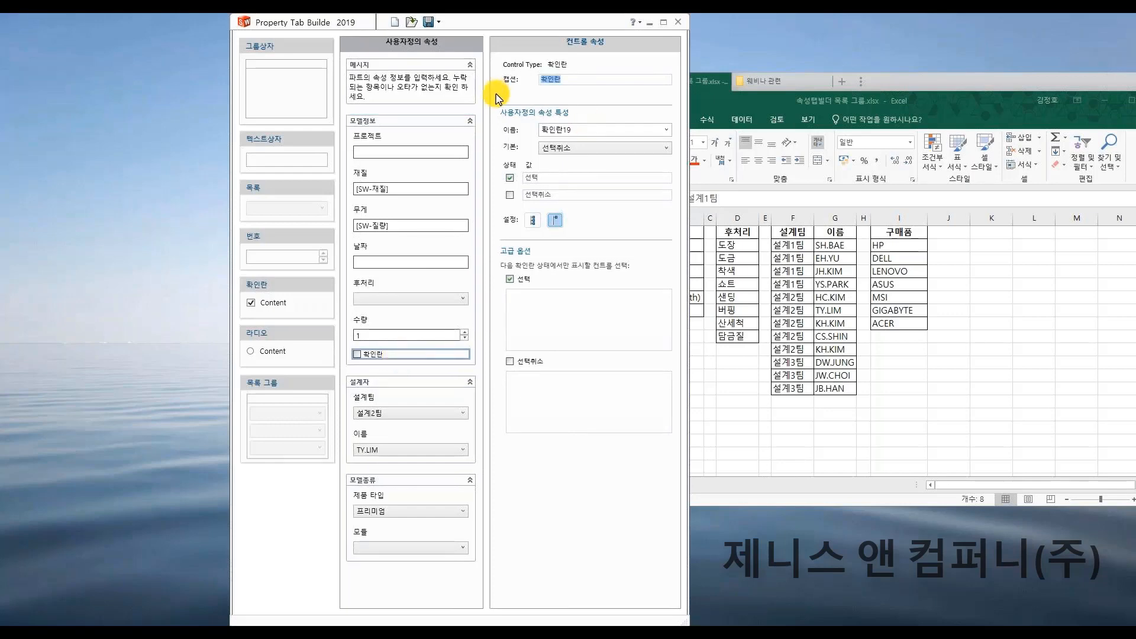
{"action": "type", "text": "ㅎ"}
{"action": "type", "text": "ㅗ"}
{"action": "type", "text": "처리제품"}
{"action": "double_click", "coordinate": [598, 128]}
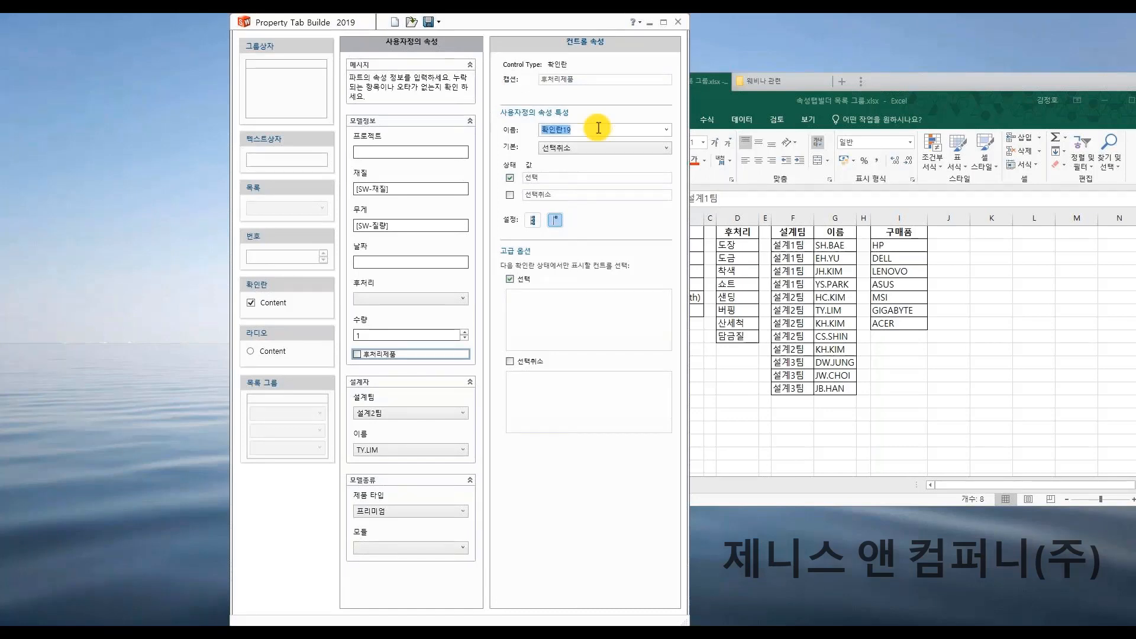
{"action": "type", "text": "후처리제품"}
- Set the check box's checked value to 후처리 필요 and its cleared value to 후처리 필요 없음
{"action": "left_click_drag", "start_coordinate": [553, 180], "coordinate": [528, 184]}
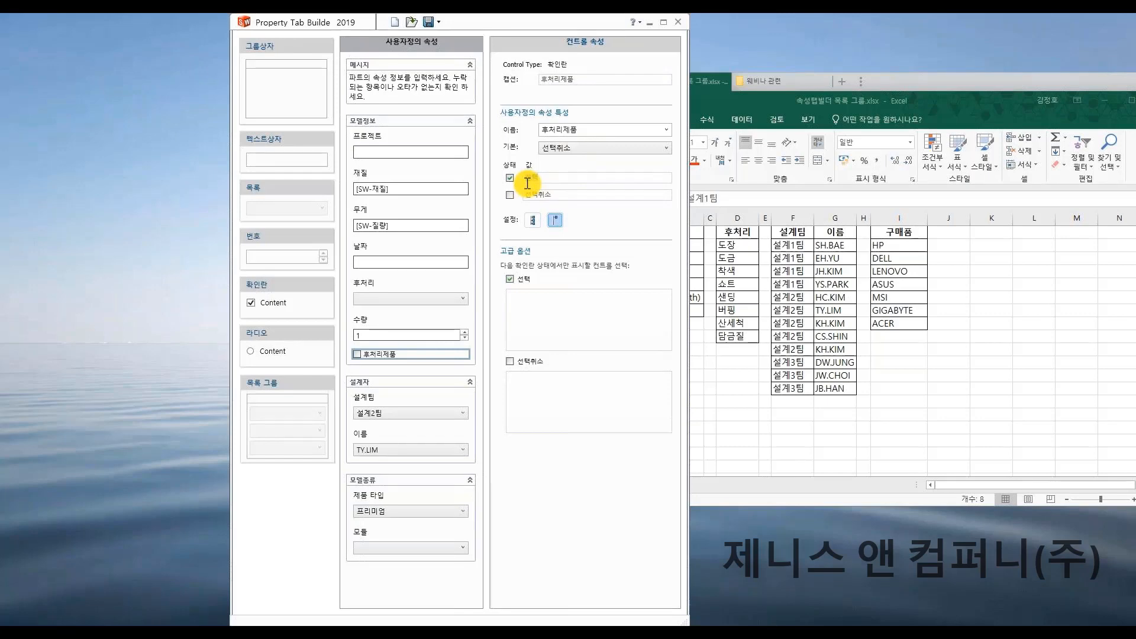
{"action": "type", "text": "후처리 필요"}
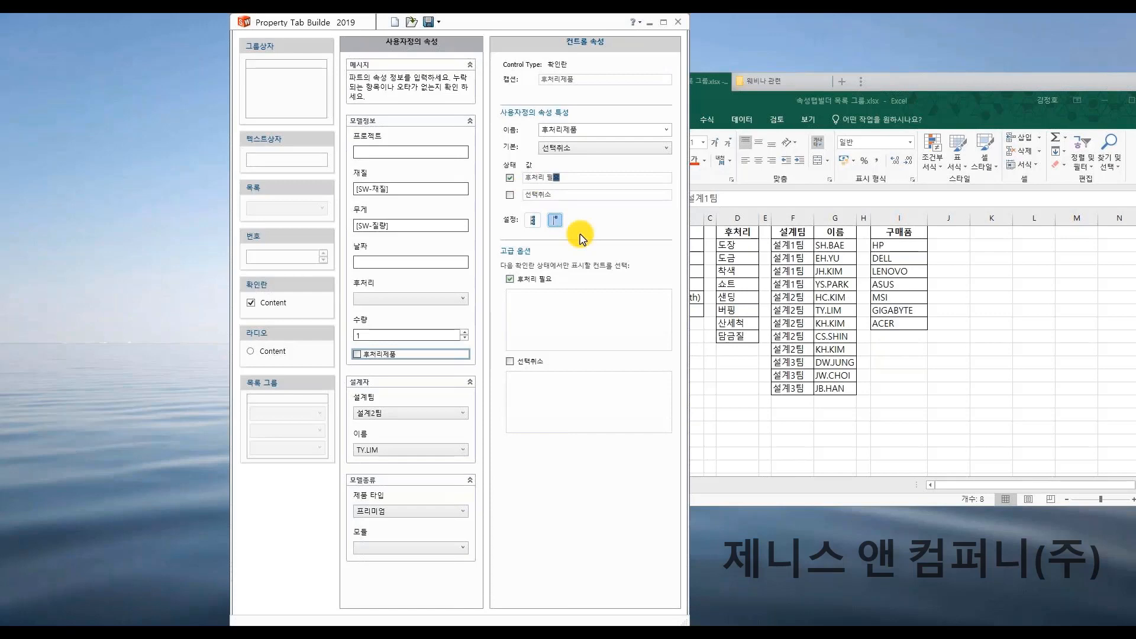
{"action": "double_click", "coordinate": [542, 195]}
{"action": "type", "text": "후처리 필요 없음"}
- Set the 후처리제품 check box's configuration scope to custom and show the 후처리 list only for the 후처리 필요 state
{"action": "left_click", "coordinate": [534, 223]}
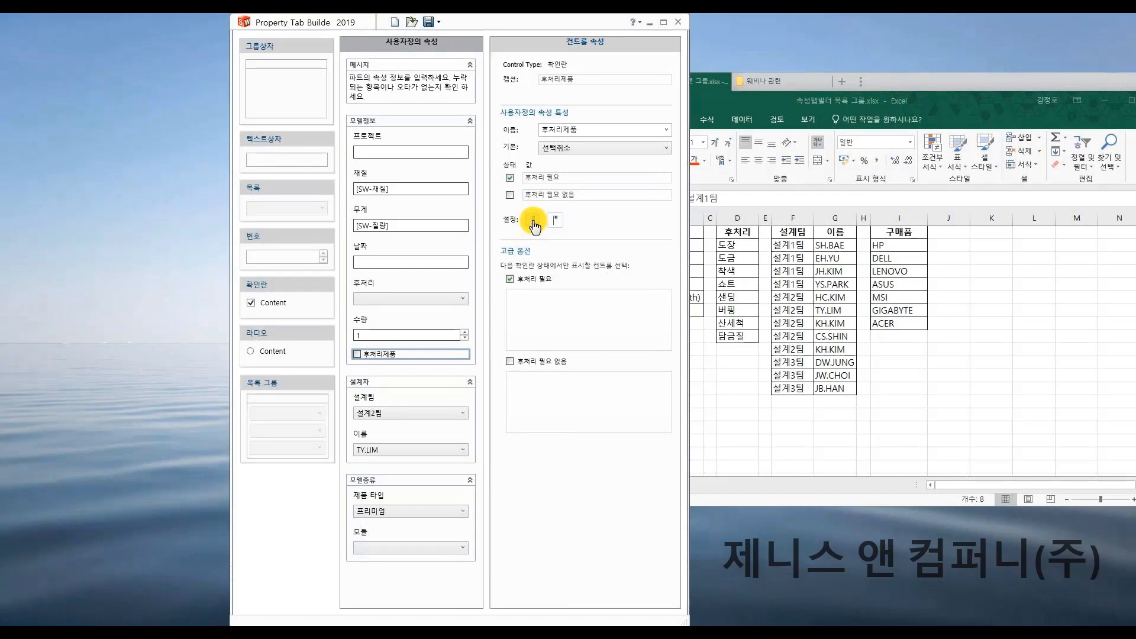
{"action": "left_click", "coordinate": [533, 221]}
{"action": "left_click", "coordinate": [545, 318]}
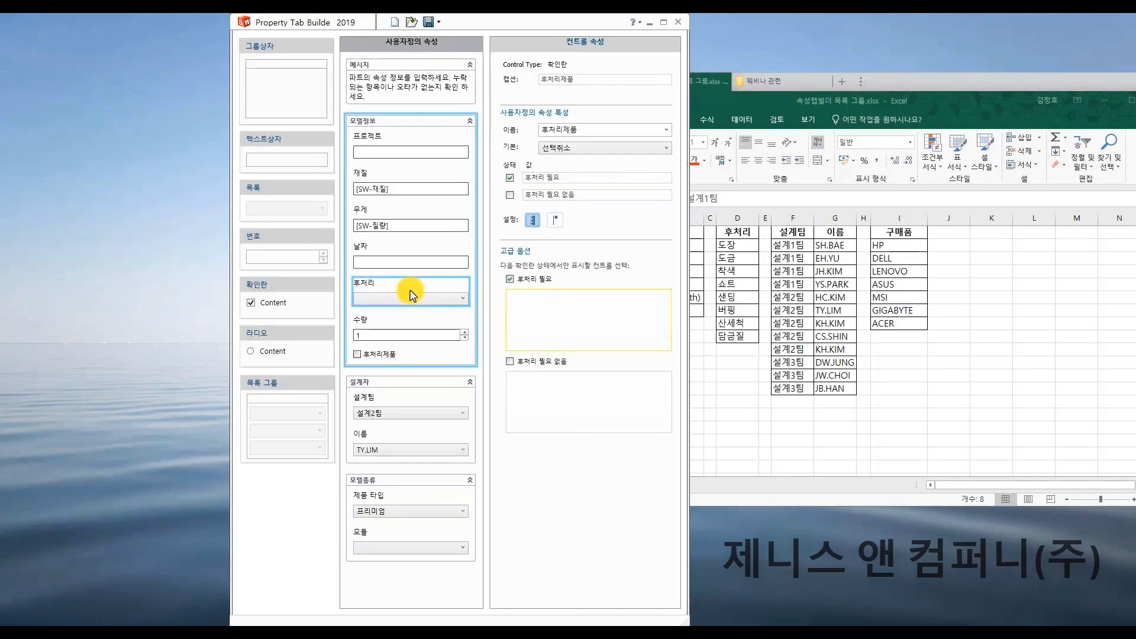
{"action": "left_click", "coordinate": [413, 295]}
- Add a radio button control below the 후처리제품 check box in the 모델정보 group and caption it 구매/제작
{"action": "left_click_drag", "start_coordinate": [296, 349], "coordinate": [384, 375]}
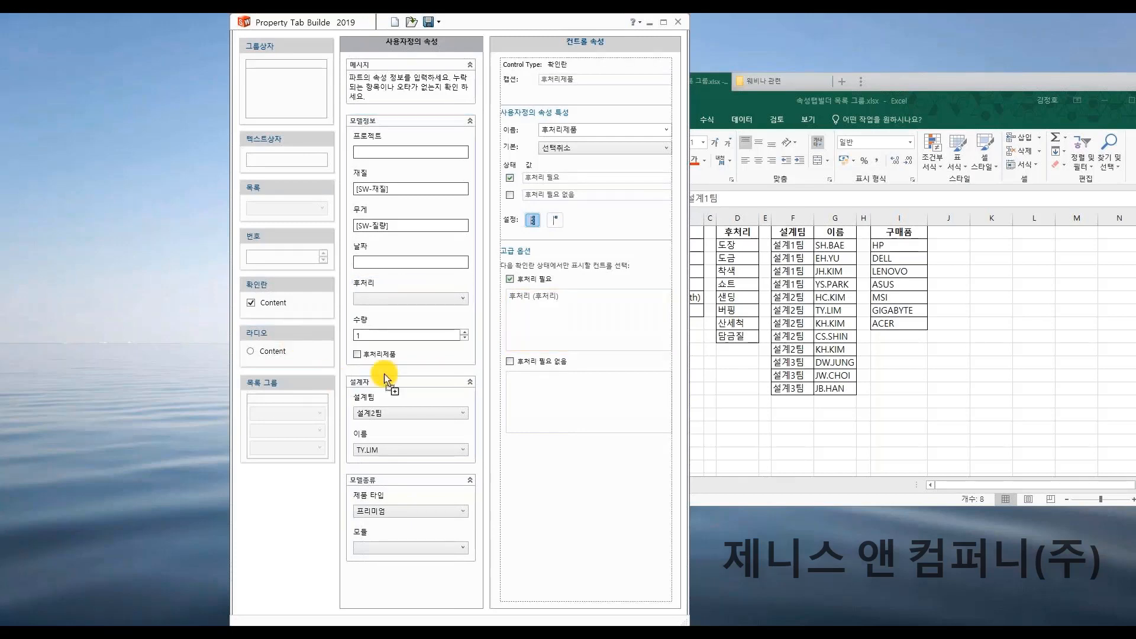
{"action": "left_click_drag", "start_coordinate": [385, 374], "coordinate": [385, 375]}
{"action": "left_click_drag", "start_coordinate": [385, 374], "coordinate": [384, 374]}
{"action": "left_click_drag", "start_coordinate": [384, 374], "coordinate": [386, 375]}
{"action": "left_click_drag", "start_coordinate": [406, 360], "coordinate": [406, 362]}
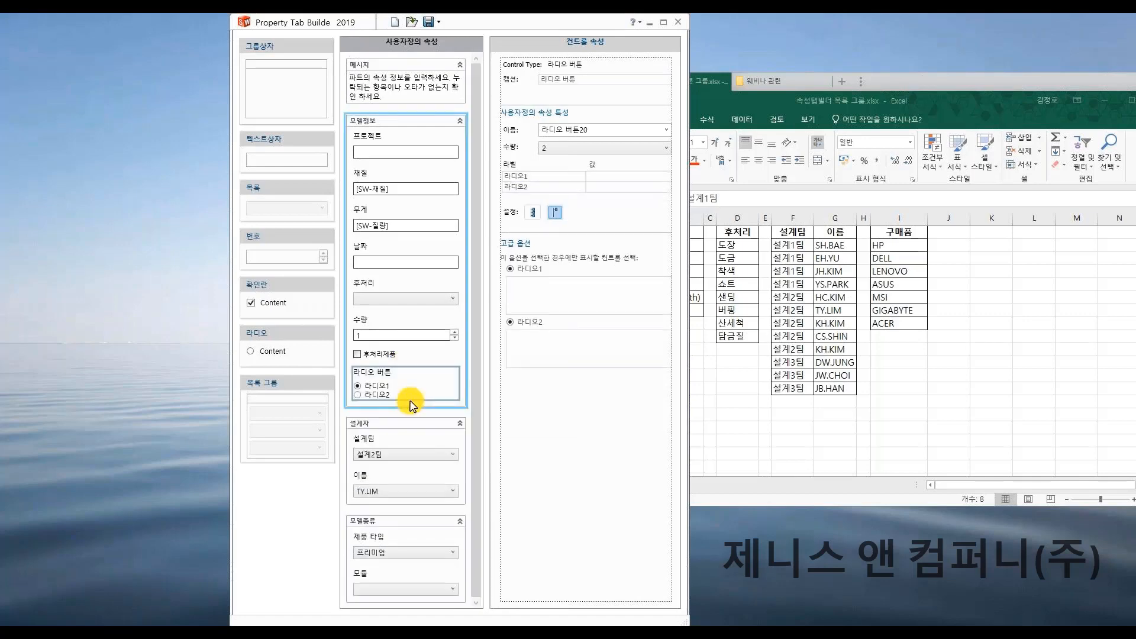
{"action": "left_click_drag", "start_coordinate": [583, 80], "coordinate": [525, 89]}
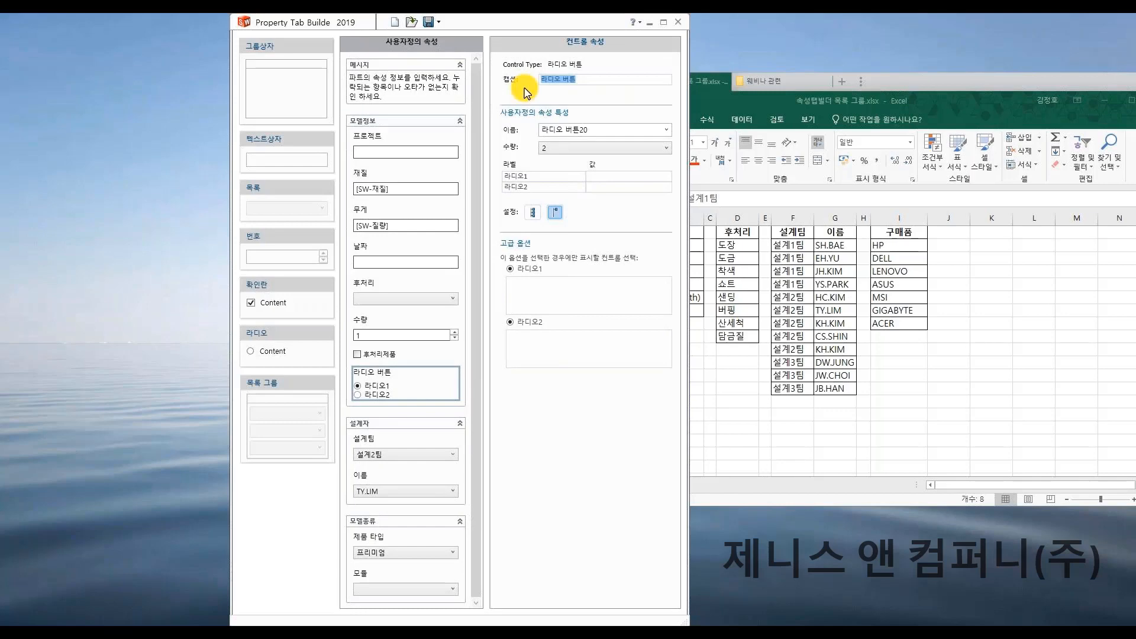
{"action": "type", "text": "구매/제작"}
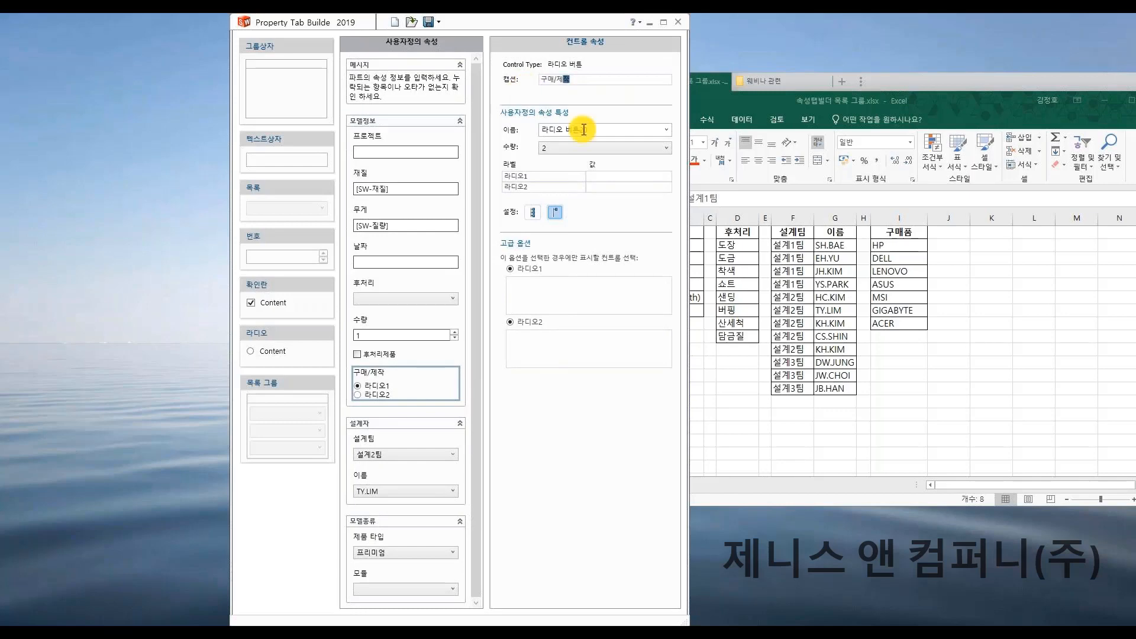
- Set the radio button control's property name to MAKE OR BUY, keeping two options
{"action": "left_click_drag", "start_coordinate": [586, 130], "coordinate": [551, 145]}
{"action": "type", "text": "MAKE O"}
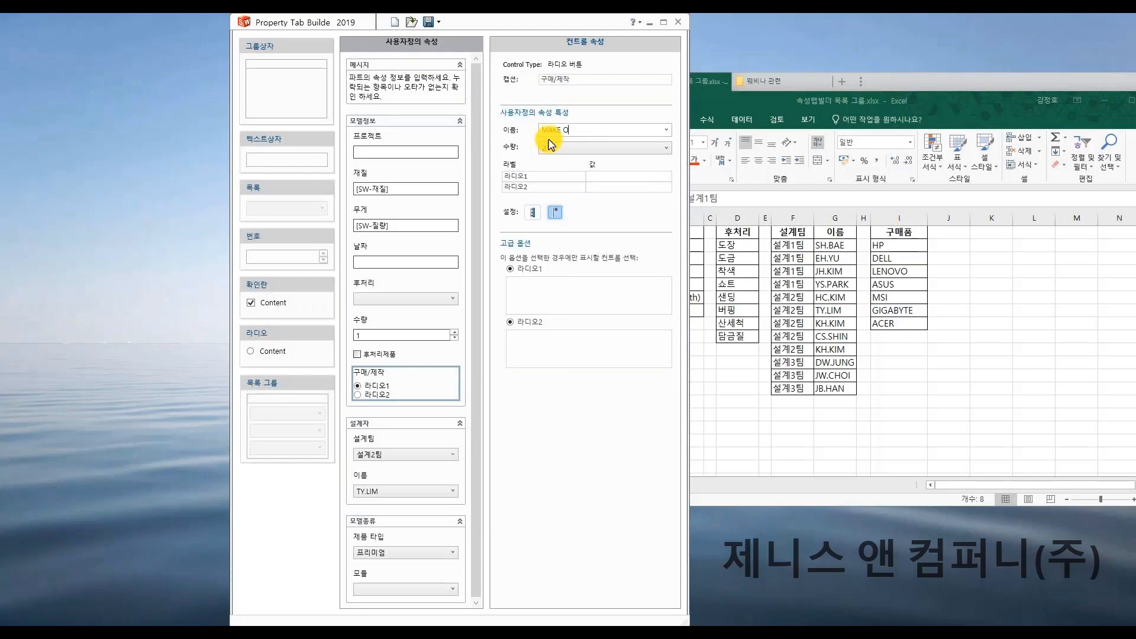
{"action": "type", "text": "R BUY"}
{"action": "left_click", "coordinate": [573, 149]}
- Label the first radio option 제작품 and give it the value MAKE
{"action": "left_click", "coordinate": [509, 177]}
{"action": "type", "text": "WPWKR"}
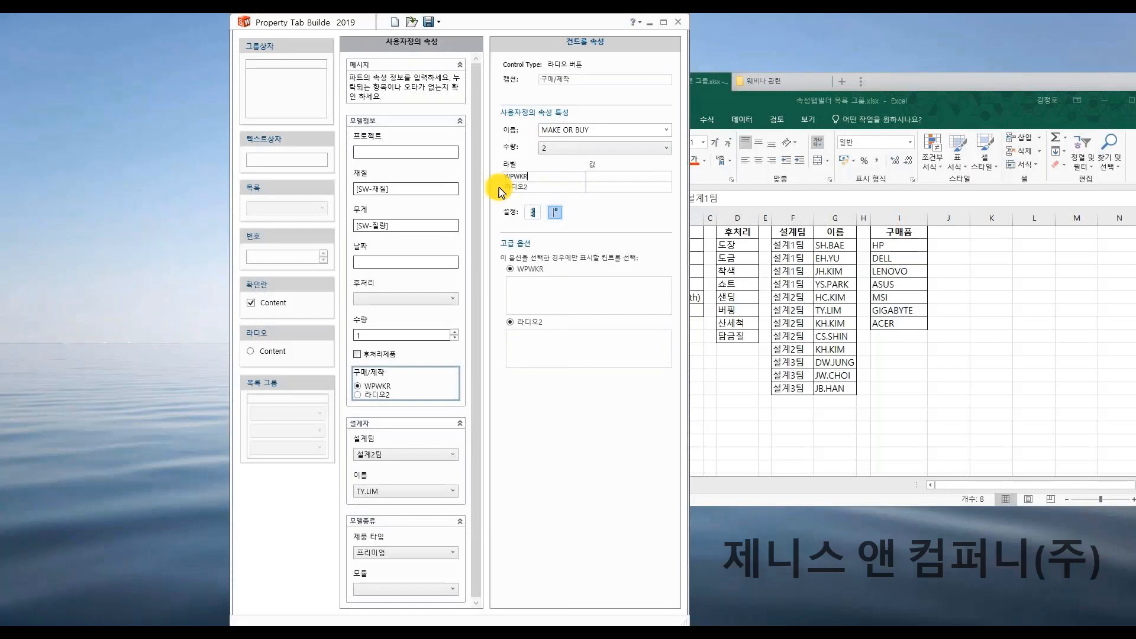
{"action": "key", "text": "BackSpace"}
{"action": "key", "text": "BackSpace"}
{"action": "key", "text": "BackSpace"}
{"action": "key", "text": "BackSpace"}
{"action": "key", "text": "BackSpace"}
{"action": "type", "text": "제작품"}
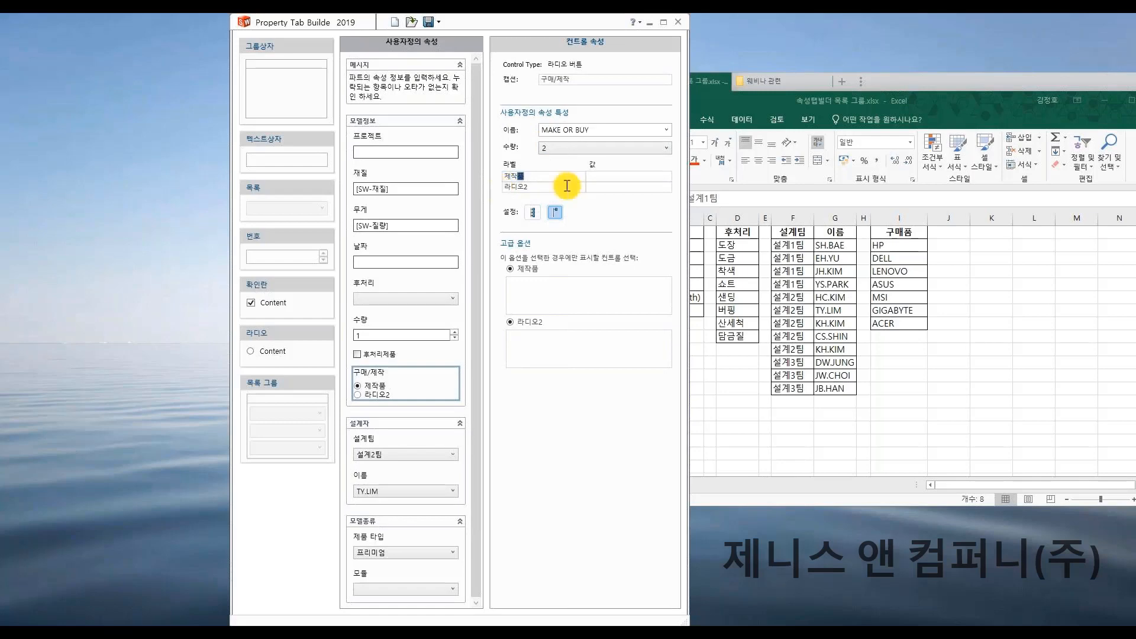
{"action": "left_click", "coordinate": [610, 178]}
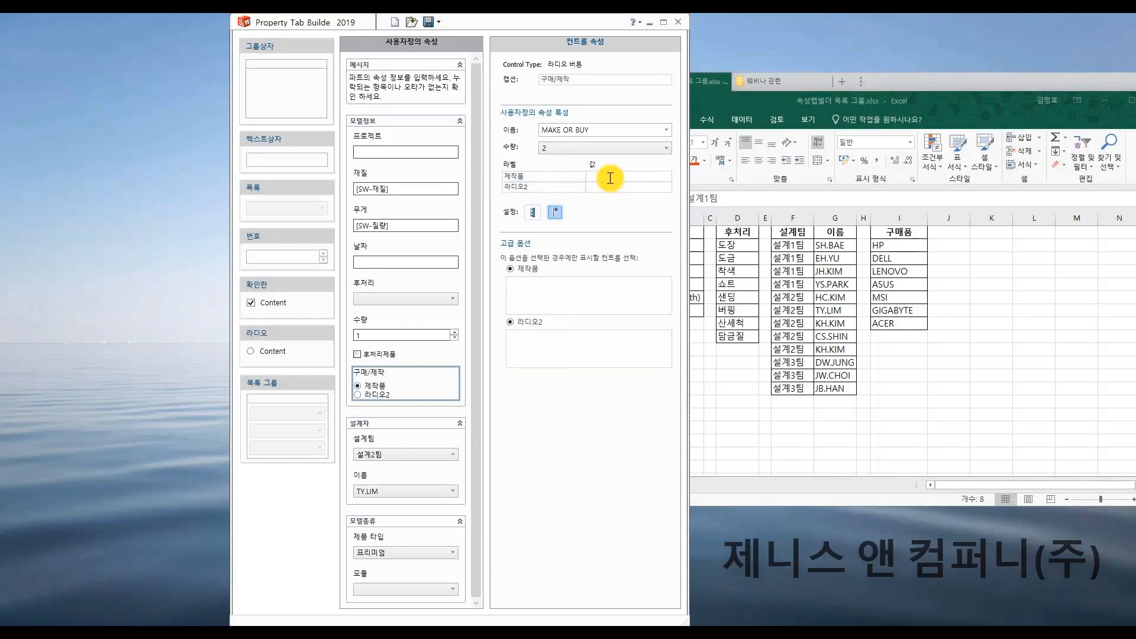
{"action": "type", "text": "MAKE"}
- Label the second radio option 구매품 with the value BUY, and set the radio control's configuration scope to custom
{"action": "left_click", "coordinate": [512, 187]}
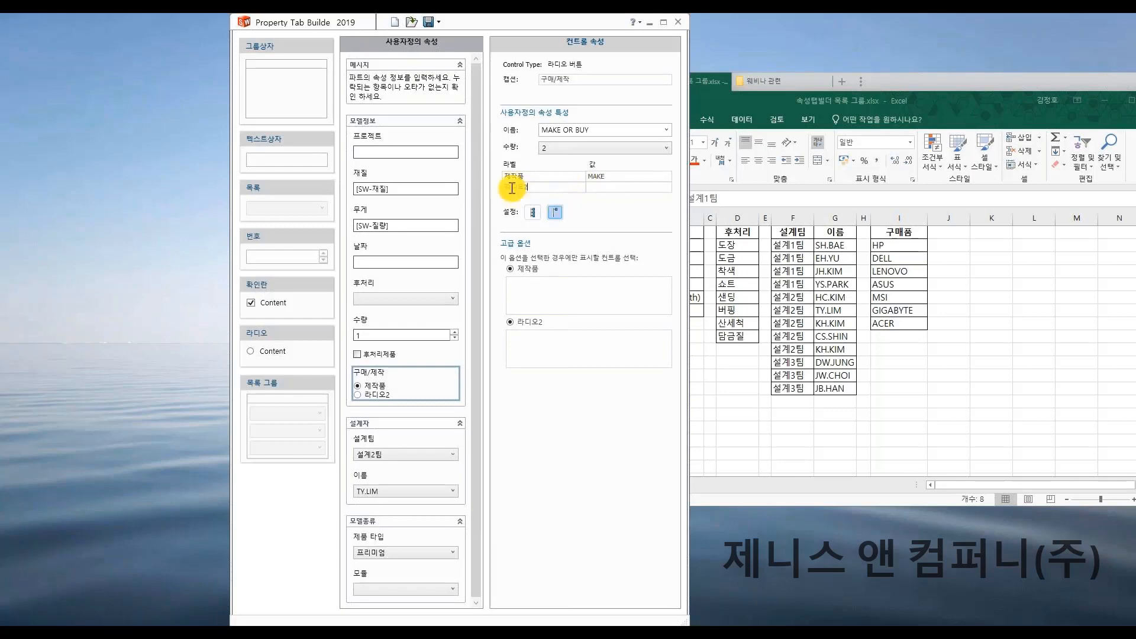
{"action": "double_click", "coordinate": [512, 187]}
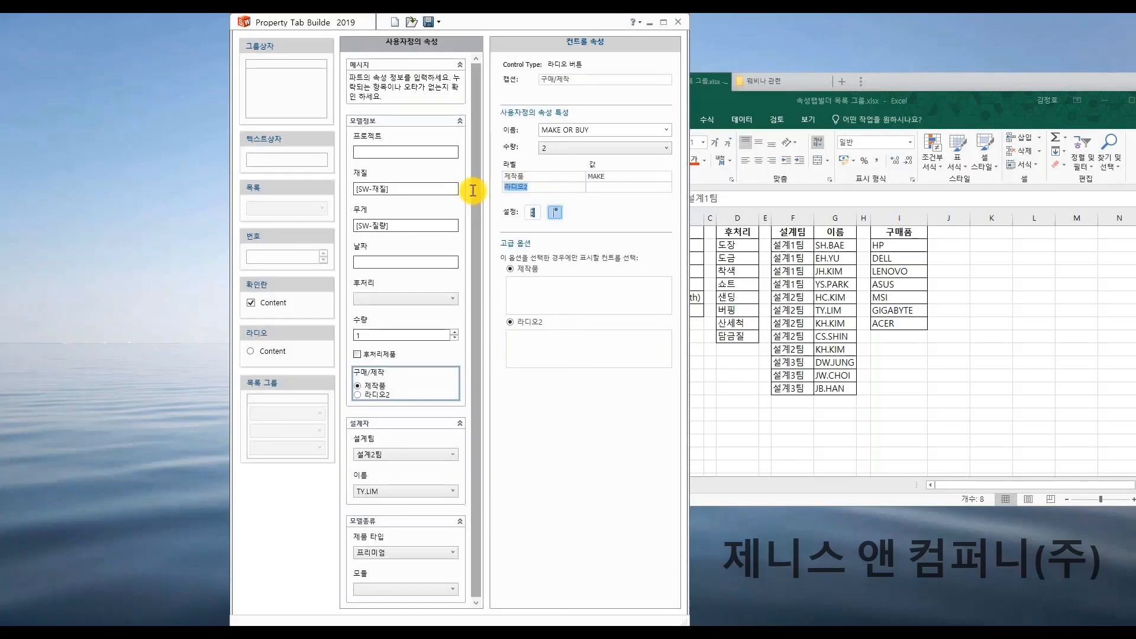
{"action": "type", "text": "R"}
{"action": "key", "text": "BackSpace"}
{"action": "type", "text": "구매품"}
{"action": "key", "text": "Tab"}
{"action": "type", "text": "BUY"}
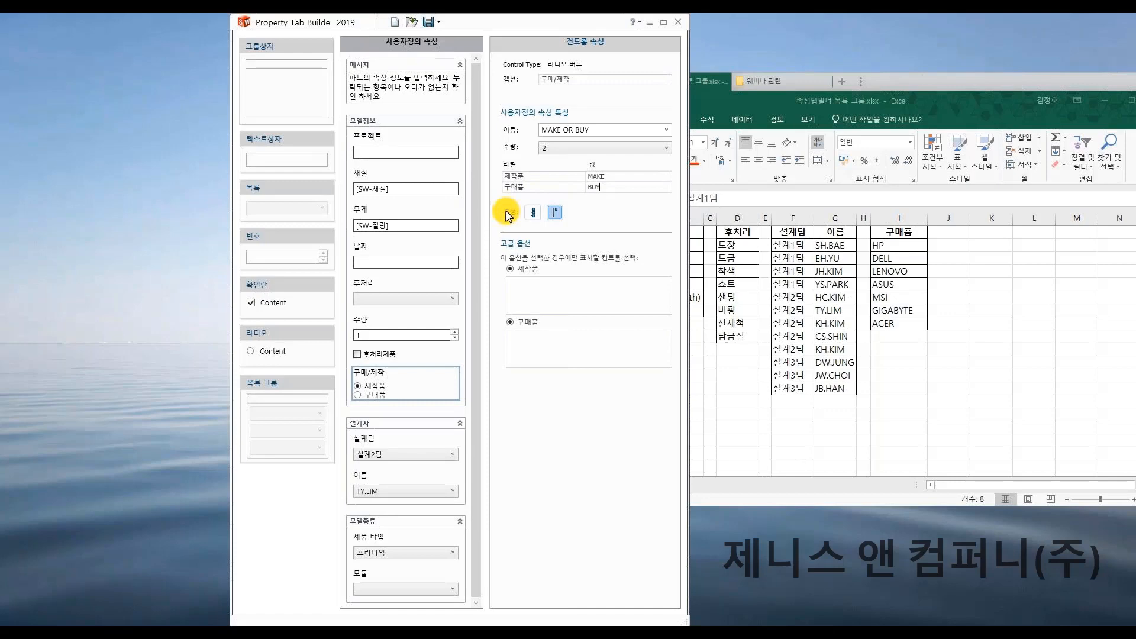
{"action": "left_click", "coordinate": [533, 213]}
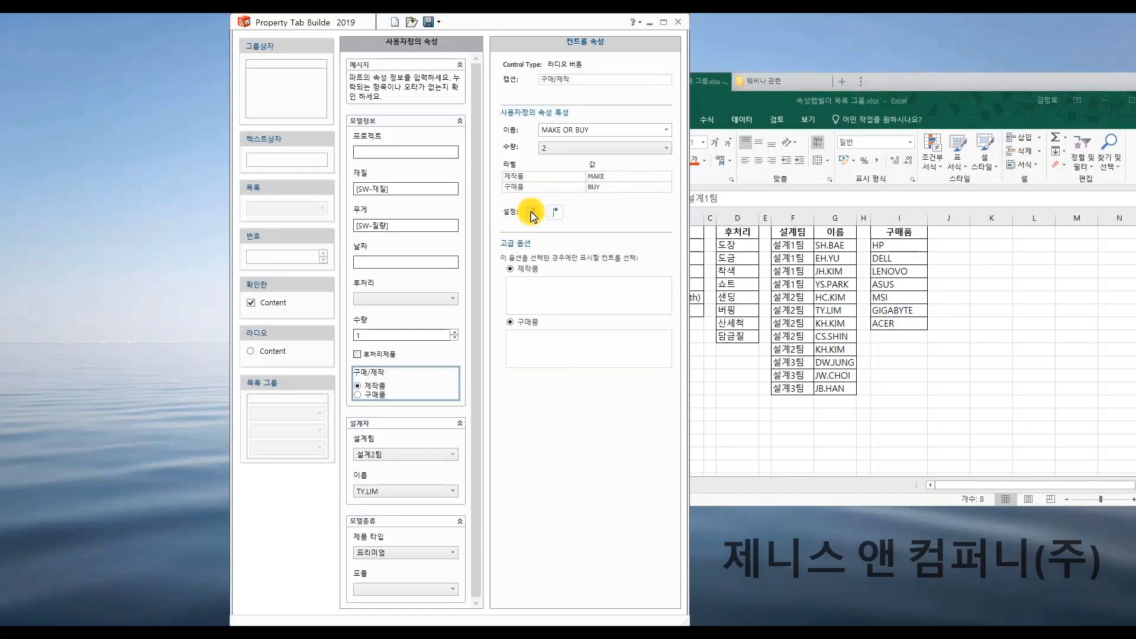
{"action": "left_click", "coordinate": [552, 354]}
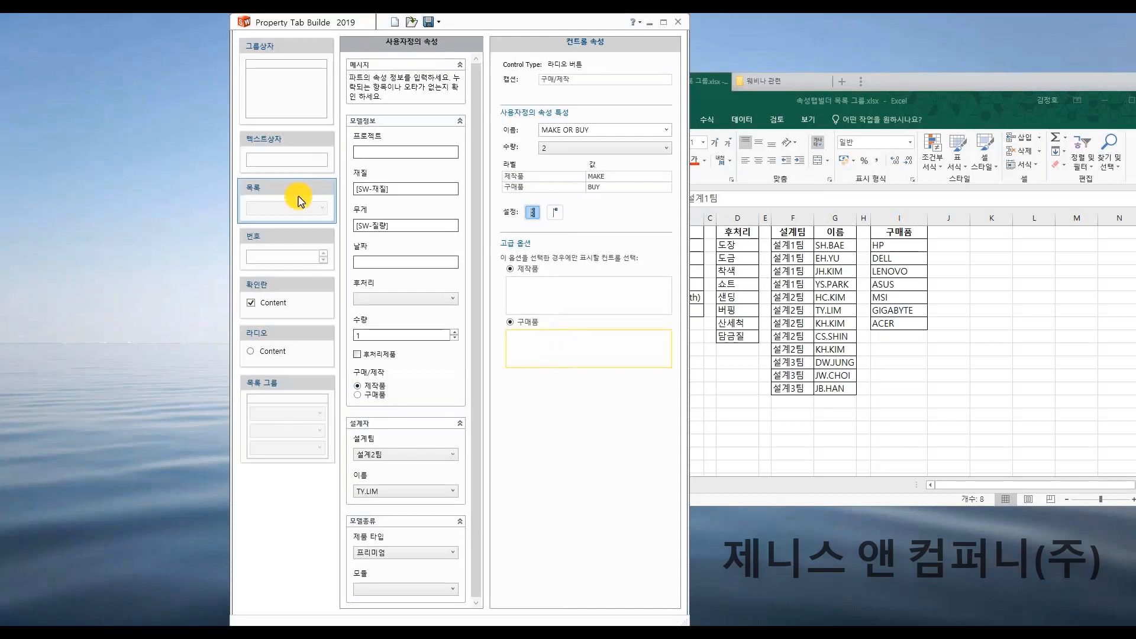
- Add a list control below the 구매/제작 radio buttons, with 구매품 as its caption and property name
{"action": "left_click_drag", "start_coordinate": [299, 202], "coordinate": [402, 426]}
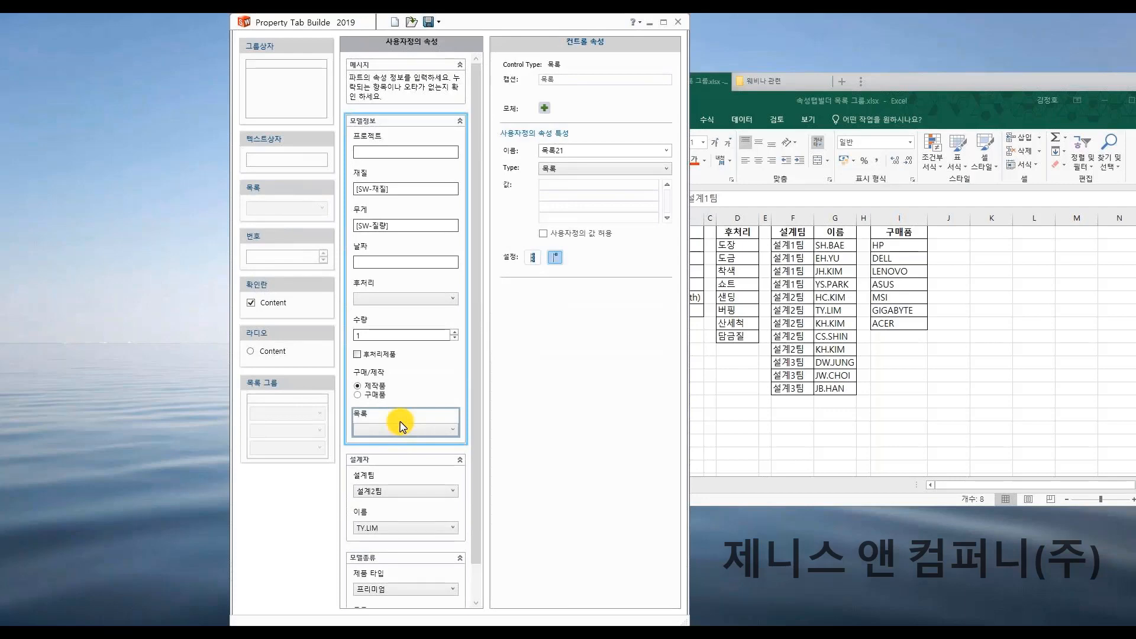
{"action": "double_click", "coordinate": [563, 79]}
{"action": "type", "text": "구매"}
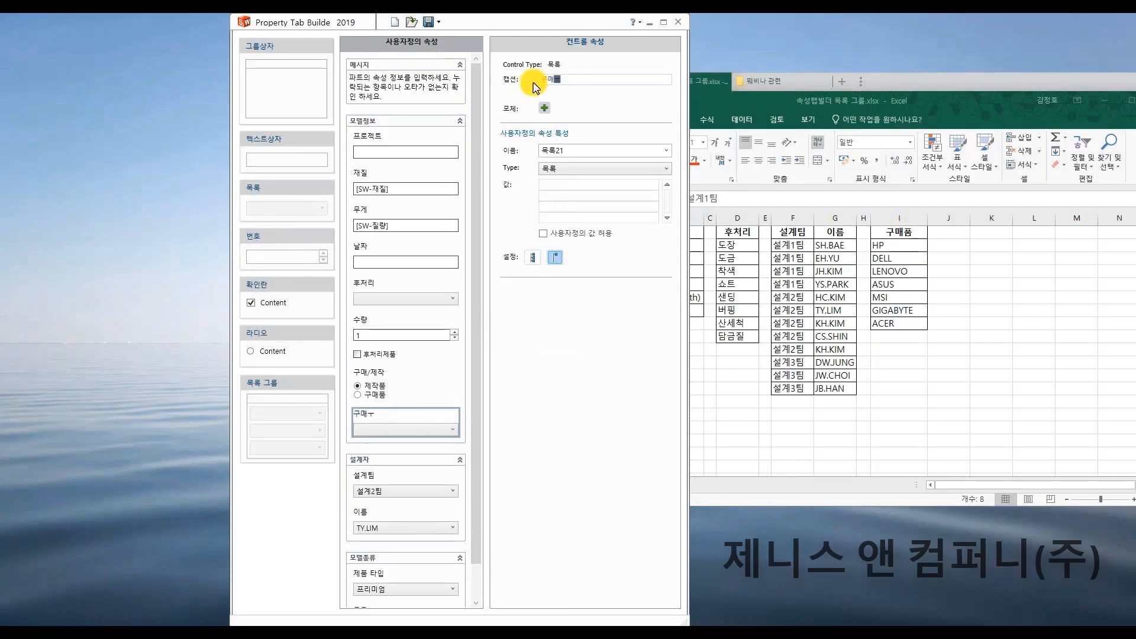
{"action": "type", "text": "ㅜ"}
{"action": "key", "text": "BackSpace"}
{"action": "type", "text": "ㅍㅜㅁ"}
{"action": "left_click", "coordinate": [586, 155]}
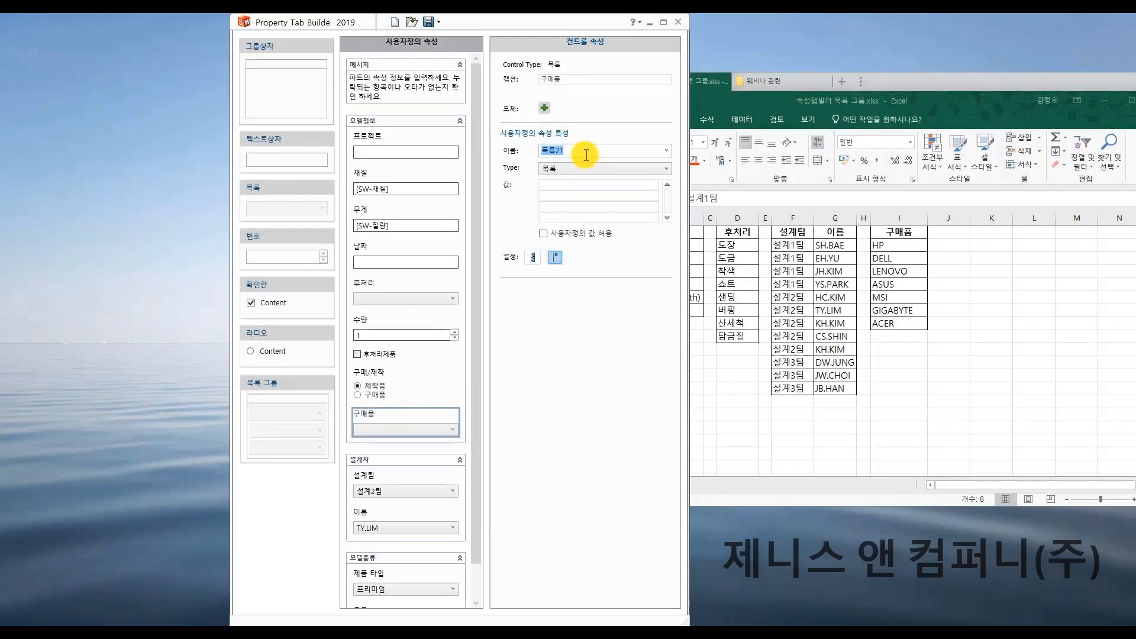
{"action": "type", "text": "구매품"}
- Source the 구매품 list from cells I2:I8 of the Excel file and set its configuration scope to custom
{"action": "left_click", "coordinate": [588, 168]}
{"action": "left_click", "coordinate": [592, 201]}
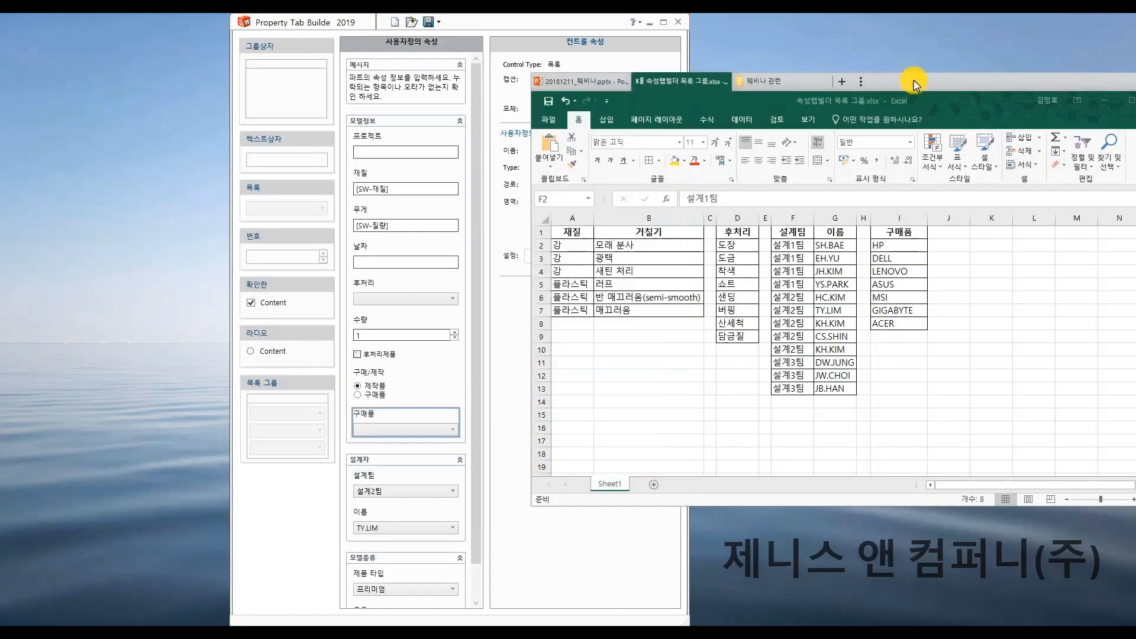
{"action": "left_click", "coordinate": [881, 245]}
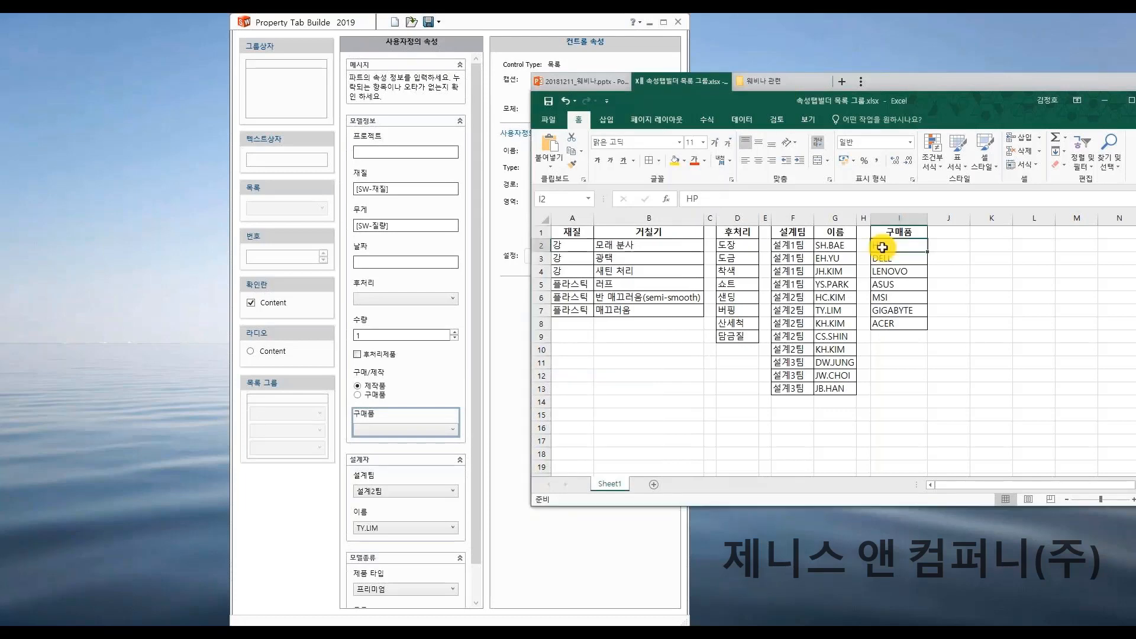
{"action": "left_click", "coordinate": [911, 323]}
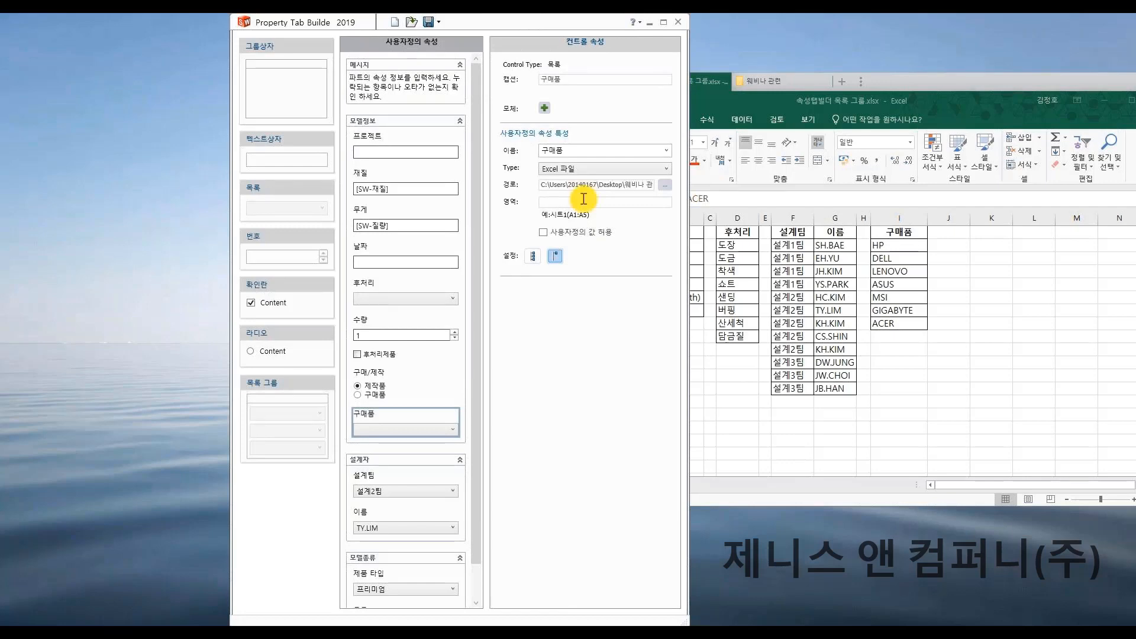
{"action": "left_click", "coordinate": [584, 201]}
{"action": "type", "text": "시트(I2:I8)"}
{"action": "left_click", "coordinate": [533, 255]}
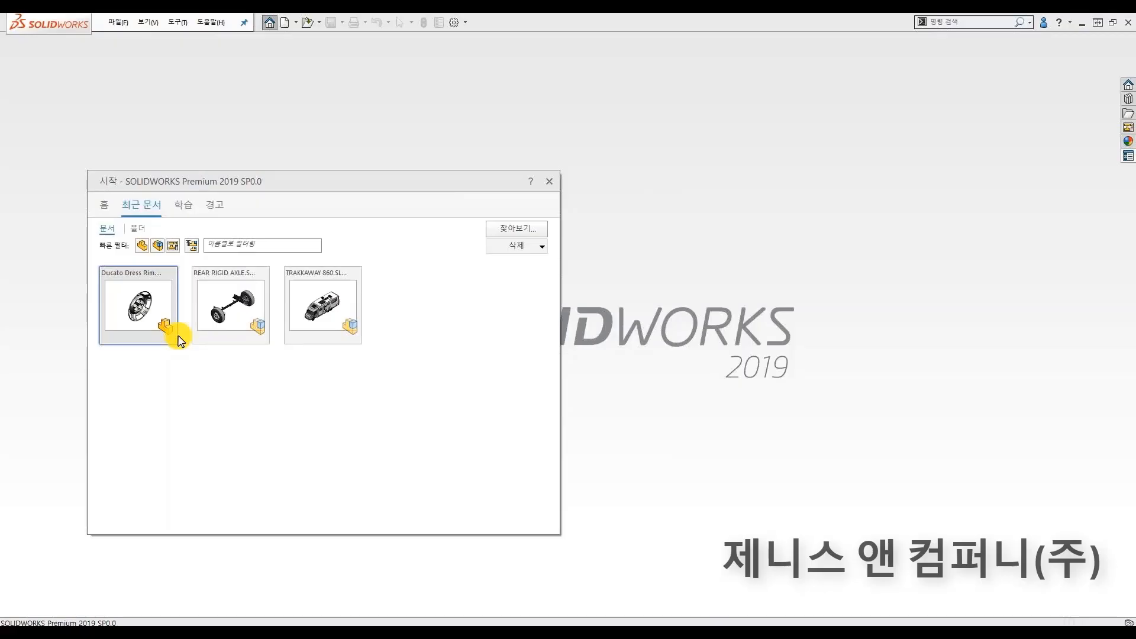
- Switch to SOLIDWORKS, open the recent Ducato Dress Rim part and load the webinar template for its custom properties
{"action": "left_click", "coordinate": [177, 341]}
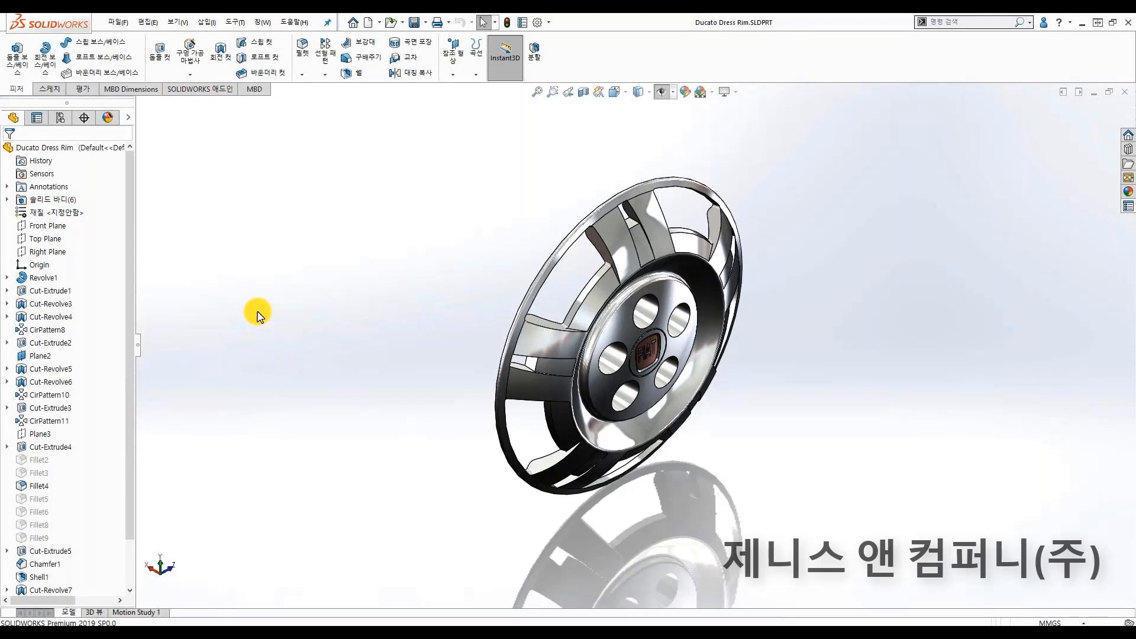
{"action": "left_click", "coordinate": [1128, 206]}
{"action": "left_click", "coordinate": [1056, 155]}
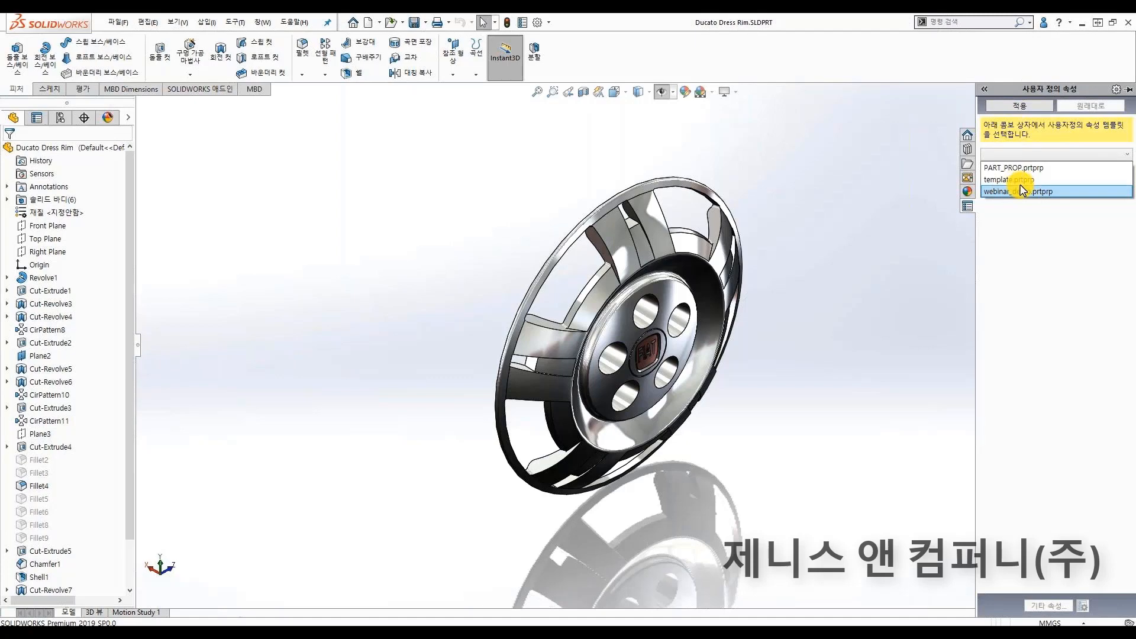
{"action": "left_click", "coordinate": [1021, 191]}
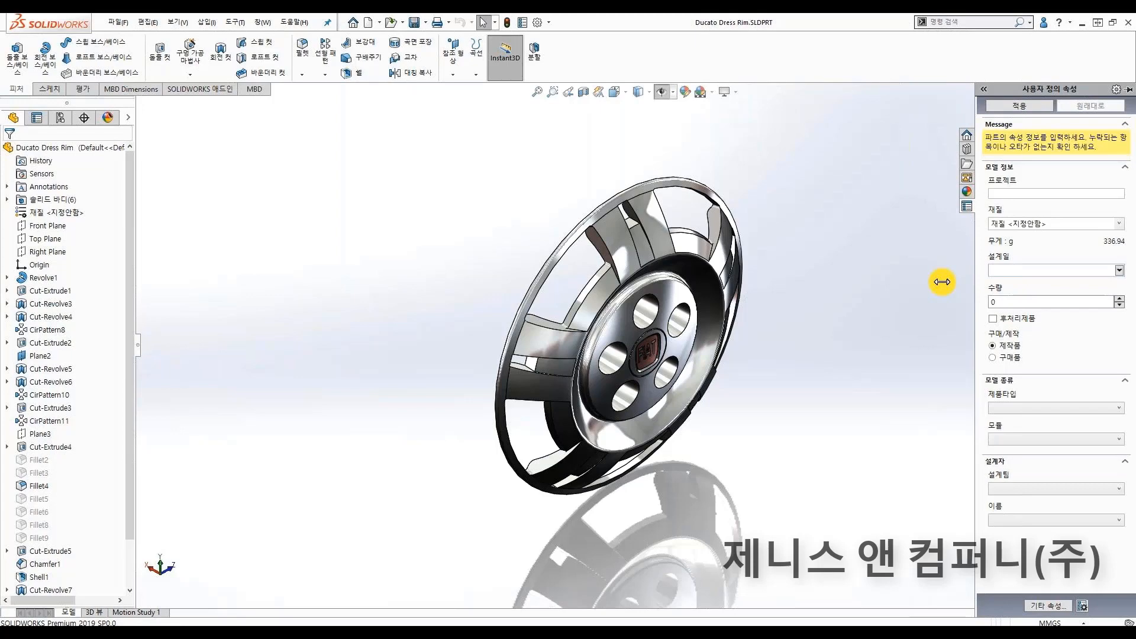
- Widen the custom properties form and enter 속성 탭 빌더 테스트 as the 프로젝트 value
{"action": "left_click_drag", "start_coordinate": [942, 281], "coordinate": [915, 278]}
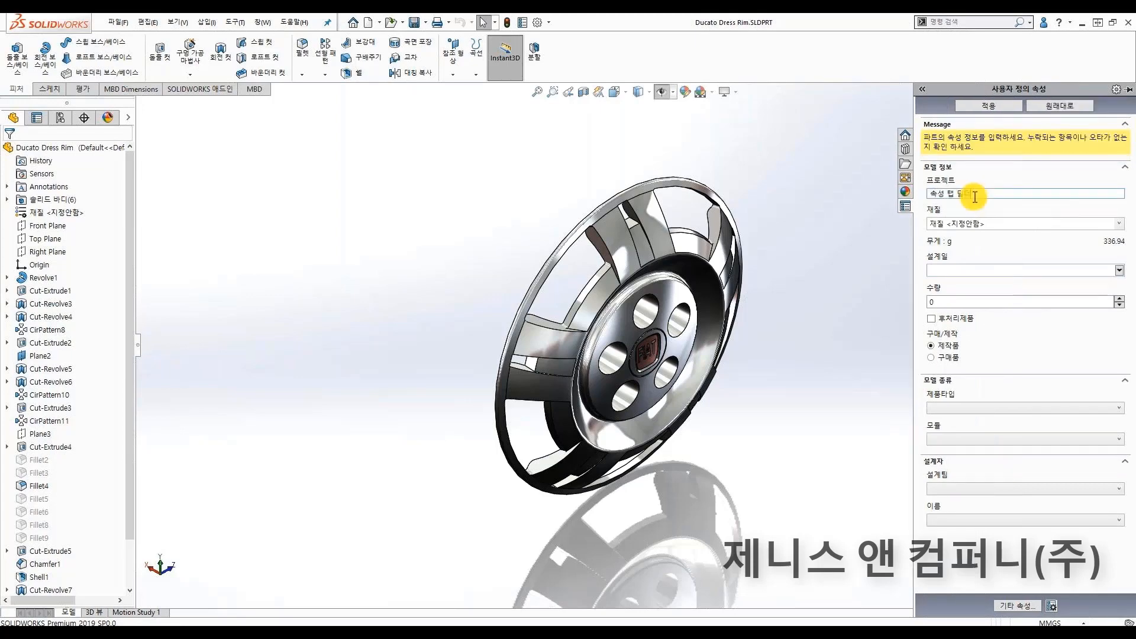
{"action": "key", "text": "BackSpace"}
{"action": "type", "text": "더 테스트"}
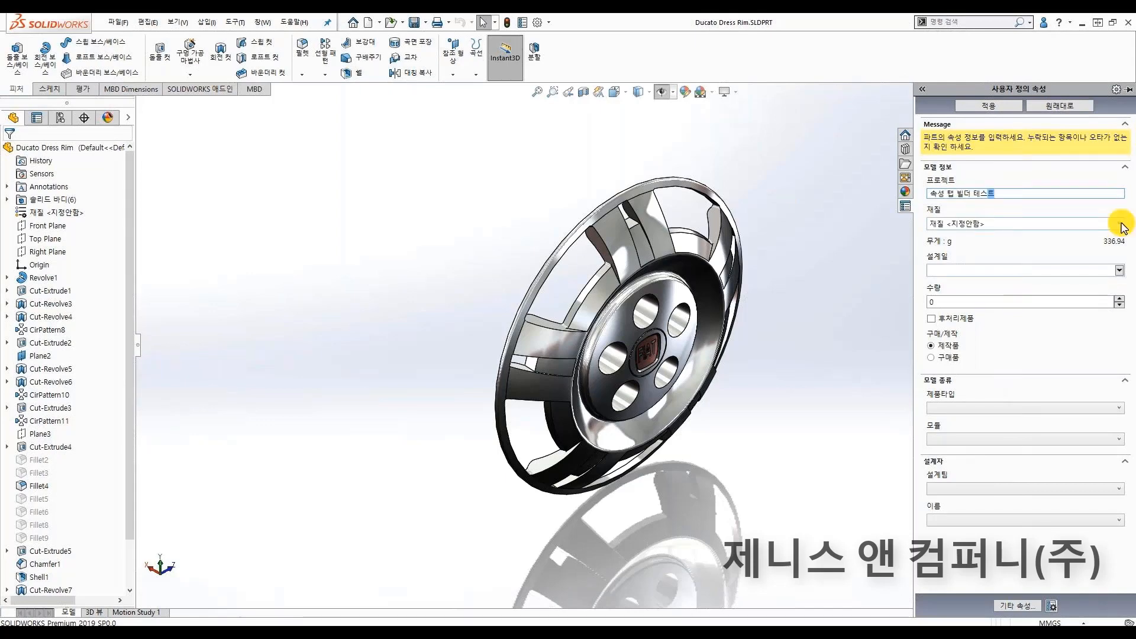
- Save the pending property changes and assign the AISI 304 steel material to the part through the 재질 property
{"action": "left_click", "coordinate": [1120, 225]}
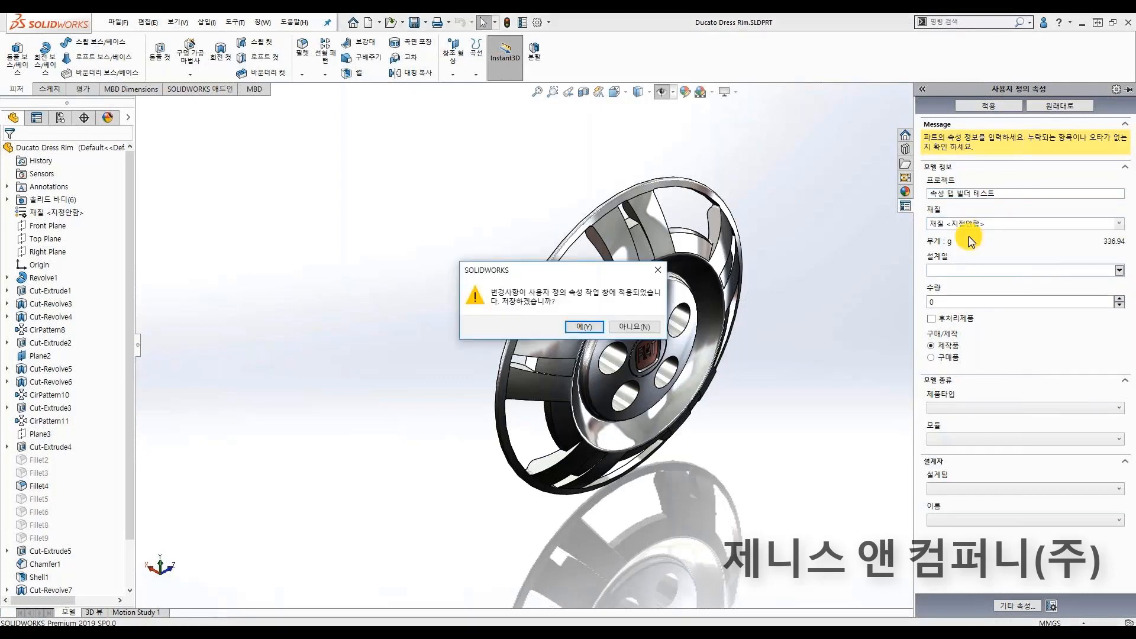
{"action": "key", "text": "Return"}
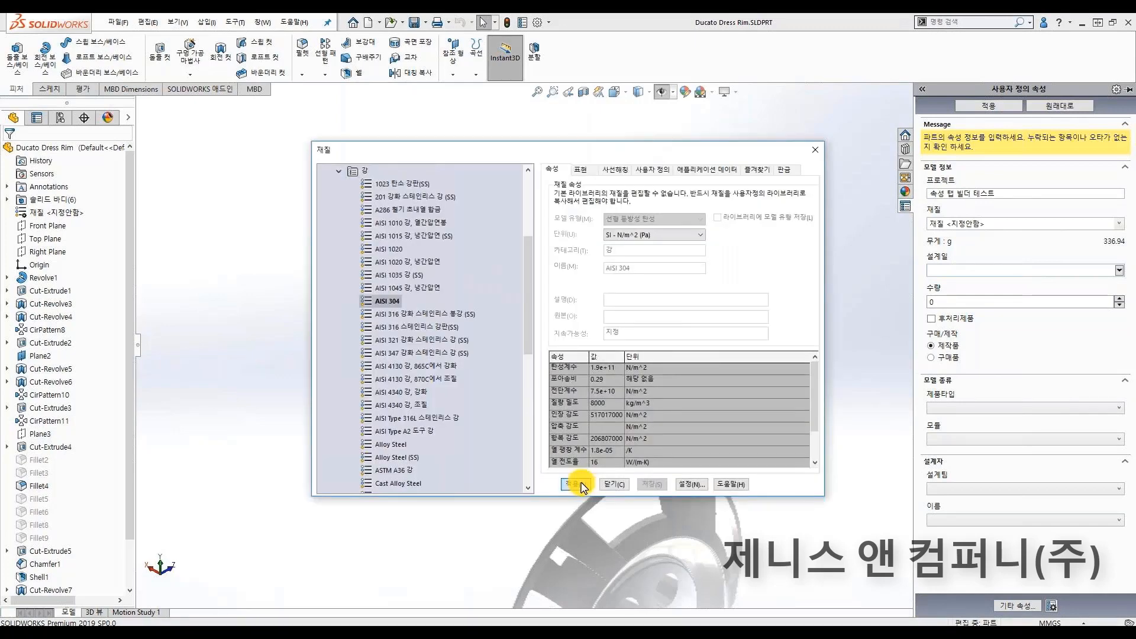
{"action": "left_click", "coordinate": [576, 484]}
- Set 설계일 to 2018-12-11 and 수량 to 4, and mark the part as 후처리제품 with 샌딩 as its 후처리
{"action": "left_click", "coordinate": [1119, 270]}
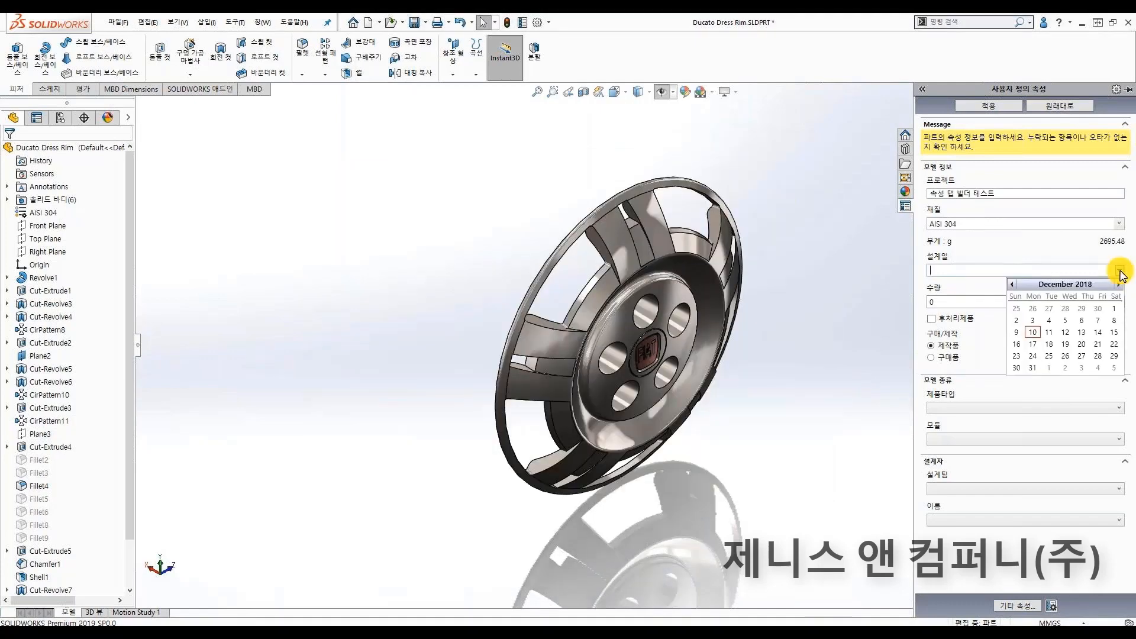
{"action": "left_click", "coordinate": [1119, 272]}
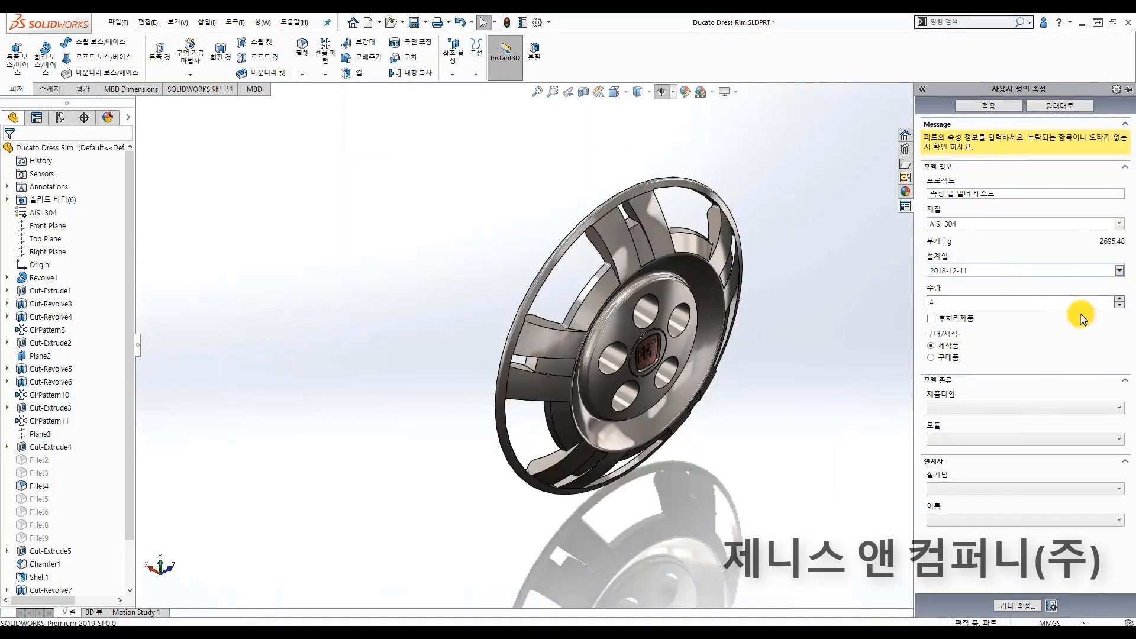
{"action": "left_click", "coordinate": [971, 324]}
{"action": "left_click", "coordinate": [962, 332]}
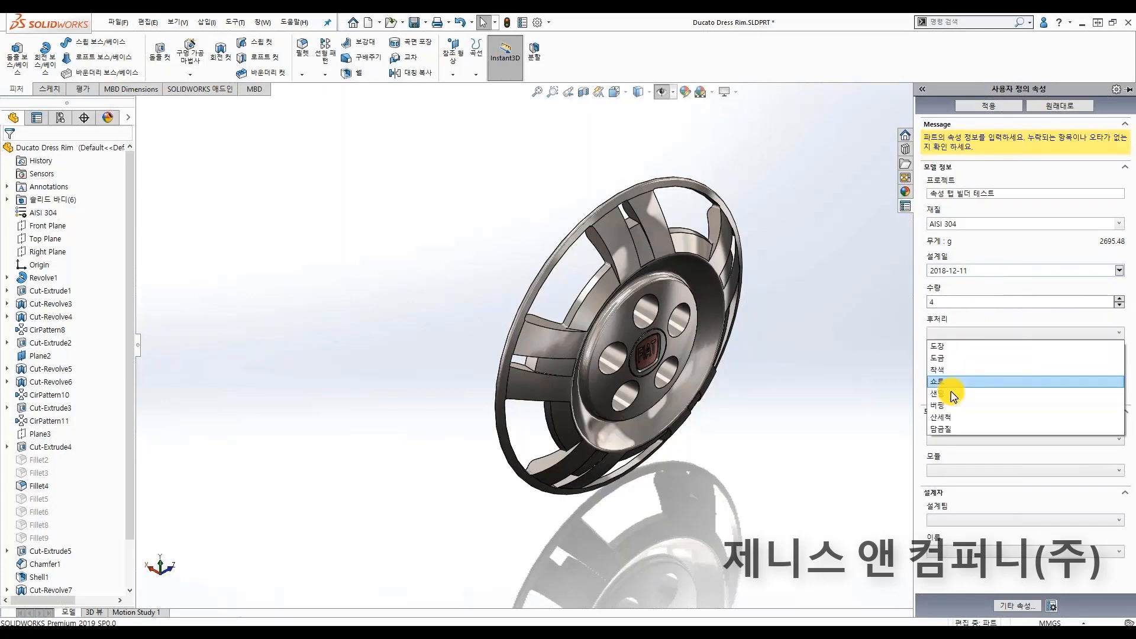
{"action": "left_click", "coordinate": [941, 393]}
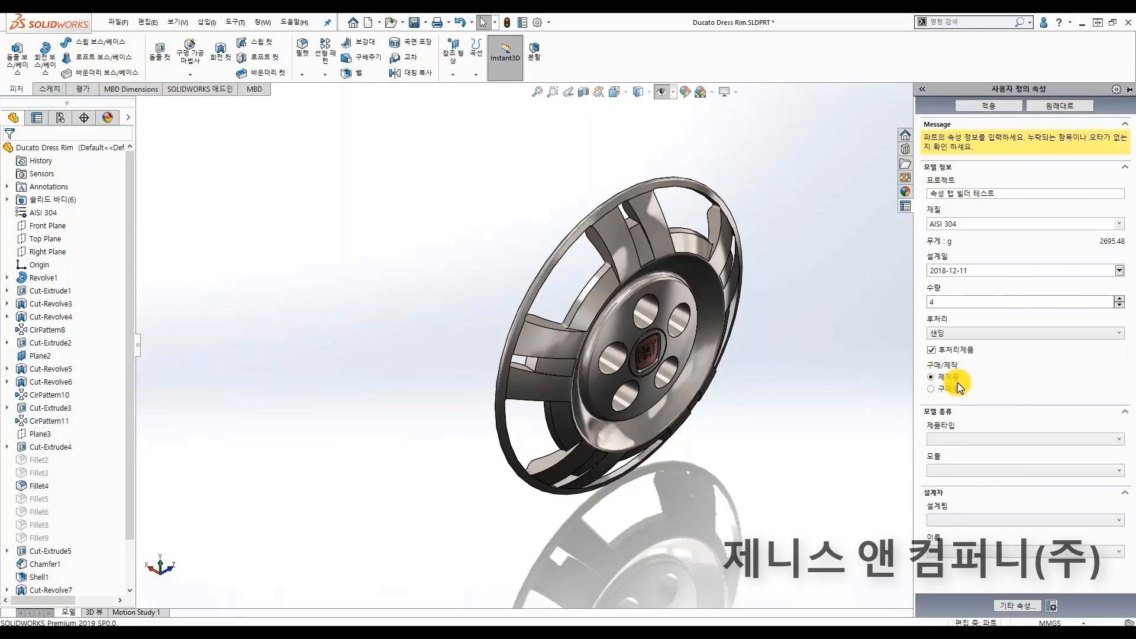
- Classify the part as 구매품 from GIGABYTE, with Professional as the 제품타입 and visualize as the 모듈
{"action": "left_click", "coordinate": [933, 389]}
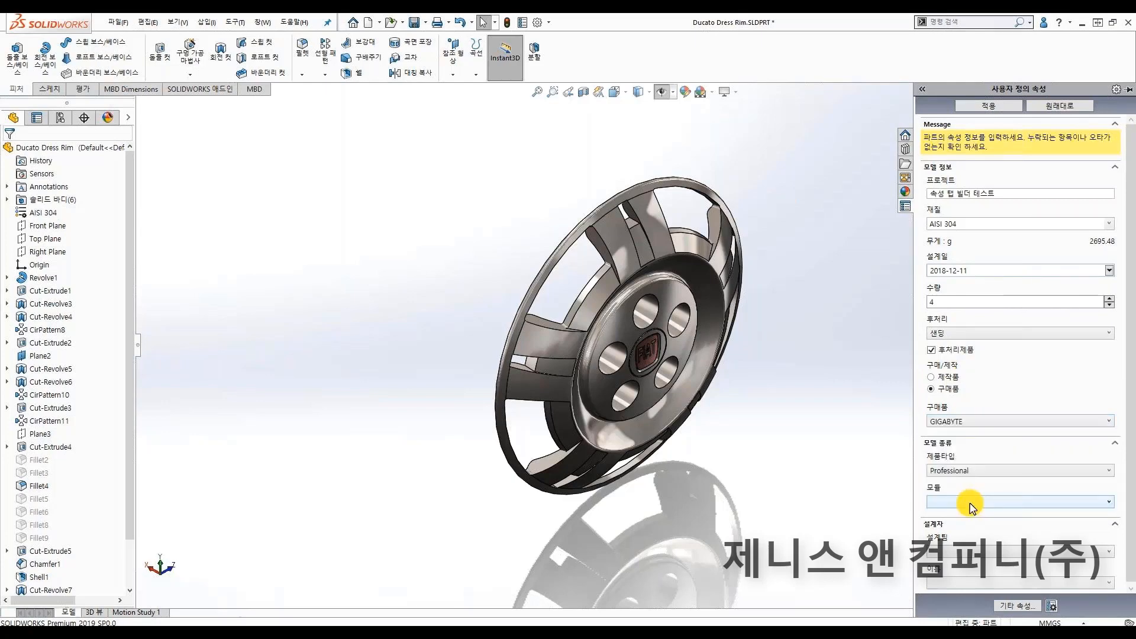
{"action": "left_click", "coordinate": [972, 504]}
{"action": "left_click", "coordinate": [972, 518]}
- Assign 설계2팀 as the 설계팀 and choose the designer's name for 이름
{"action": "left_click", "coordinate": [972, 550]}
{"action": "left_click", "coordinate": [971, 577]}
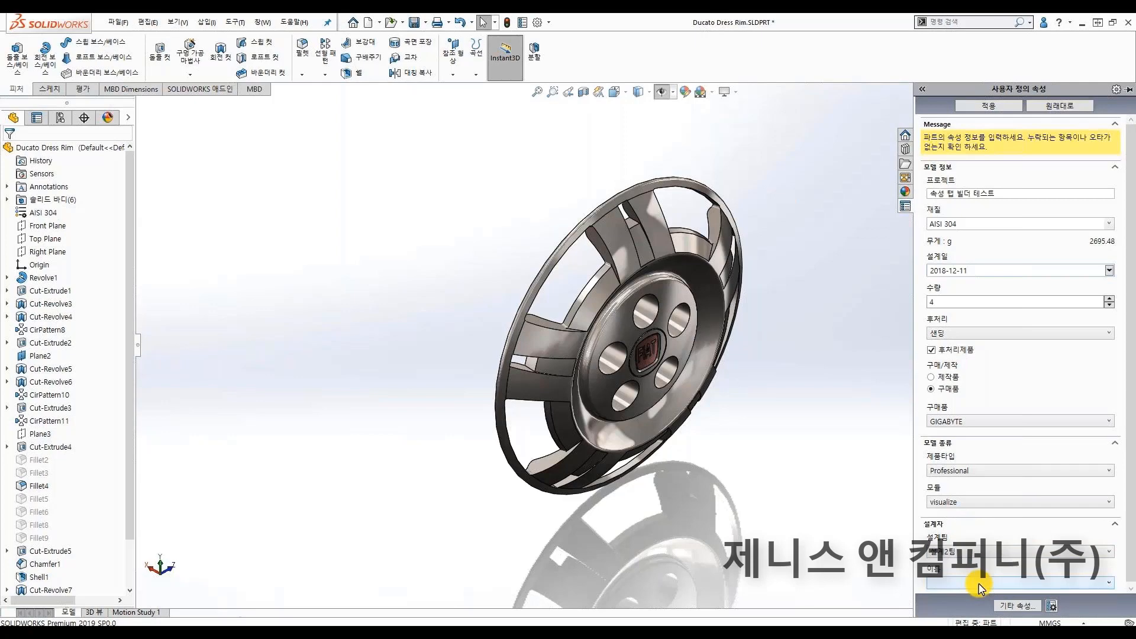
{"action": "left_click", "coordinate": [979, 585]}
- Review the part's custom file properties, checking the 후처리제품, 애드인 and 구매품 entries, and close the summary information
{"action": "left_click", "coordinate": [589, 93]}
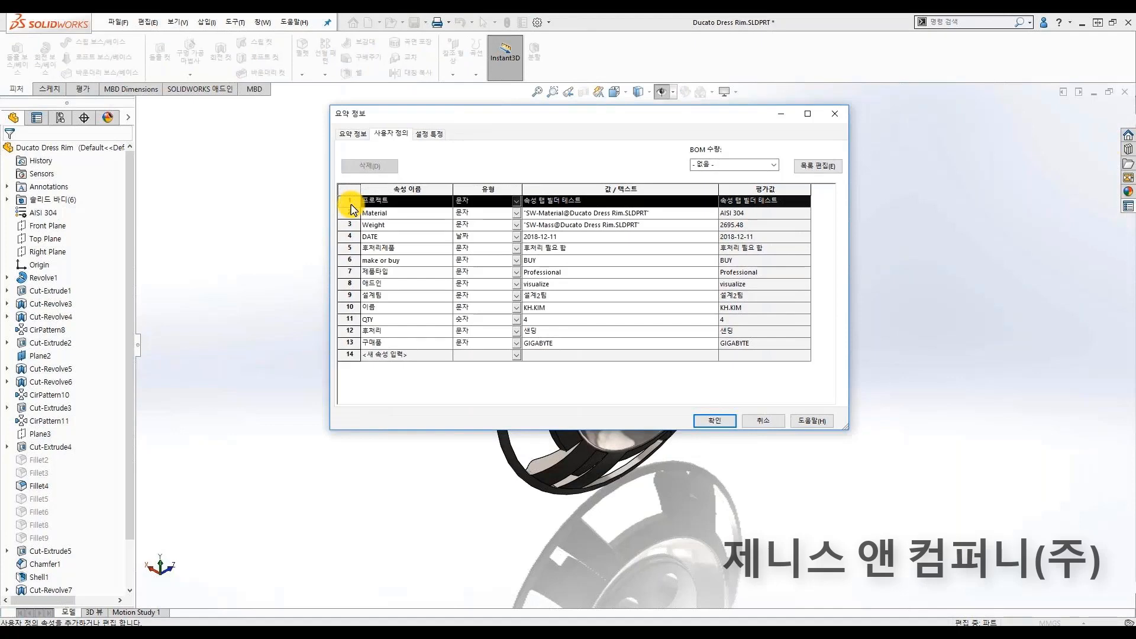
{"action": "left_click", "coordinate": [351, 248]}
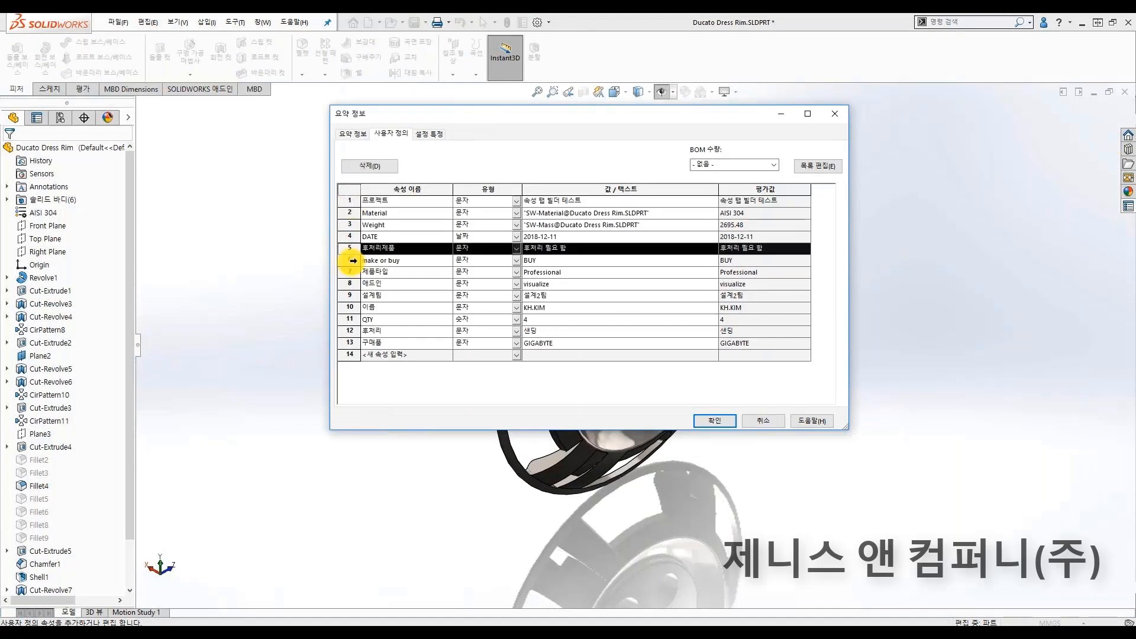
{"action": "left_click", "coordinate": [350, 284]}
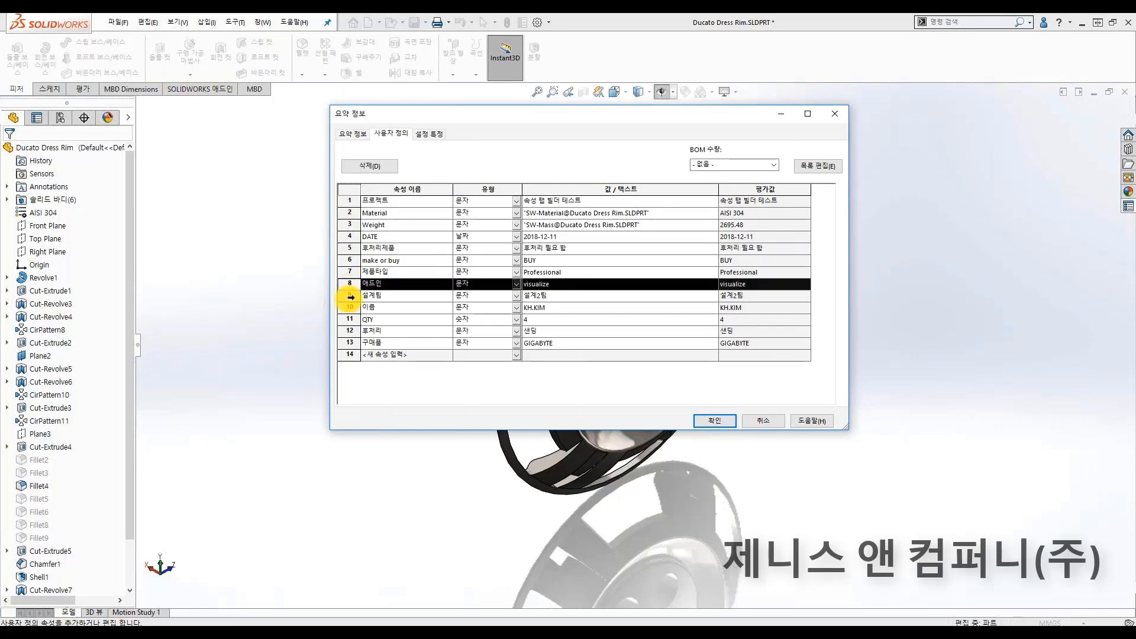
{"action": "left_click", "coordinate": [349, 343]}
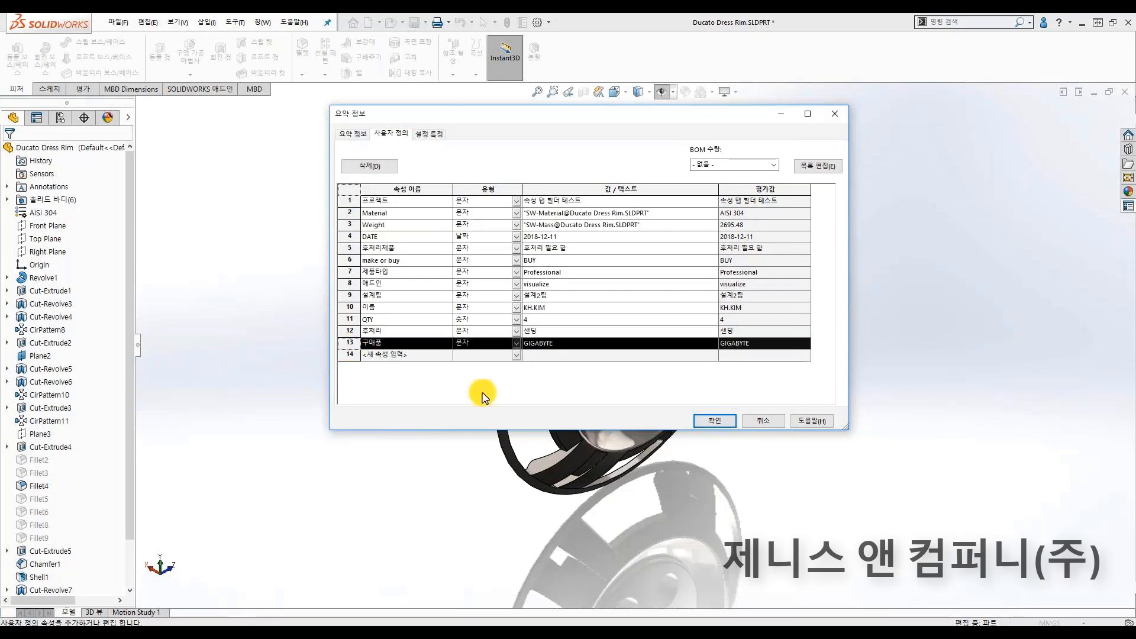
{"action": "left_click", "coordinate": [715, 421]}
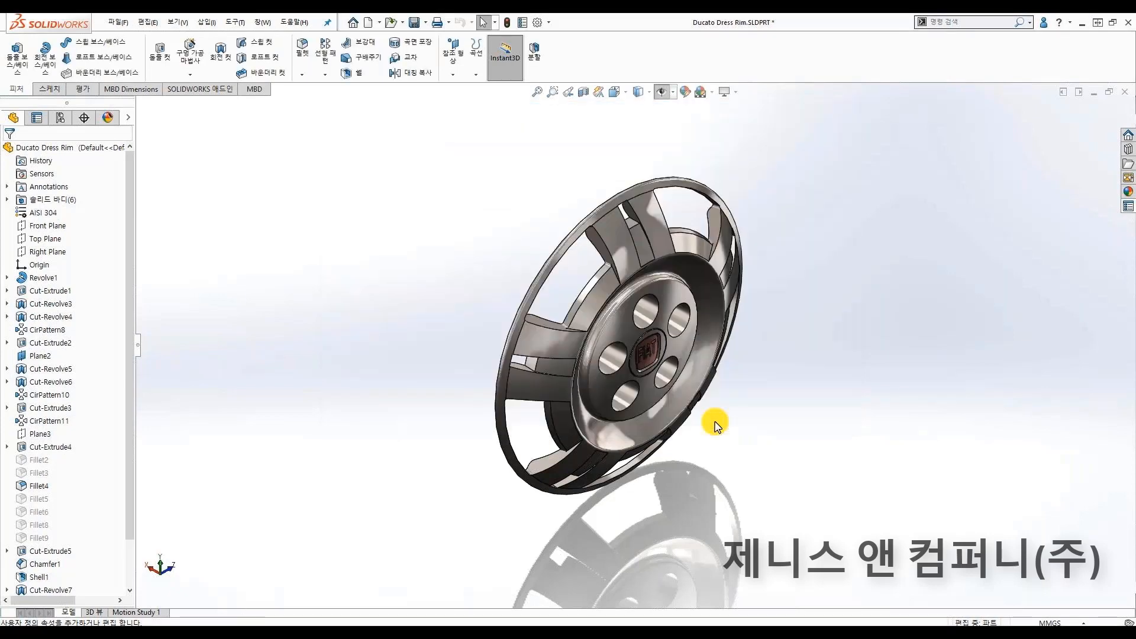